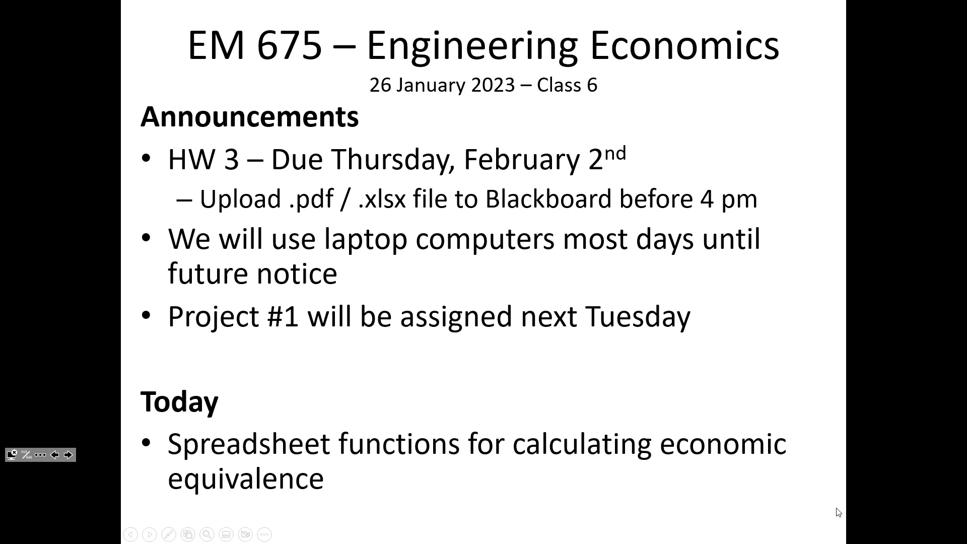
# Advance the slideshow from the announcements to the Concept Review slide.
pyautogui.press('Right')
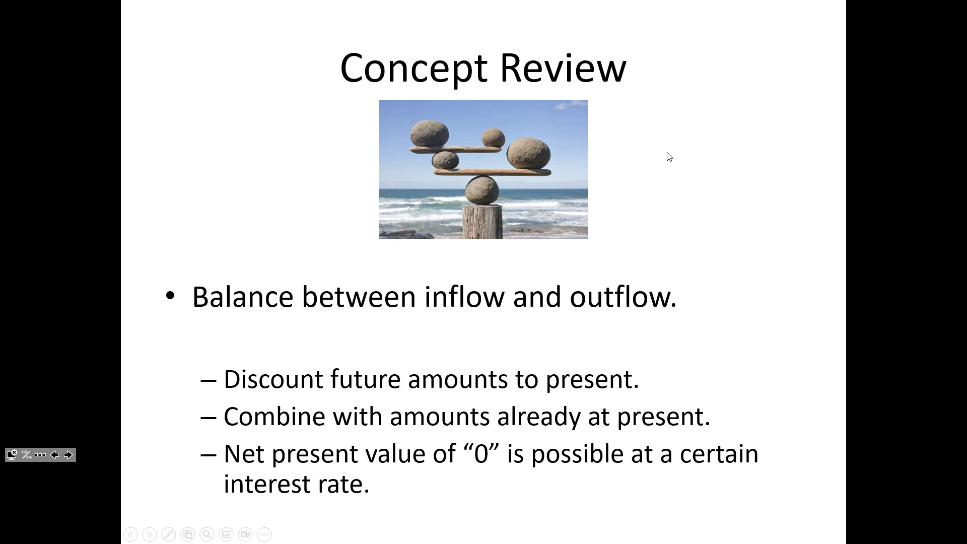
# Advance to the 'P/F for Spreadsheets' slide showing the PV function.
pyautogui.click(669, 157)
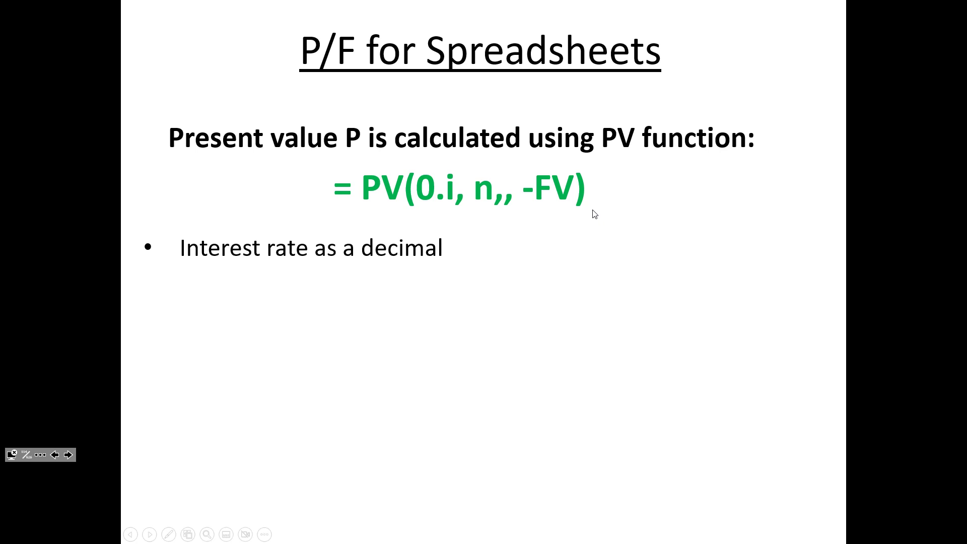
# End the slideshow, launch Excel from the Start search, and open a blank workbook.
pyautogui.press('Escape')
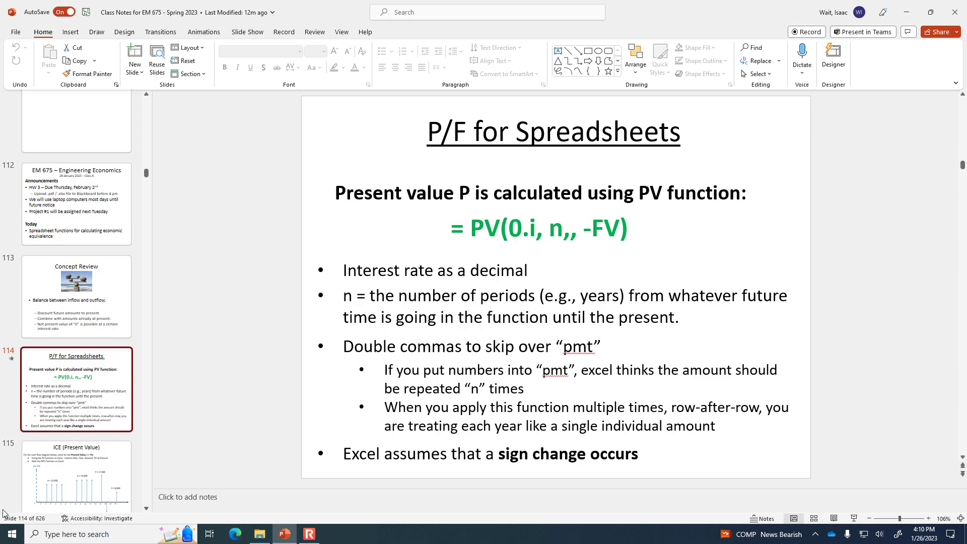
pyautogui.click(13, 534)
pyautogui.write('excel')
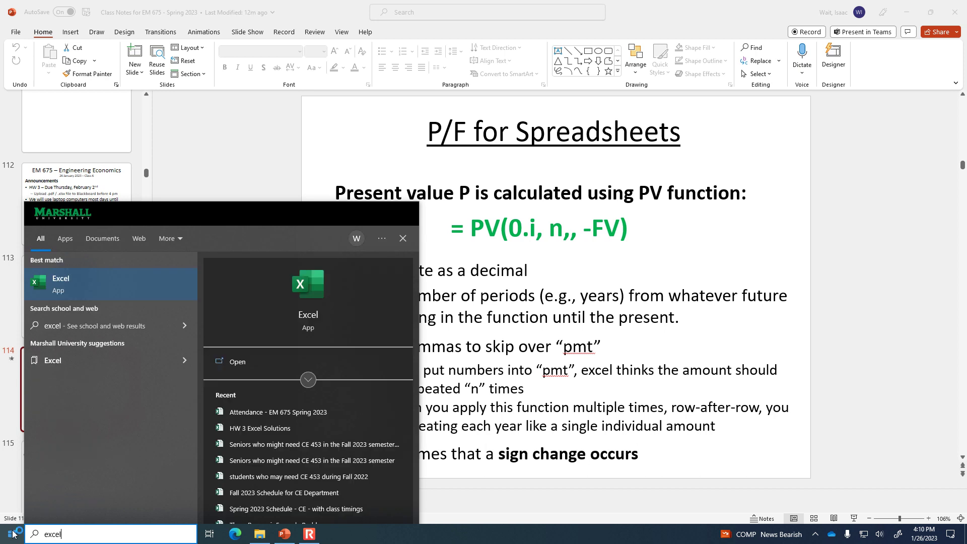
pyautogui.press('Return')
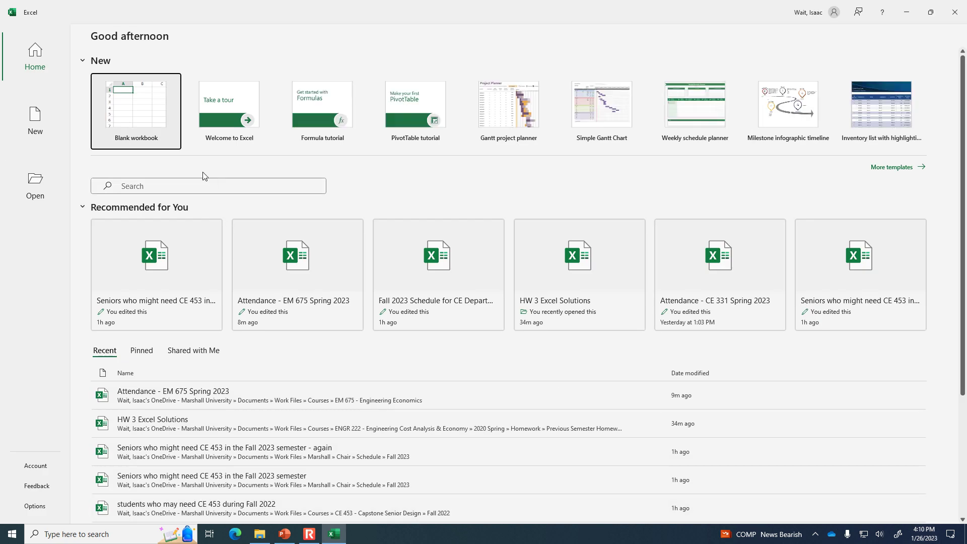
pyautogui.click(162, 132)
# Zoom the Book1 sheet to 160%, begin =pv( in A1, and return to PowerPoint.
pyautogui.click(940, 519)
pyautogui.click(940, 518)
pyautogui.click(939, 518)
pyautogui.click(939, 518)
pyautogui.click(939, 519)
pyautogui.click(939, 519)
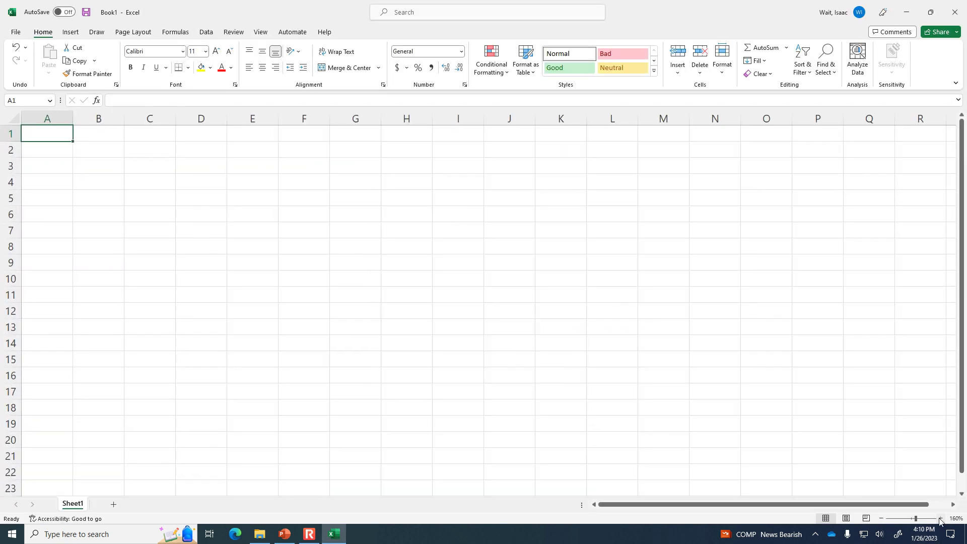
pyautogui.write('=pv(')
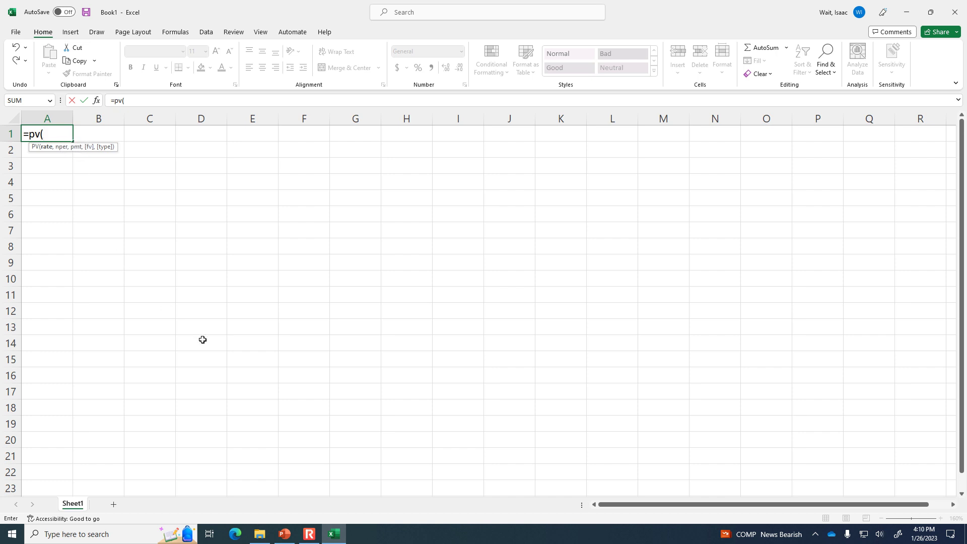
pyautogui.click(284, 534)
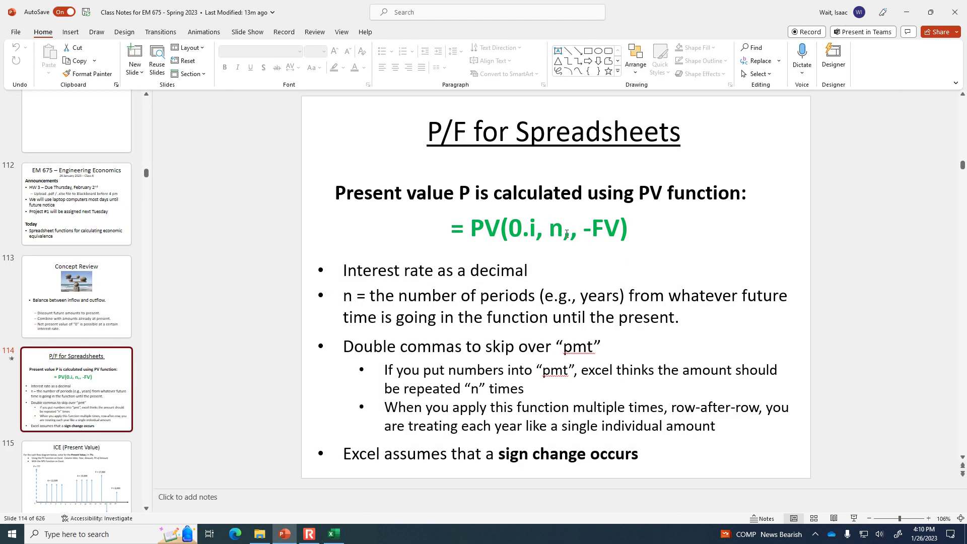
# Resume the slideshow from the current P/F for Spreadsheets slide.
pyautogui.click(853, 518)
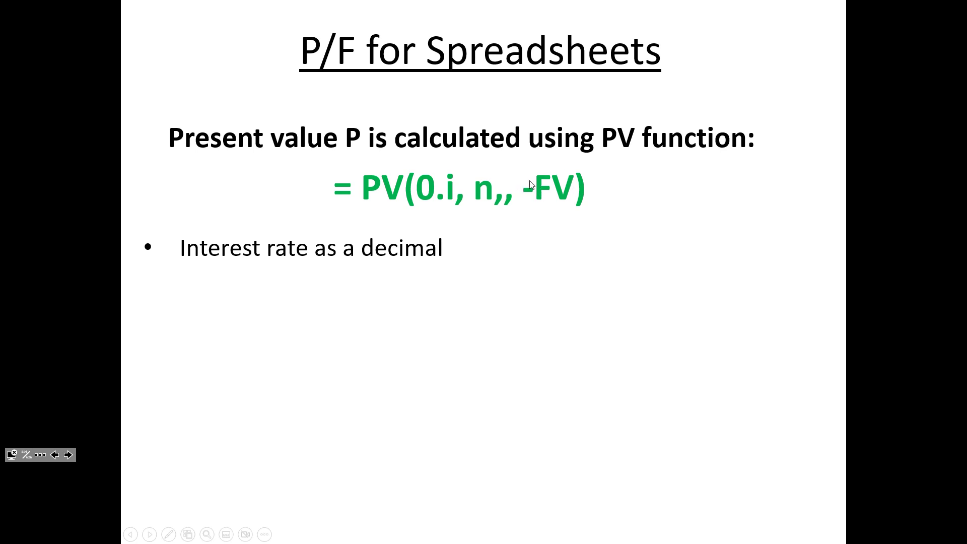
# Reveal the n, pmt double-comma and sign-change bullets, then move to the ICE (Present Value) slide.
pyautogui.click(515, 210)
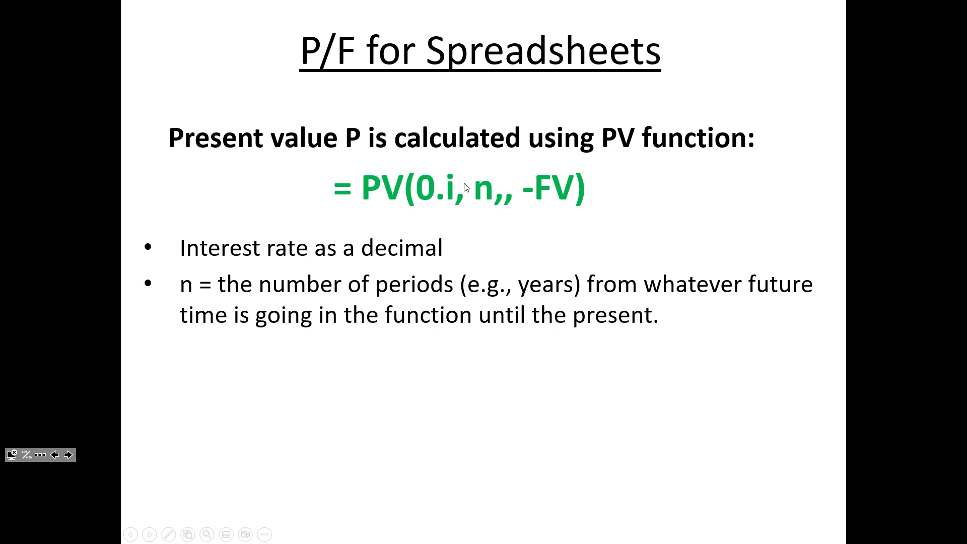
pyautogui.click(450, 191)
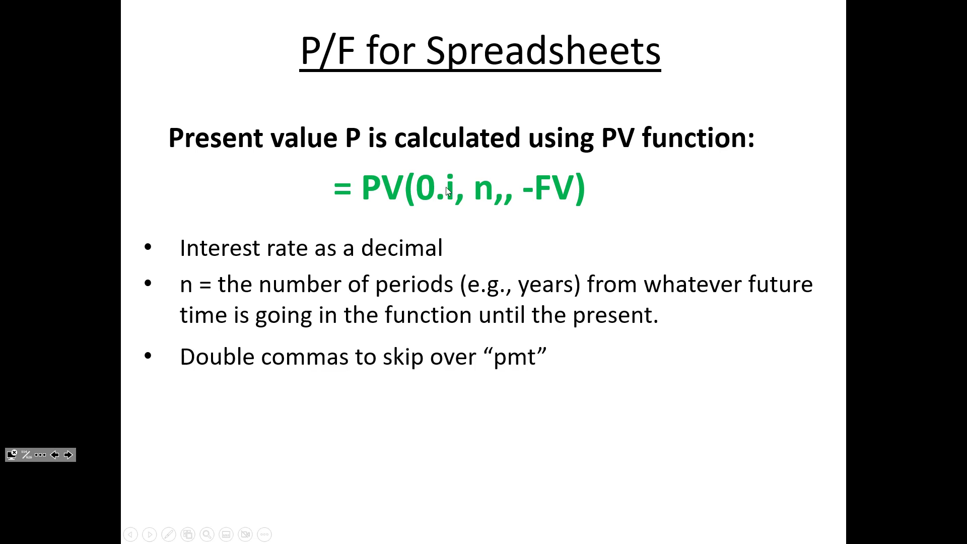
pyautogui.click(446, 190)
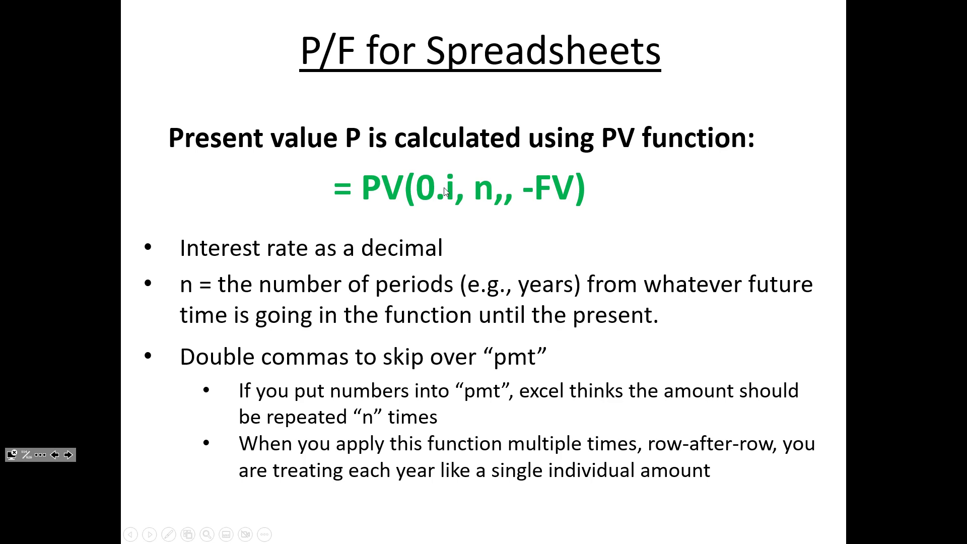
pyautogui.click(445, 190)
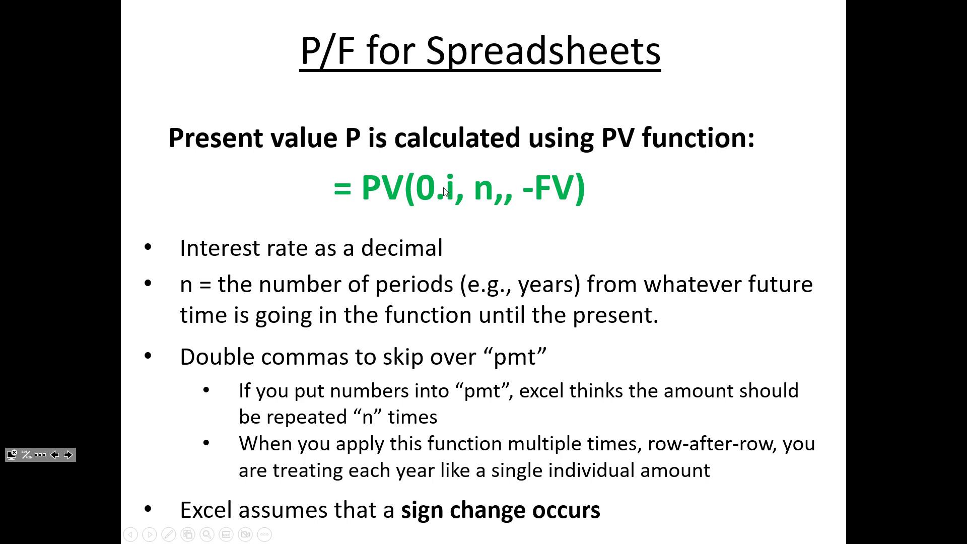
pyautogui.click(445, 190)
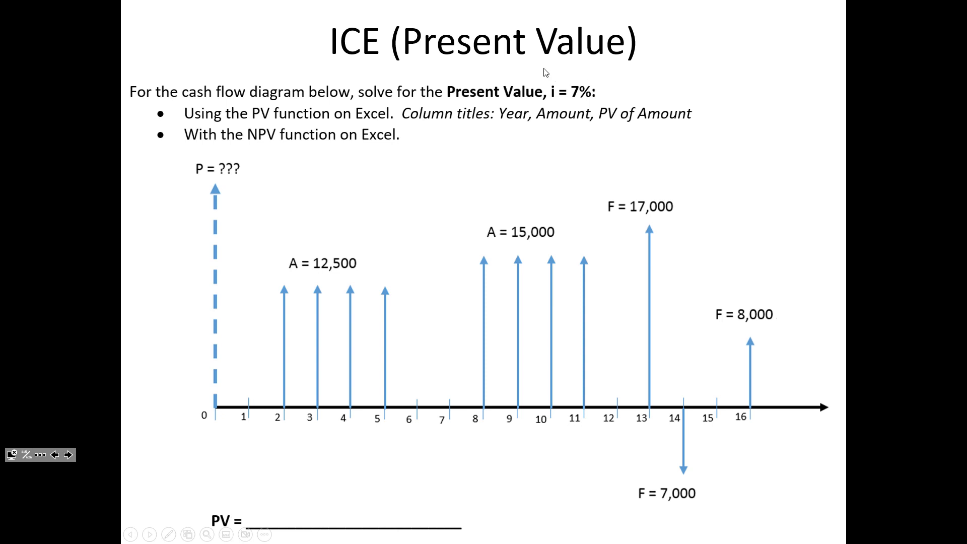
# Copy the cash-flow diagram picture from the ICE slide and bring Excel's Book1 forward.
pyautogui.press('Escape')
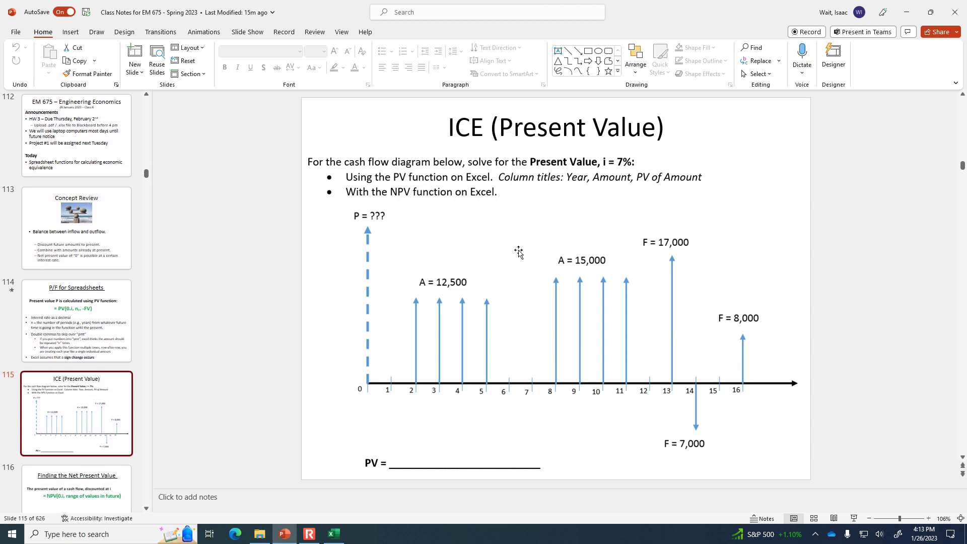
pyautogui.click(522, 291)
pyautogui.hotkey('ctrl', 'c')
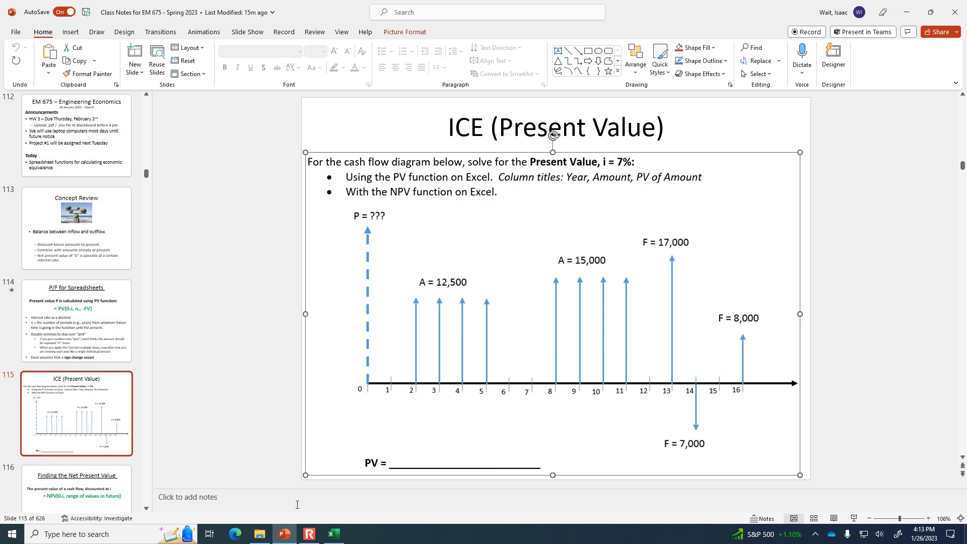
pyautogui.click(339, 537)
pyautogui.click(318, 161)
# Paste the cash-flow diagram at E2, shrink it, and move it to start near column F.
pyautogui.press('Escape')
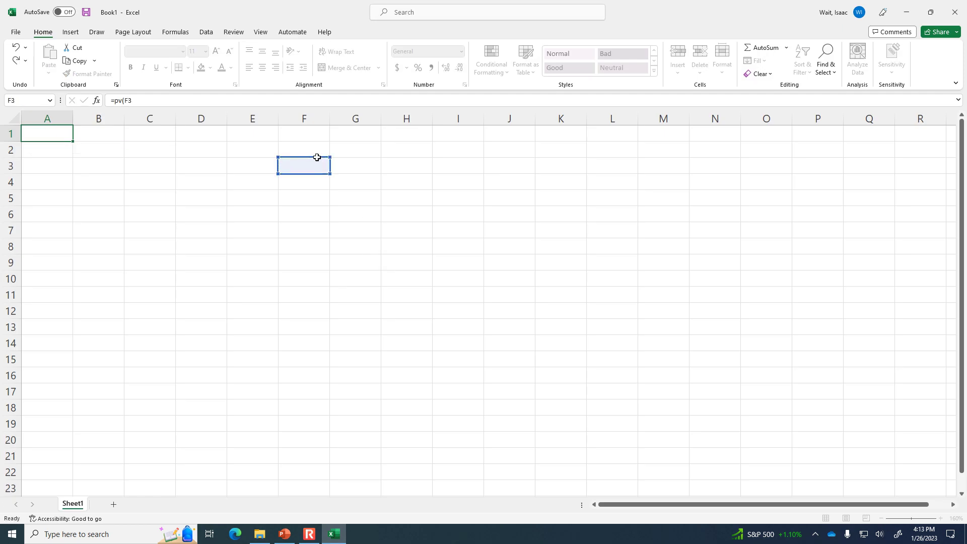
pyautogui.click(256, 151)
pyautogui.hotkey('ctrl', 'v')
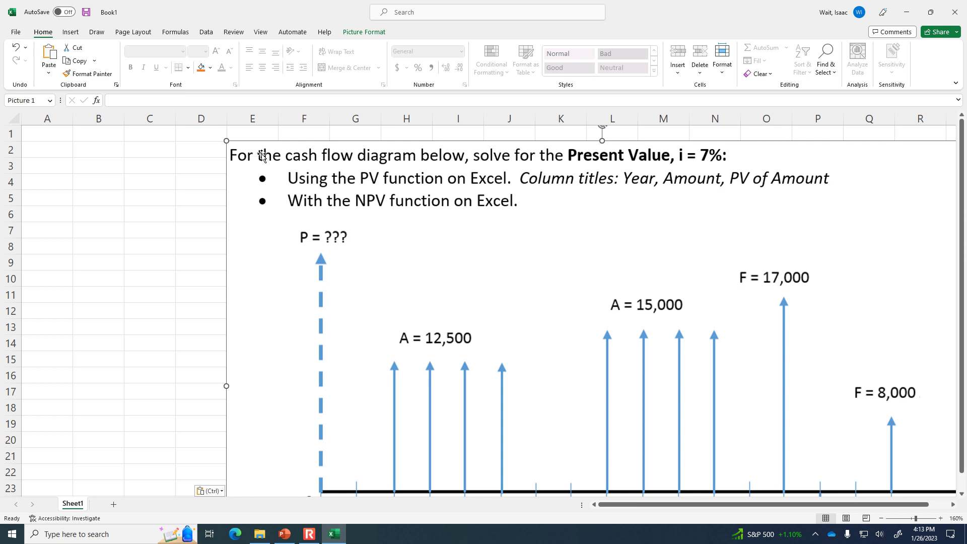
pyautogui.moveTo(226, 141); pyautogui.dragTo(477, 304)
pyautogui.moveTo(559, 322); pyautogui.dragTo(376, 153)
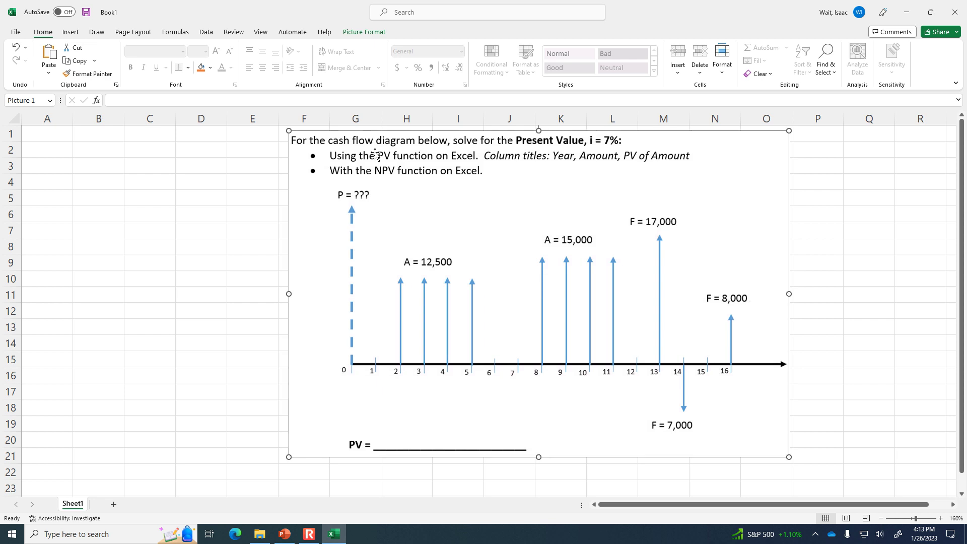
pyautogui.click(64, 137)
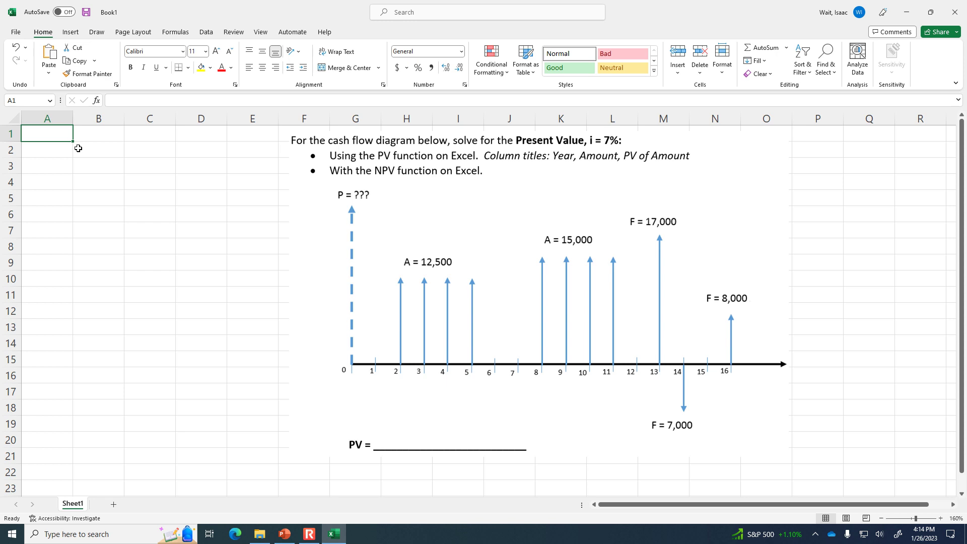
# Enter the label 'i =' in A1 and the interest rate 0.07 in B1.
pyautogui.write('i')
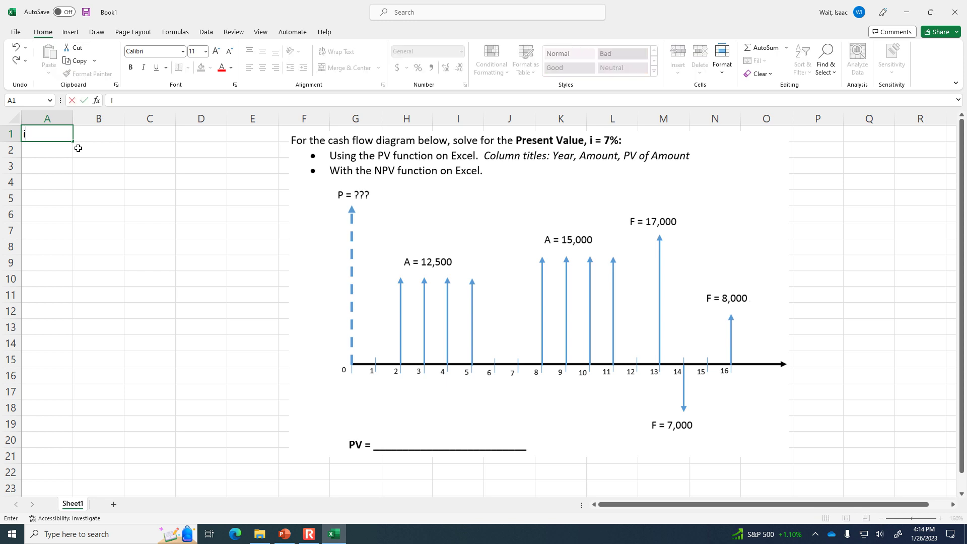
pyautogui.write(' =')
pyautogui.press('Tab')
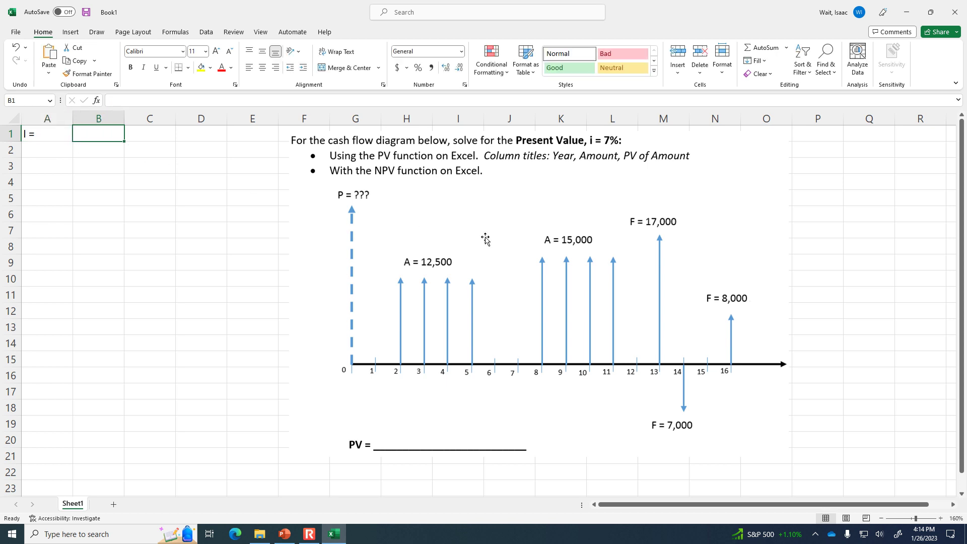
pyautogui.write('.07')
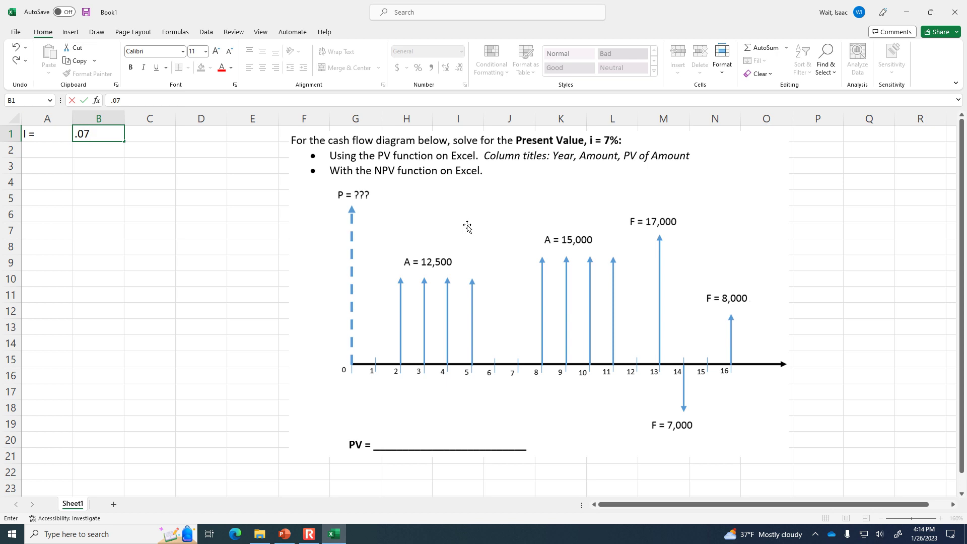
pyautogui.press('Return')
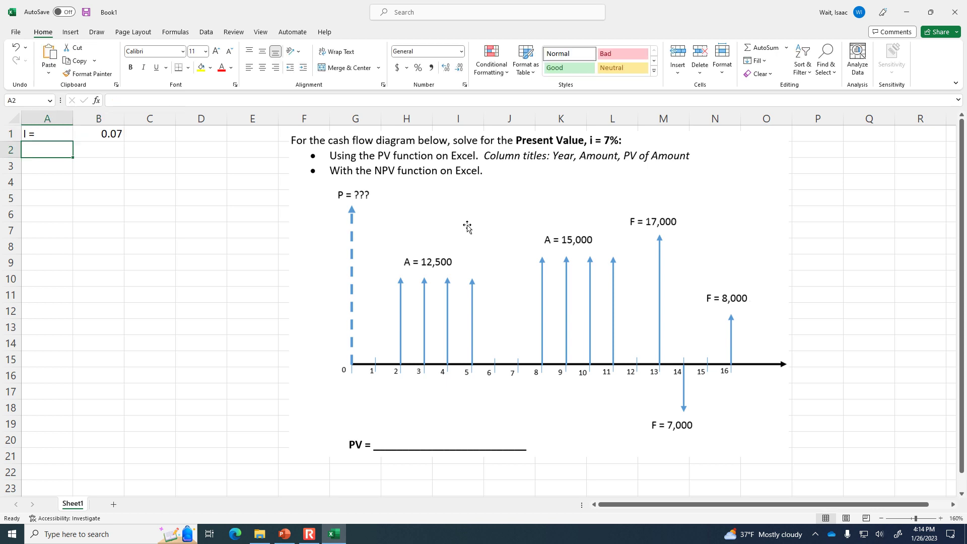
pyautogui.press('Return')
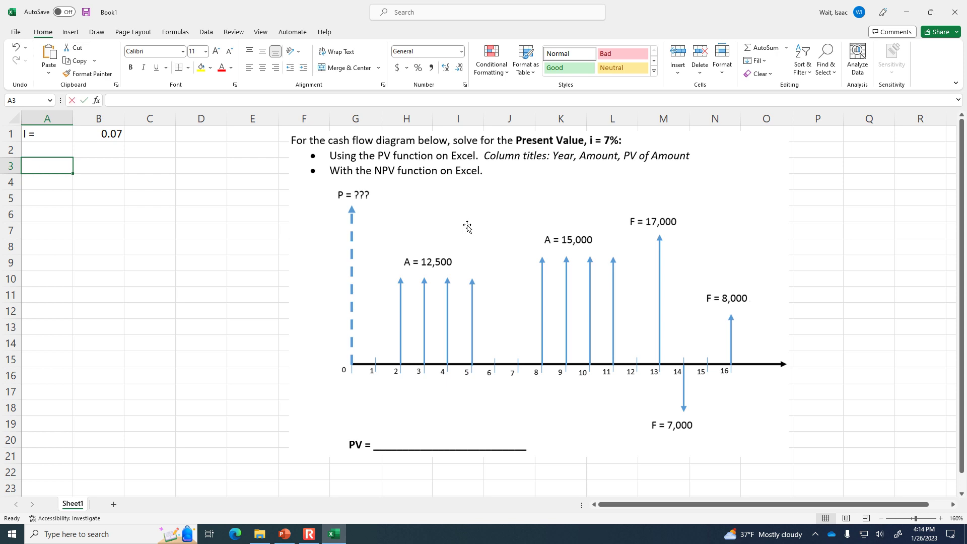
# Add headings Year, Amount and PV of Amount in row 3, widening column C.
pyautogui.write('Year')
pyautogui.press('Tab')
pyautogui.write('Amount')
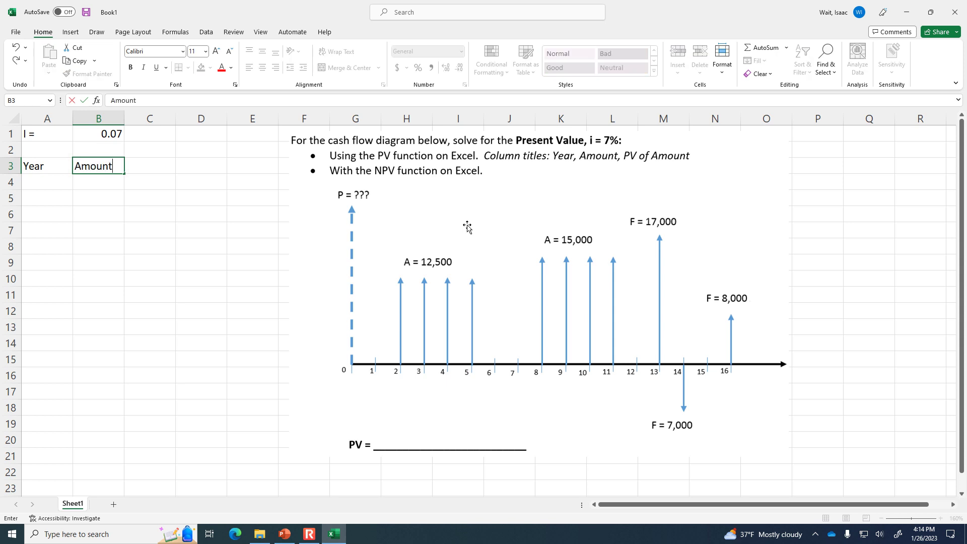
pyautogui.press('Tab')
pyautogui.write('PV')
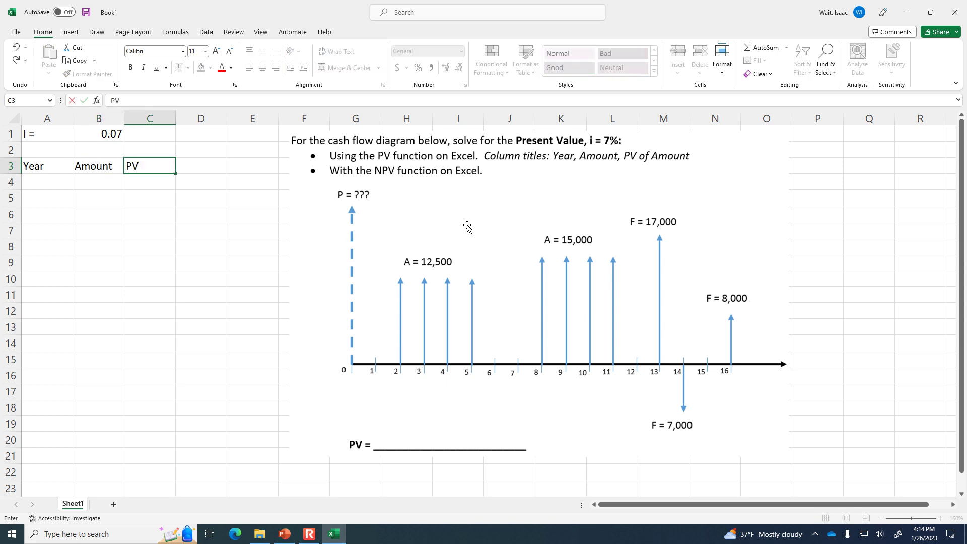
pyautogui.write(' of Amount')
pyautogui.press('Return')
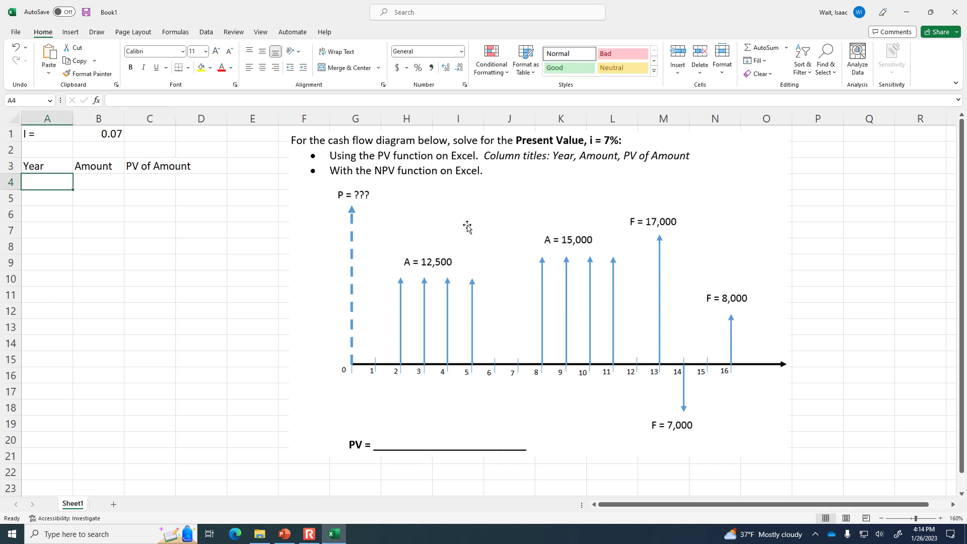
pyautogui.moveTo(174, 118); pyautogui.dragTo(199, 117)
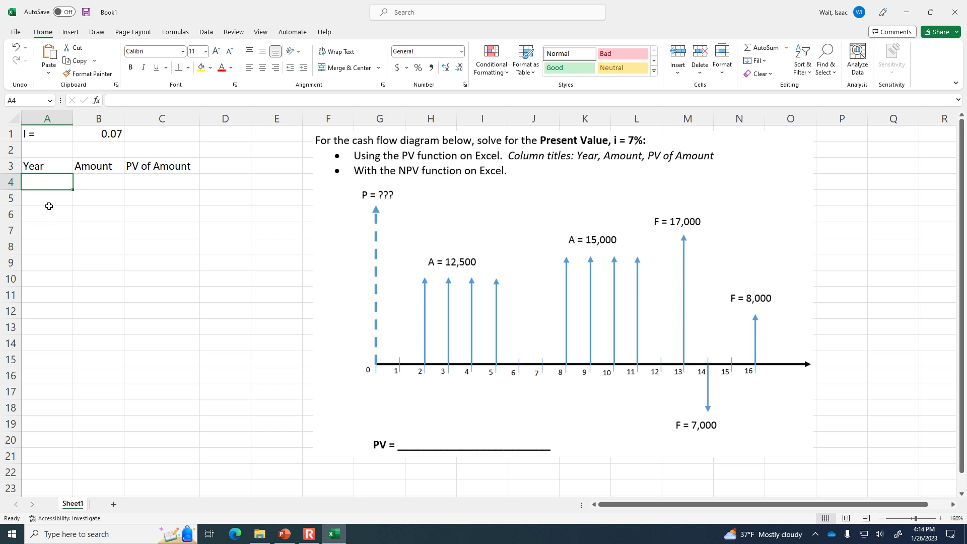
# Enter 0 and 1 in A4:A5 and extend the year series to 16 in A20.
pyautogui.doubleClick(65, 182)
pyautogui.write('0')
pyautogui.press('Return')
pyautogui.write('1')
pyautogui.press('Return')
pyautogui.moveTo(53, 183); pyautogui.dragTo(66, 441)
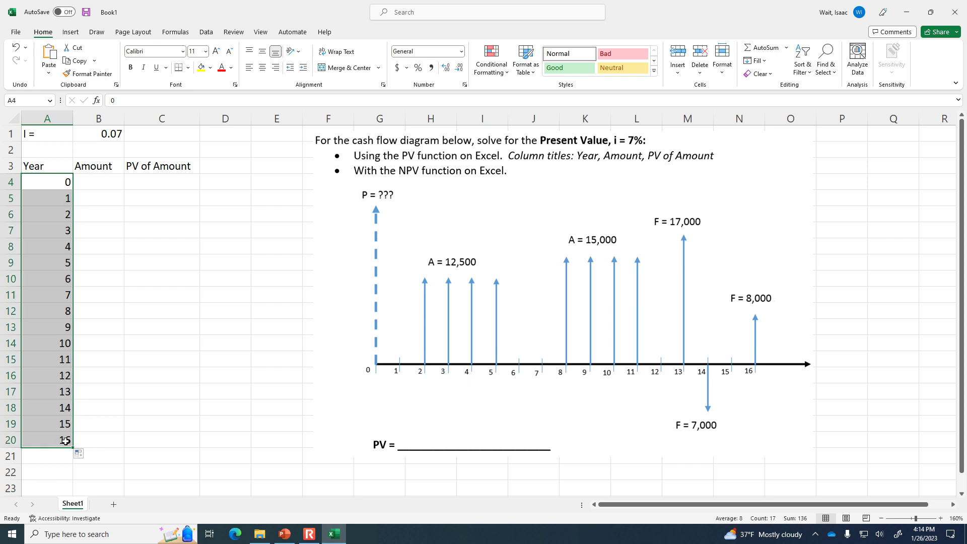
pyautogui.click(117, 177)
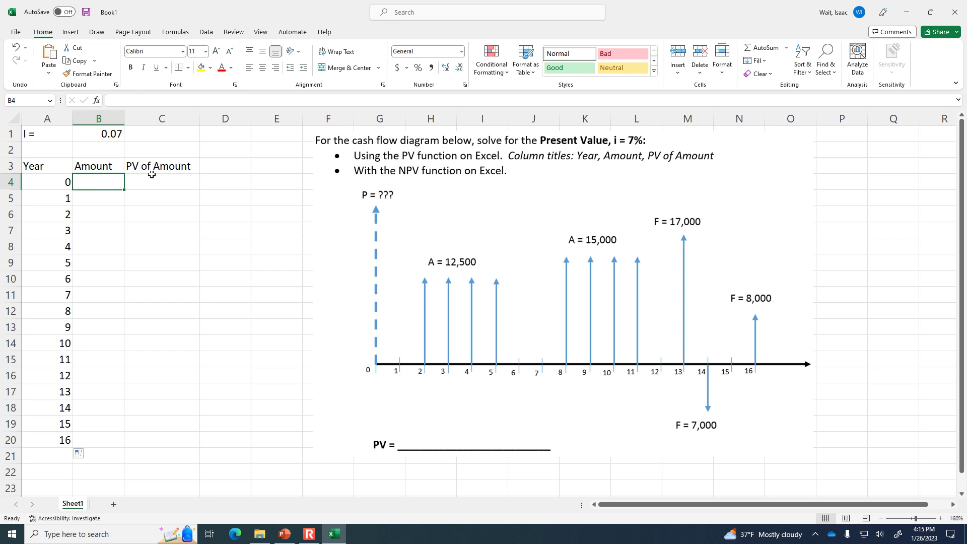
# Label B22 'Sum:' and put an outside box border around C22.
pyautogui.click(101, 472)
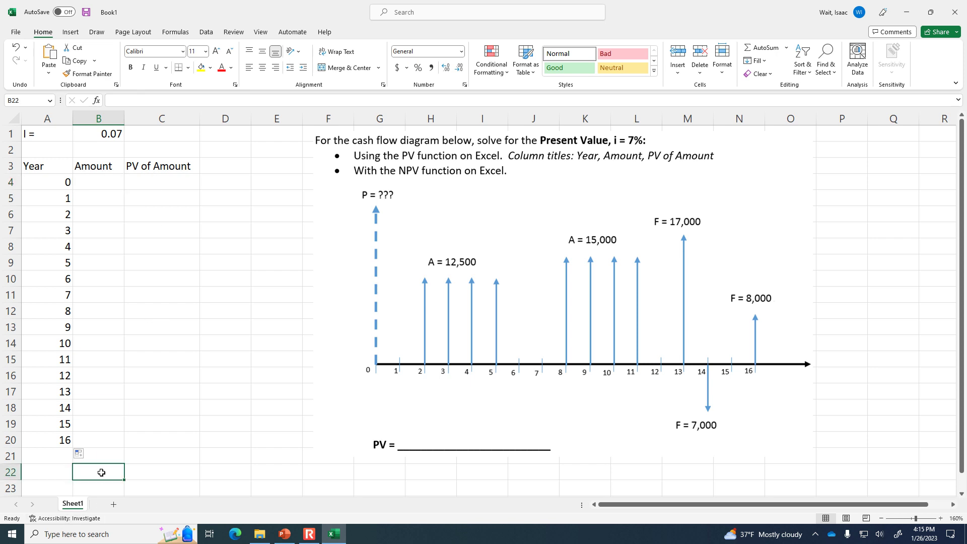
pyautogui.write('Sum:')
pyautogui.press('Tab')
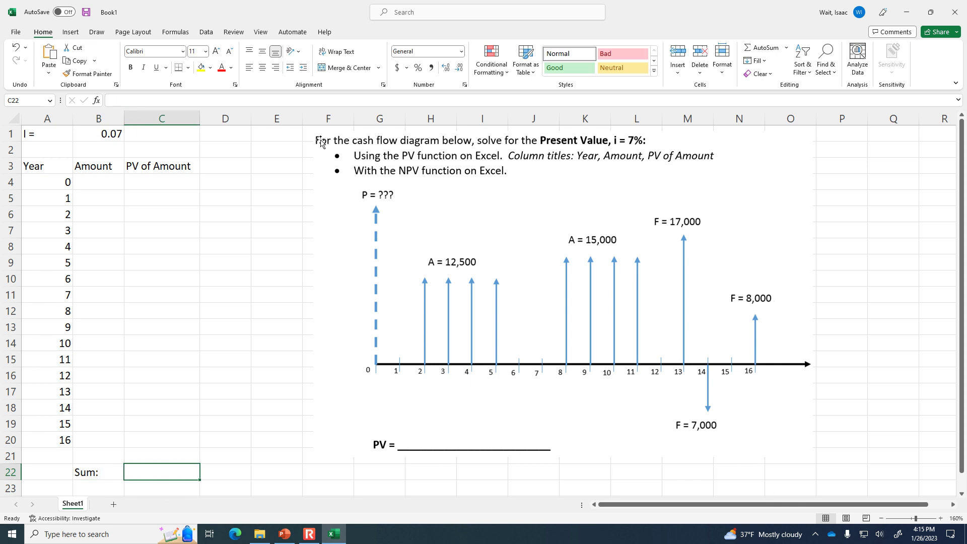
pyautogui.click(188, 67)
pyautogui.click(196, 179)
# Type the note '<- The present value of the entire cash flow diagram' in D22.
pyautogui.click(266, 474)
pyautogui.click(229, 473)
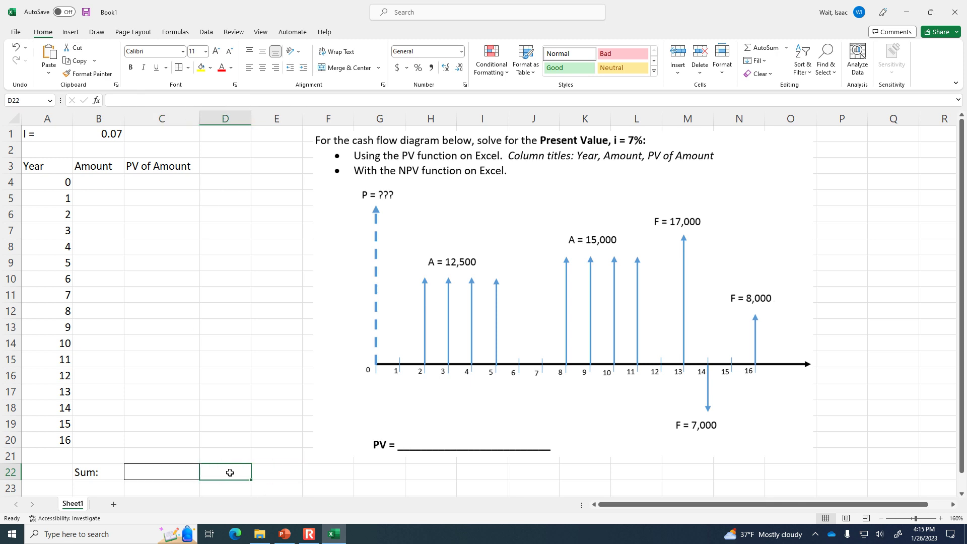
pyautogui.write('<- The present value of the')
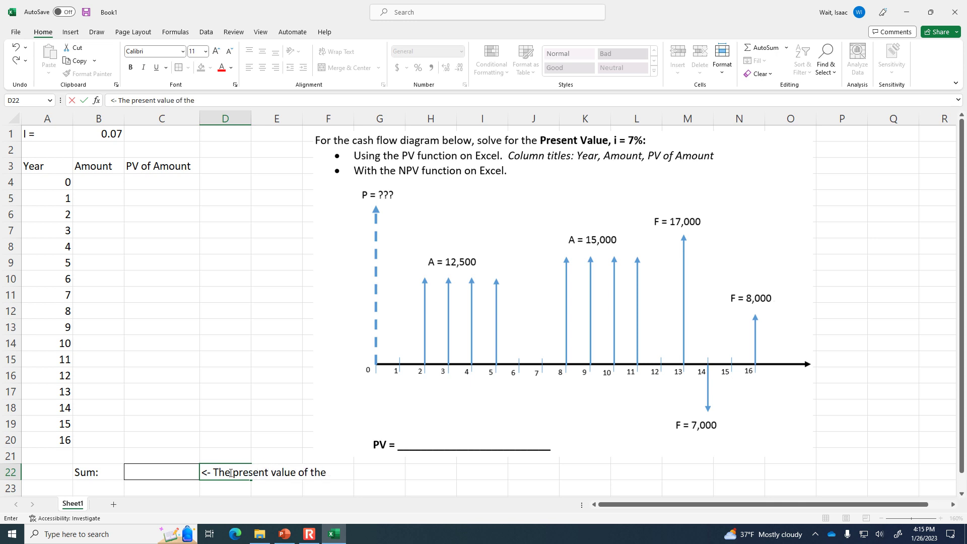
pyautogui.write(' entire cash flow diagram.')
pyautogui.press('Return')
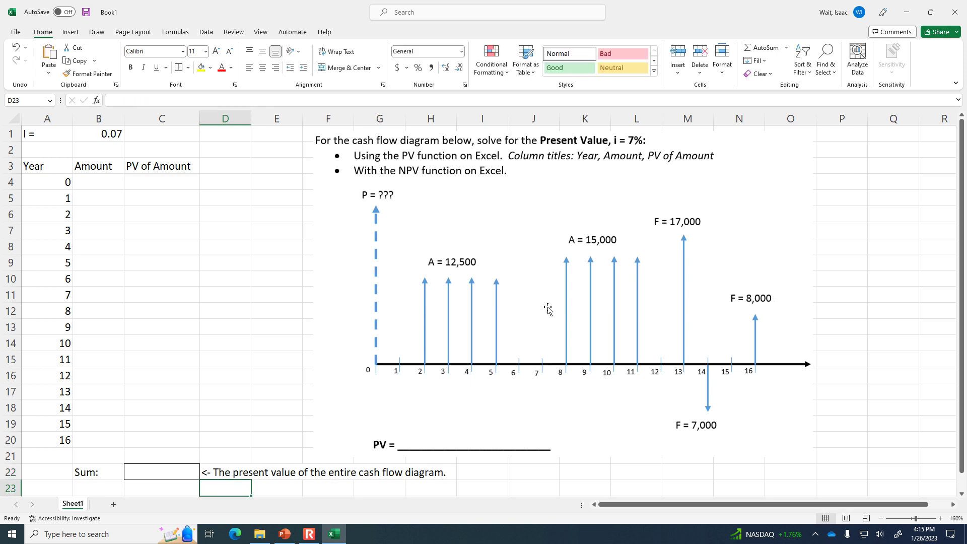
pyautogui.click(901, 347)
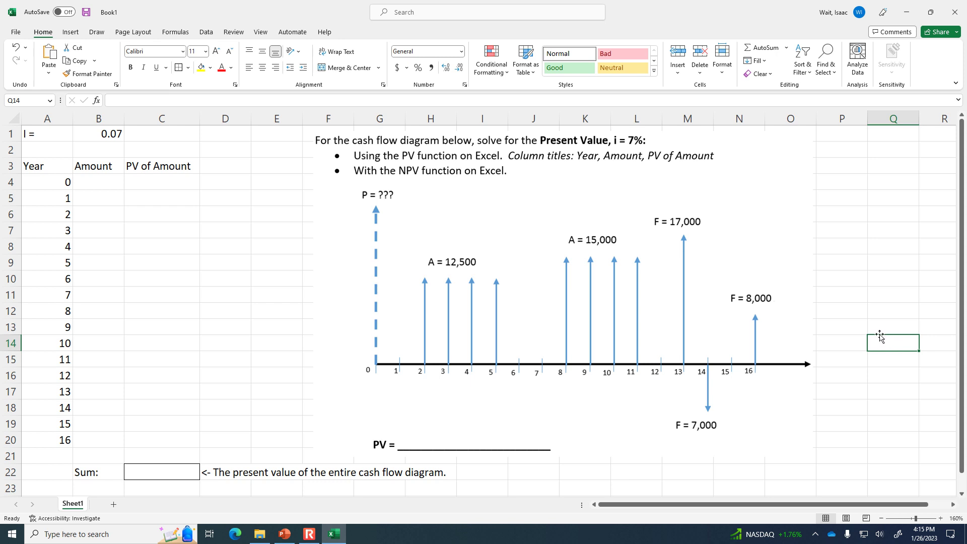
pyautogui.click(478, 272)
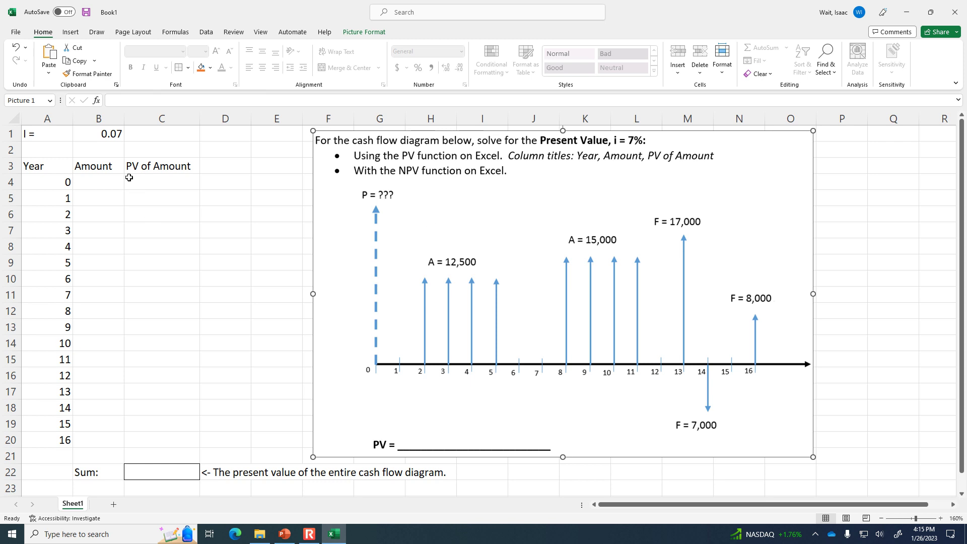
pyautogui.click(101, 179)
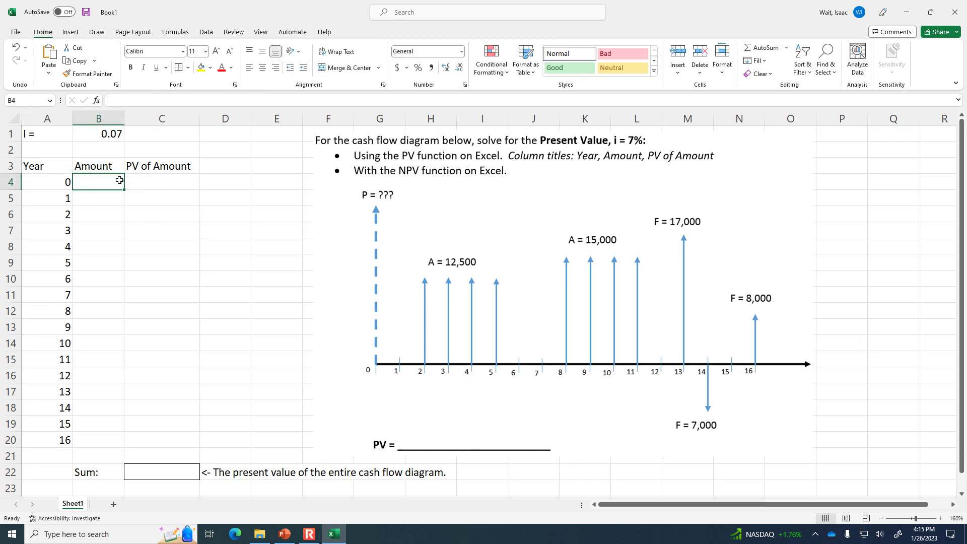
pyautogui.moveTo(155, 179); pyautogui.dragTo(153, 435)
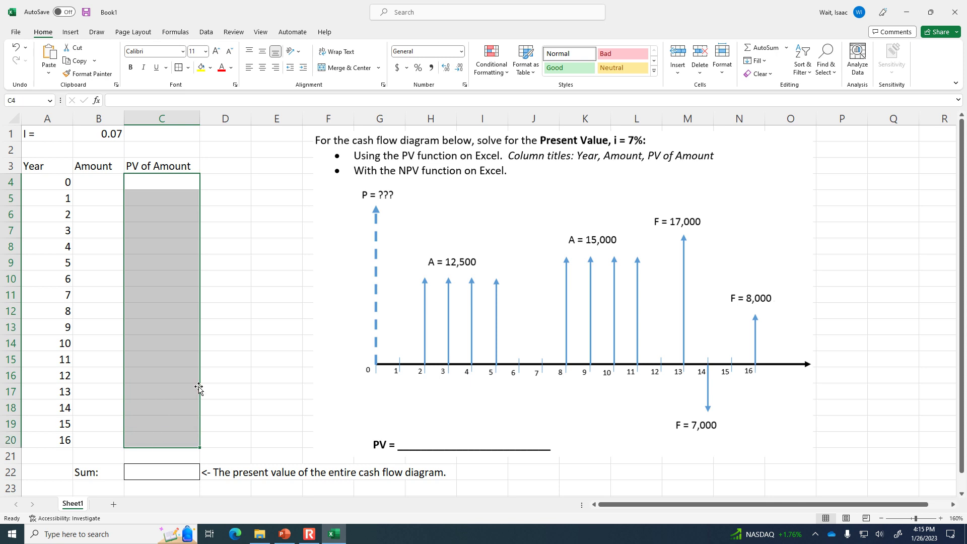
pyautogui.click(248, 354)
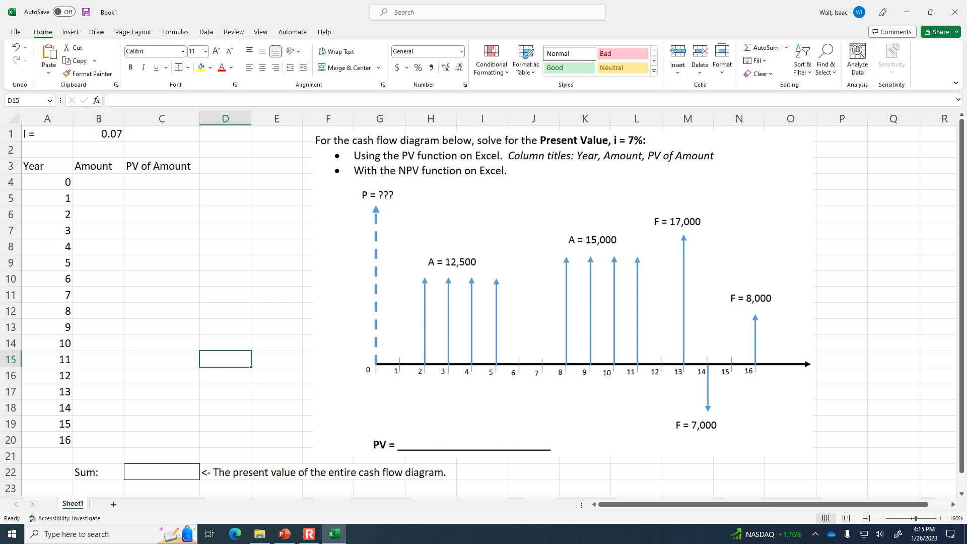
pyautogui.click(54, 184)
pyautogui.click(57, 199)
pyautogui.moveTo(58, 211); pyautogui.dragTo(62, 445)
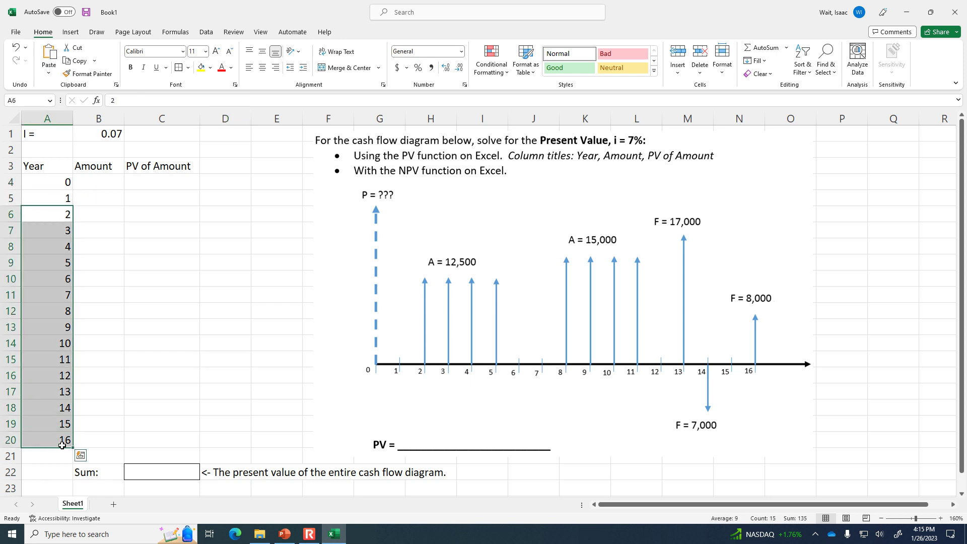
pyautogui.press('Delete')
pyautogui.moveTo(40, 180); pyautogui.dragTo(61, 196)
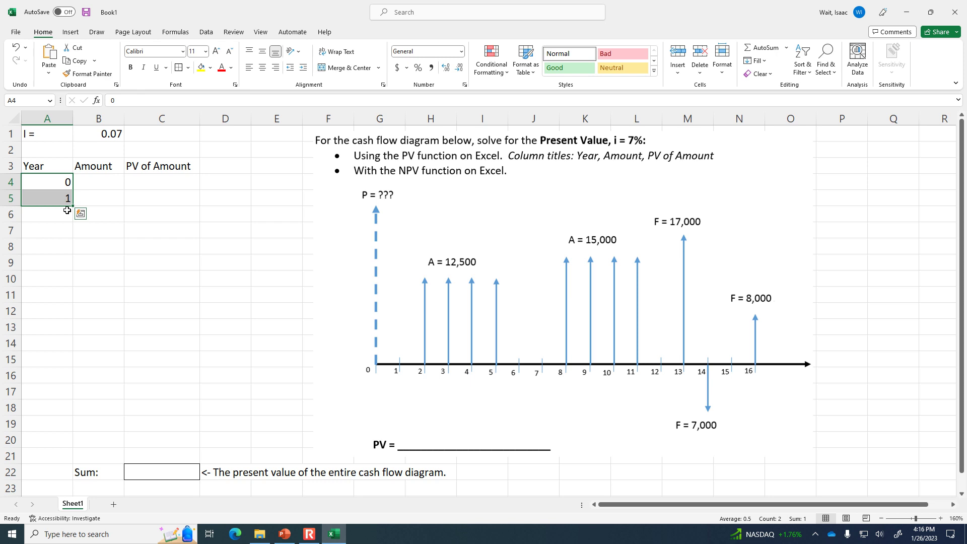
pyautogui.moveTo(72, 206); pyautogui.dragTo(70, 443)
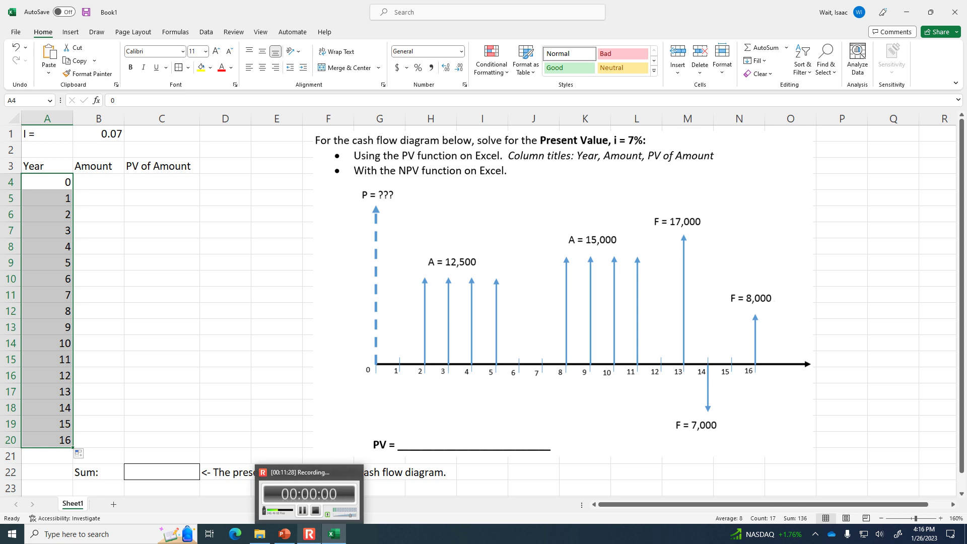
pyautogui.moveTo(323, 538)
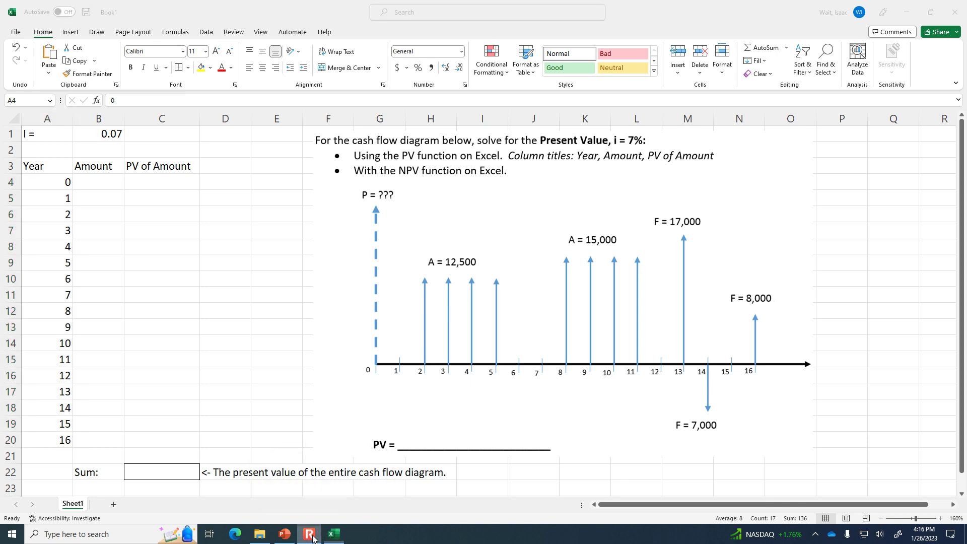
# Enter amounts 0, 0, 12500, 12500 for years 0–3 in the Amount column.
pyautogui.click(118, 183)
pyautogui.write('0')
pyautogui.press('Return')
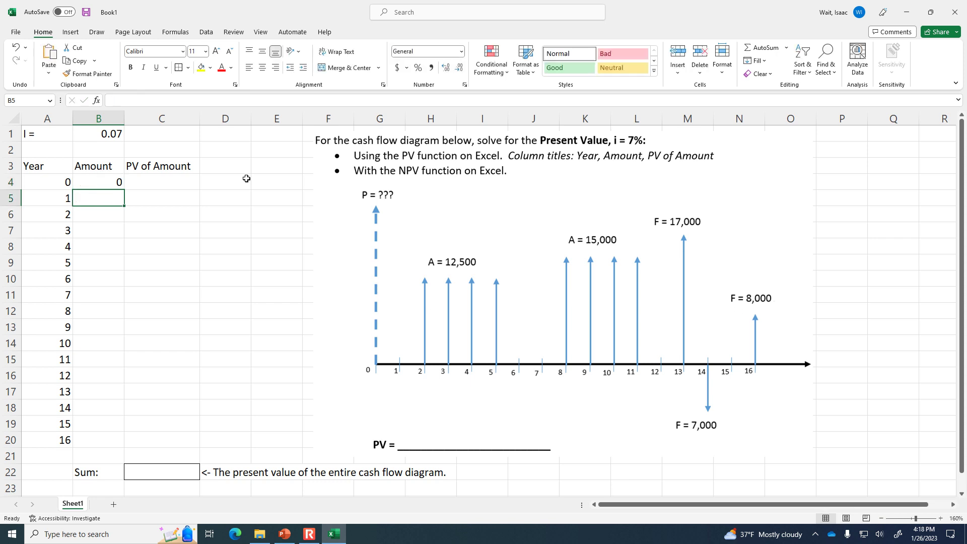
pyautogui.write('0')
pyautogui.press('Return')
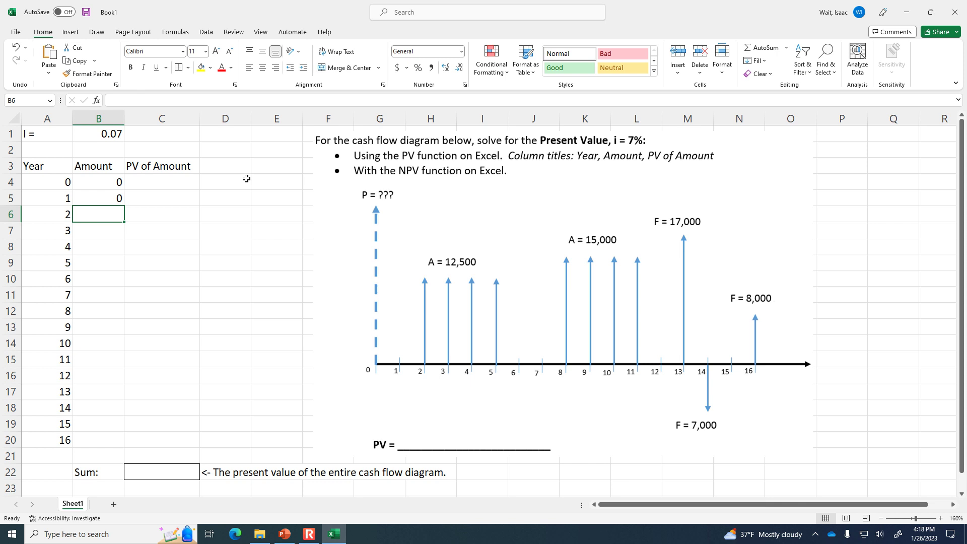
pyautogui.write('12500')
pyautogui.press('Return')
pyautogui.write('1250')
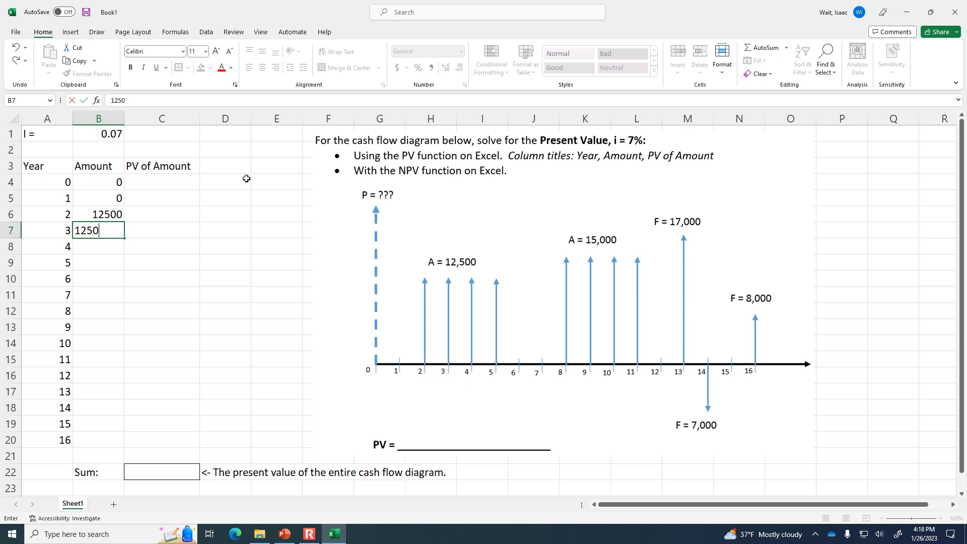
pyautogui.write('0')
pyautogui.press('Return')
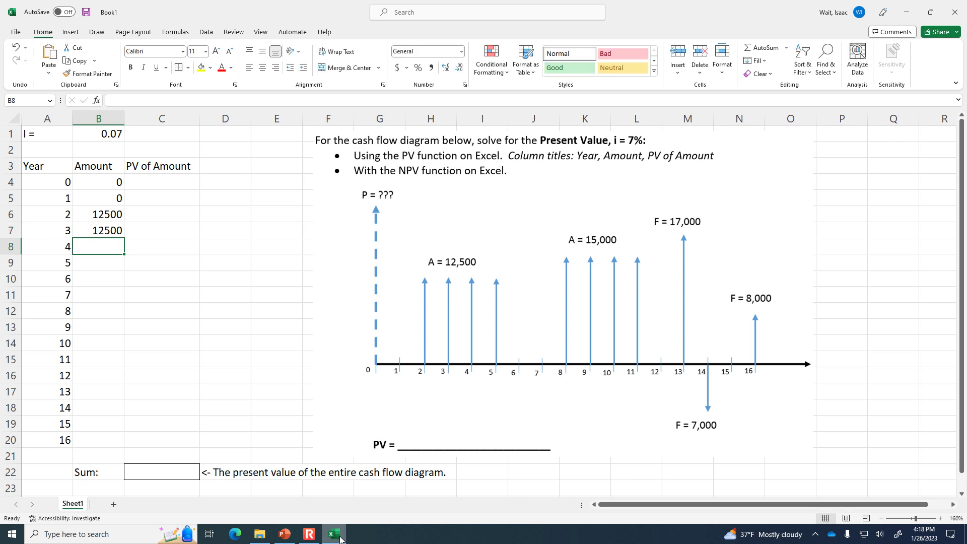
# Enter amounts 12500, 12500, 0, 0 and 15000 for years 4–8.
pyautogui.click(309, 534)
pyautogui.click(163, 156)
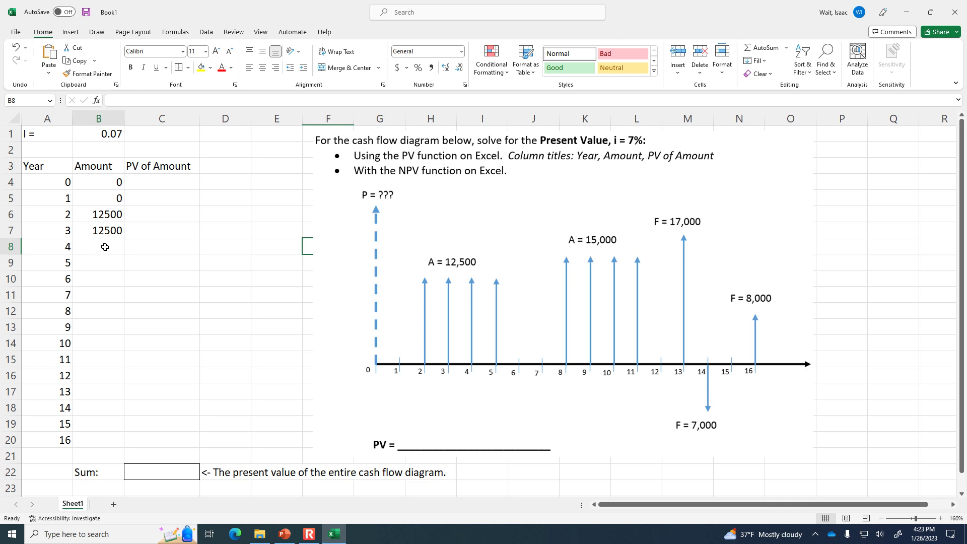
pyautogui.click(105, 247)
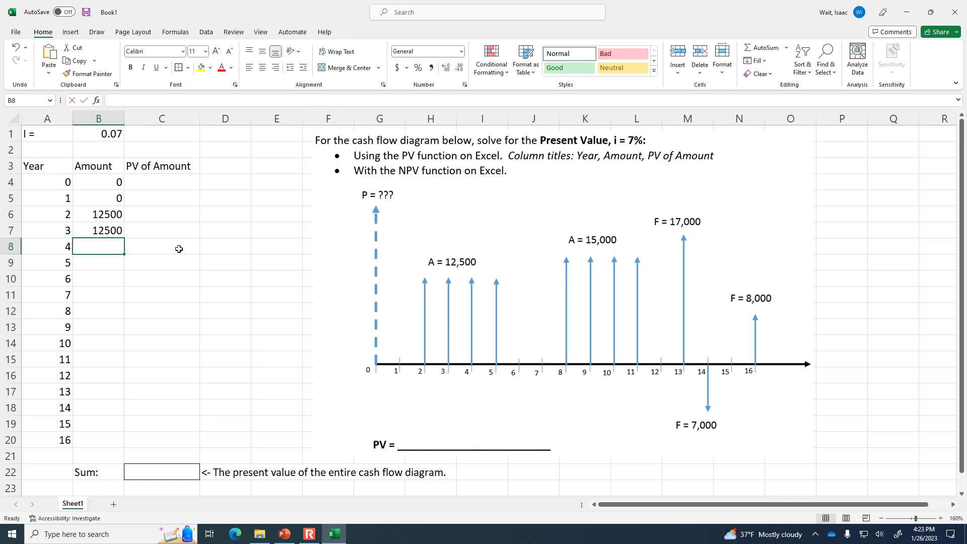
pyautogui.write('12500')
pyautogui.press('Return')
pyautogui.write('1')
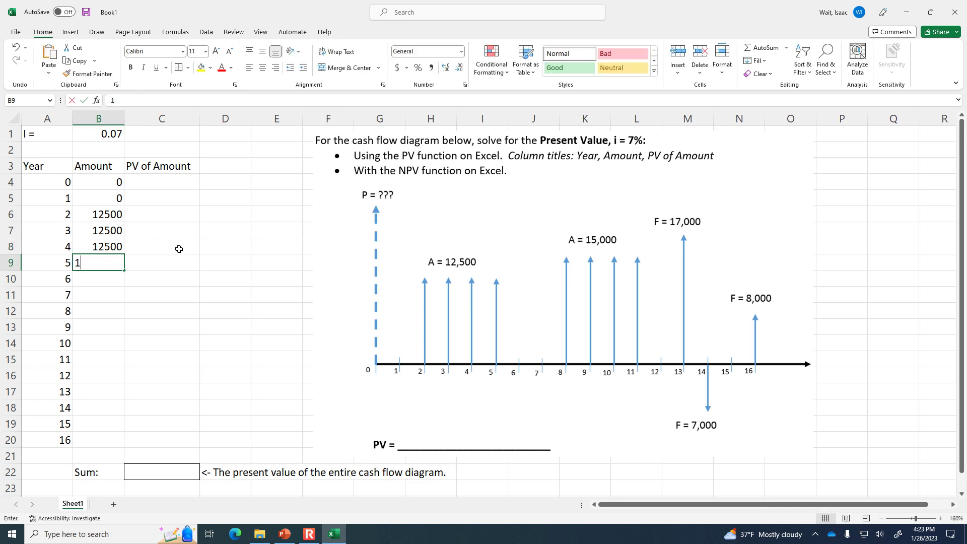
pyautogui.write('2500')
pyautogui.press('Return')
pyautogui.write('0')
pyautogui.press('Return')
pyautogui.write('0')
pyautogui.press('Return')
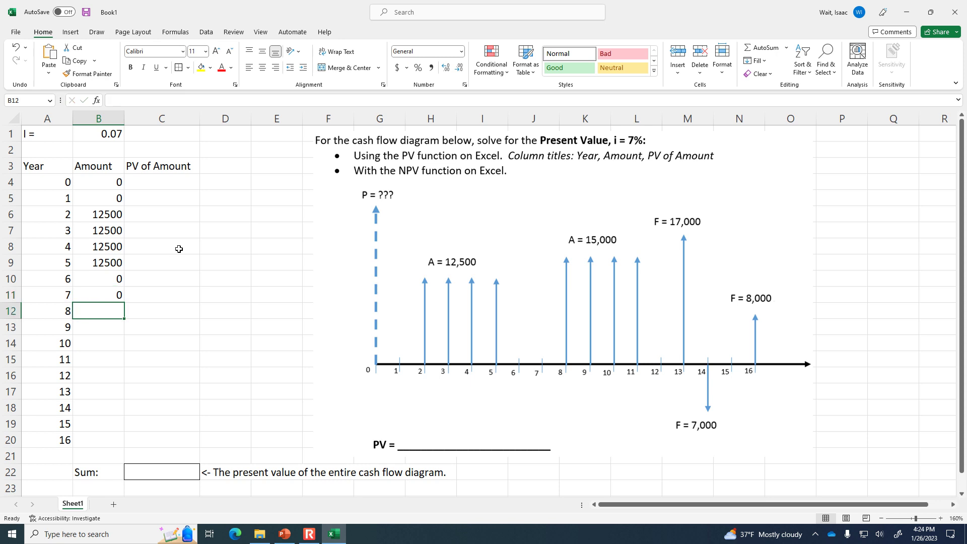
pyautogui.write('15000')
pyautogui.press('Return')
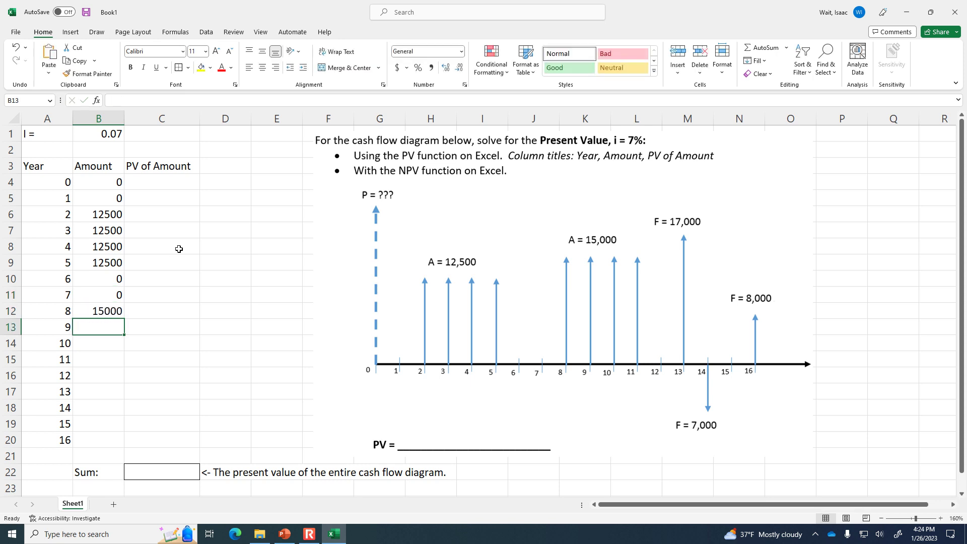
# Copy 15000 through year 11, then enter 0, 17000, -7000, 0, 8000 for years 12–16.
pyautogui.click(110, 310)
pyautogui.moveTo(125, 319); pyautogui.dragTo(125, 363)
pyautogui.click(103, 375)
pyautogui.write('0')
pyautogui.press('Return')
pyautogui.write('17000')
pyautogui.press('Return')
pyautogui.write('-7000')
pyautogui.press('Return')
pyautogui.write('0')
pyautogui.press('Return')
pyautogui.write('800')
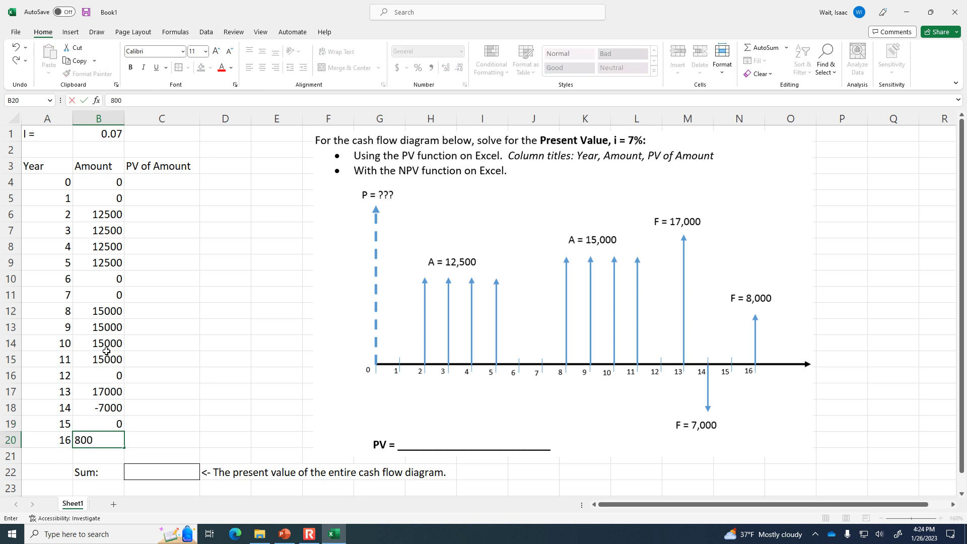
pyautogui.write('0')
pyautogui.press('Return')
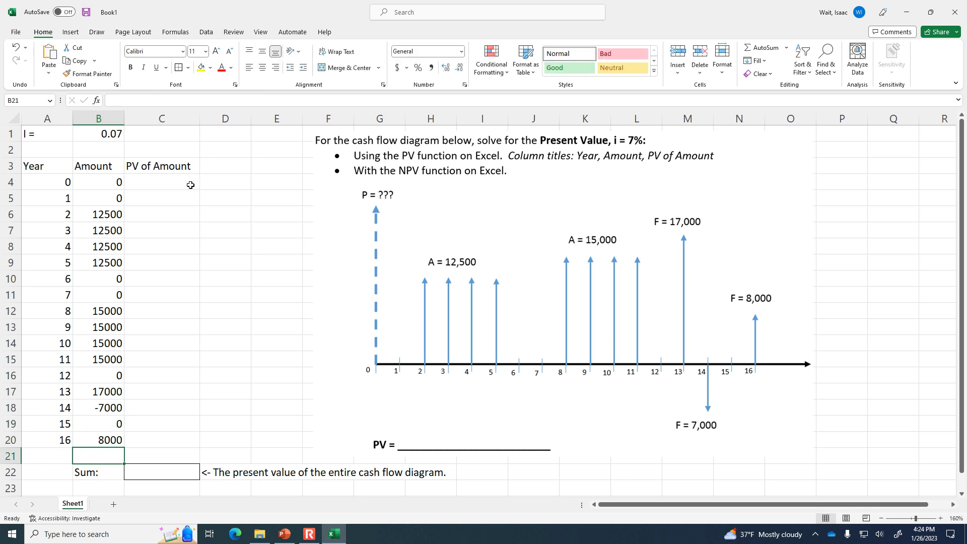
pyautogui.click(183, 182)
# Enter =PV($B$1,A4,,-B4) in C4 and fill it down through C20.
pyautogui.write('=pv(')
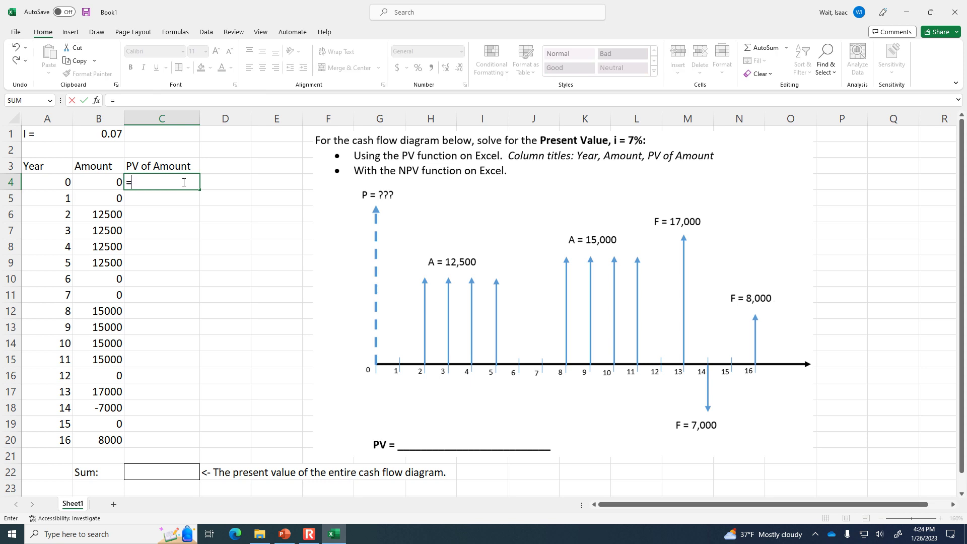
pyautogui.click(111, 133)
pyautogui.press('F4')
pyautogui.write(',')
pyautogui.click(59, 181)
pyautogui.write(',,-')
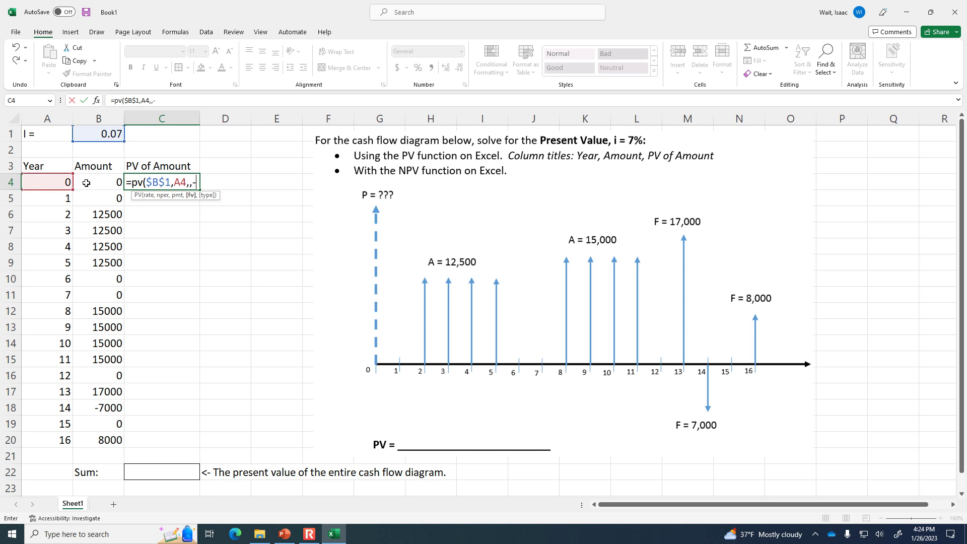
pyautogui.click(92, 181)
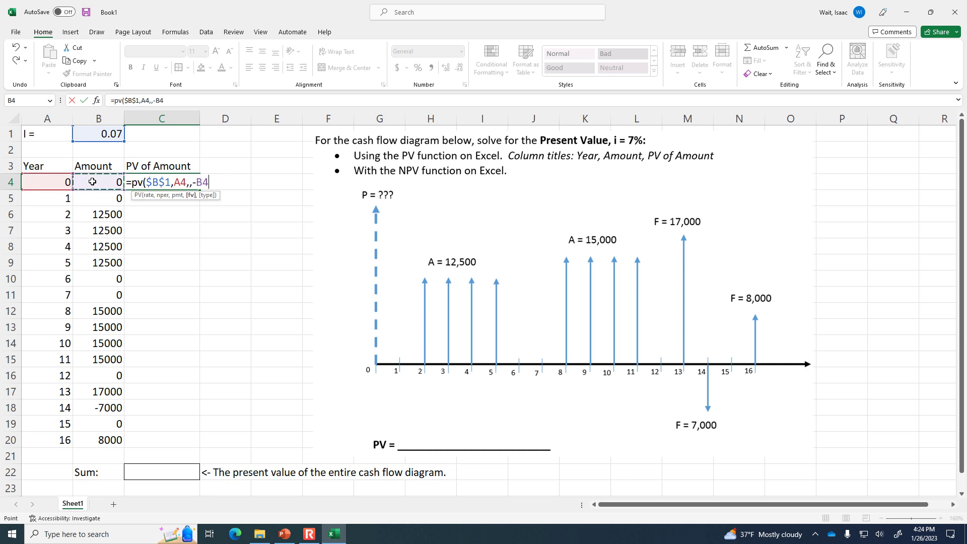
pyautogui.press('Return')
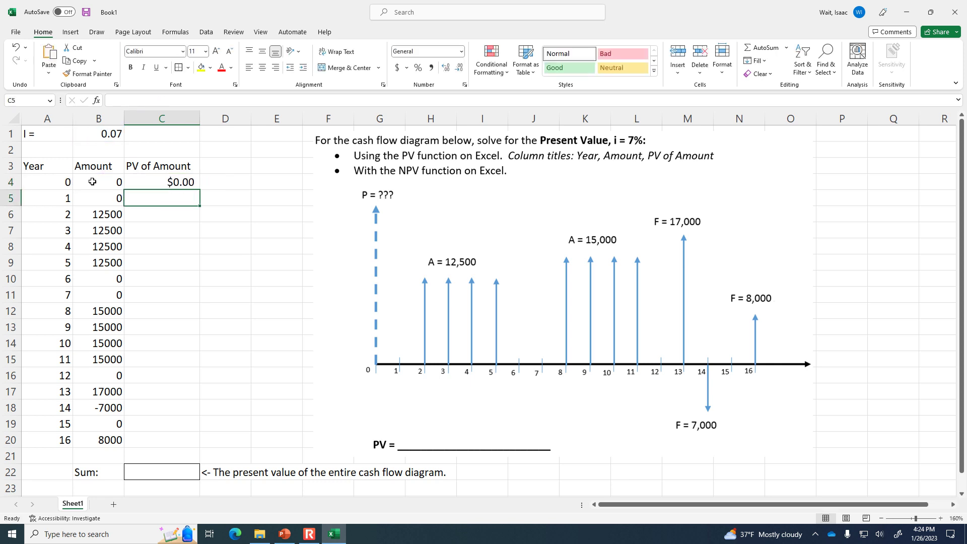
pyautogui.click(195, 184)
pyautogui.doubleClick(197, 184)
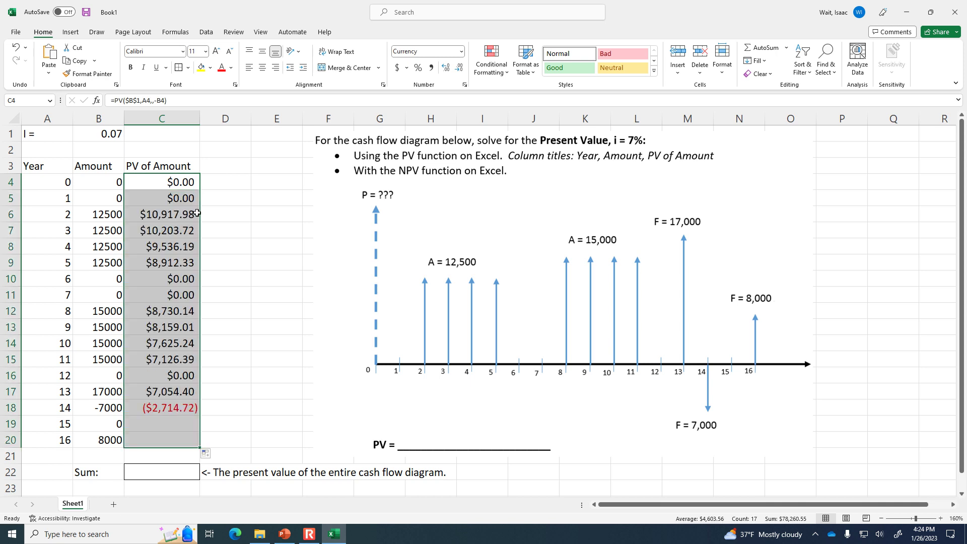
# Total the PV column with =SUM(C4:C20) in C22 and bold the $78,260.55 result.
pyautogui.click(156, 462)
pyautogui.click(157, 470)
pyautogui.write('=sum(')
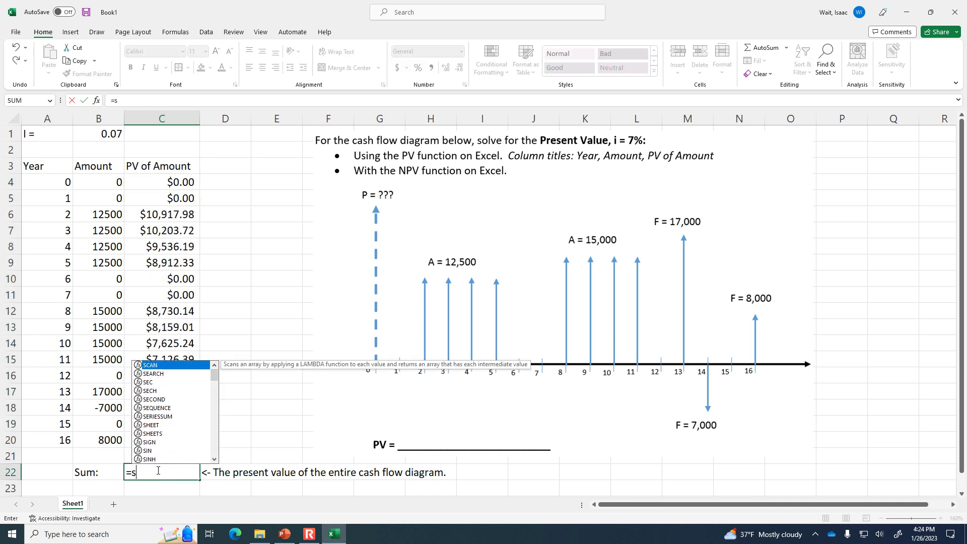
pyautogui.press('Up')
pyautogui.press('Up')
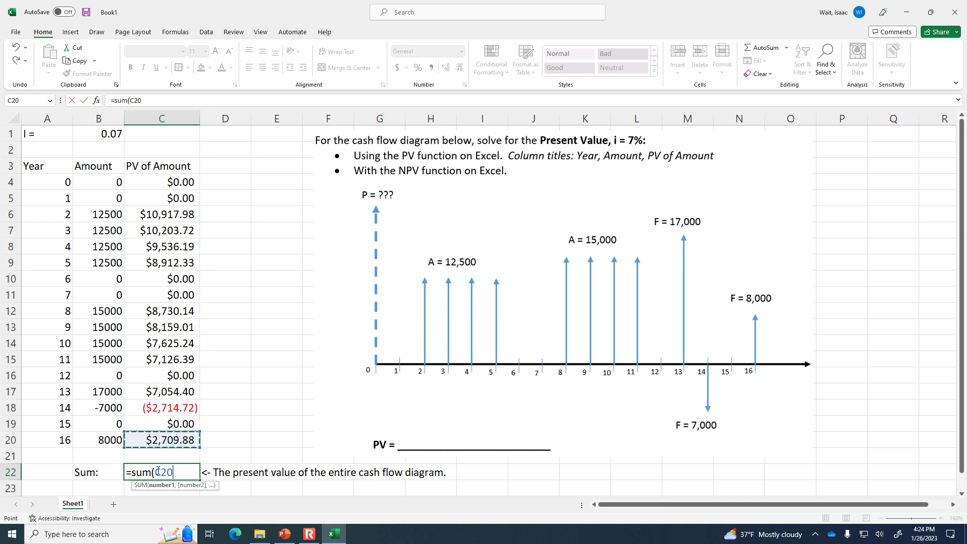
pyautogui.hotkey('shift', 'Up')
pyautogui.hotkey('shift', 'Up')
pyautogui.hotkey('shift', 'Up')
pyautogui.hotkey('shift', 'Up')
pyautogui.hotkey('shift', 'Up')
pyautogui.hotkey('shift', 'Up')
pyautogui.hotkey('shift', 'Up')
pyautogui.hotkey('shift', 'Up')
pyautogui.hotkey('shift', 'Up')
pyautogui.hotkey('shift', 'Up')
pyautogui.hotkey('shift', 'Up')
pyautogui.hotkey('shift', 'Up')
pyautogui.hotkey('shift', 'Up')
pyautogui.hotkey('shift', 'Up')
pyautogui.hotkey('shift', 'Up')
pyautogui.hotkey('shift', 'Up')
pyautogui.hotkey('shift', 'Up')
pyautogui.hotkey('shift', 'Down')
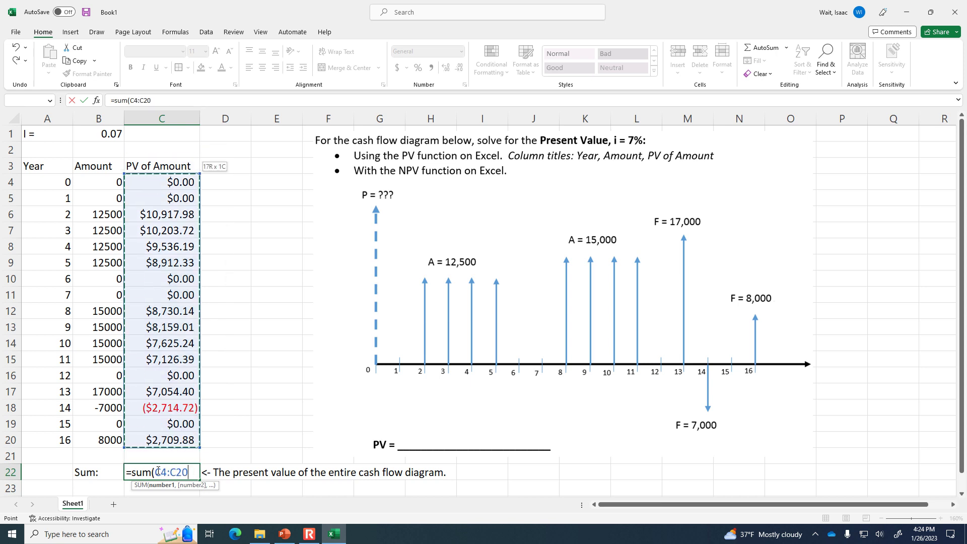
pyautogui.write(')')
pyautogui.press('Return')
pyautogui.click(174, 478)
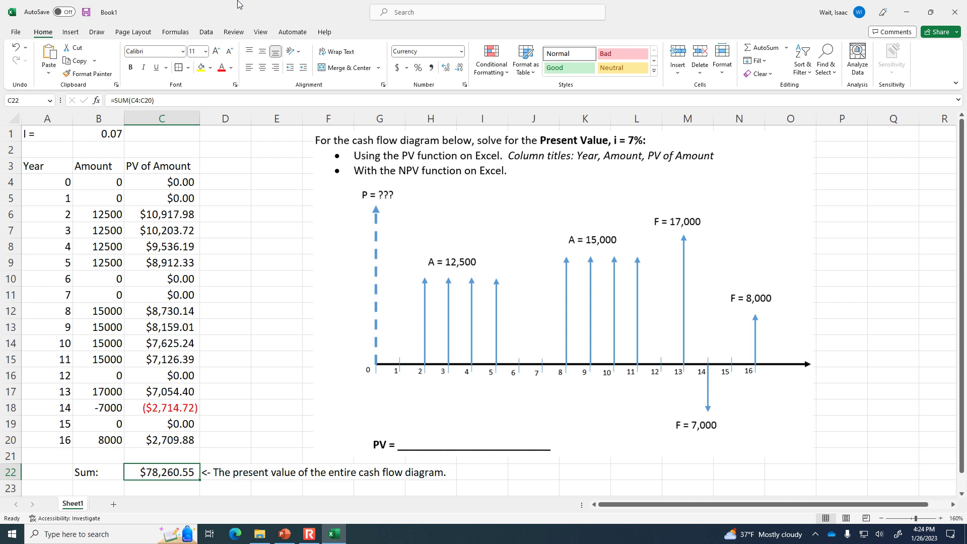
pyautogui.click(130, 67)
pyautogui.moveTo(328, 533)
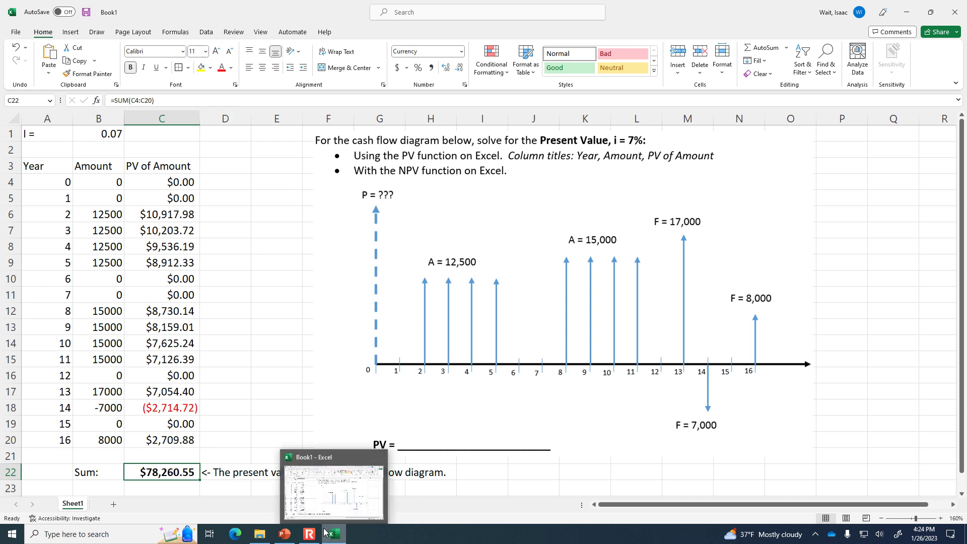
pyautogui.click(309, 534)
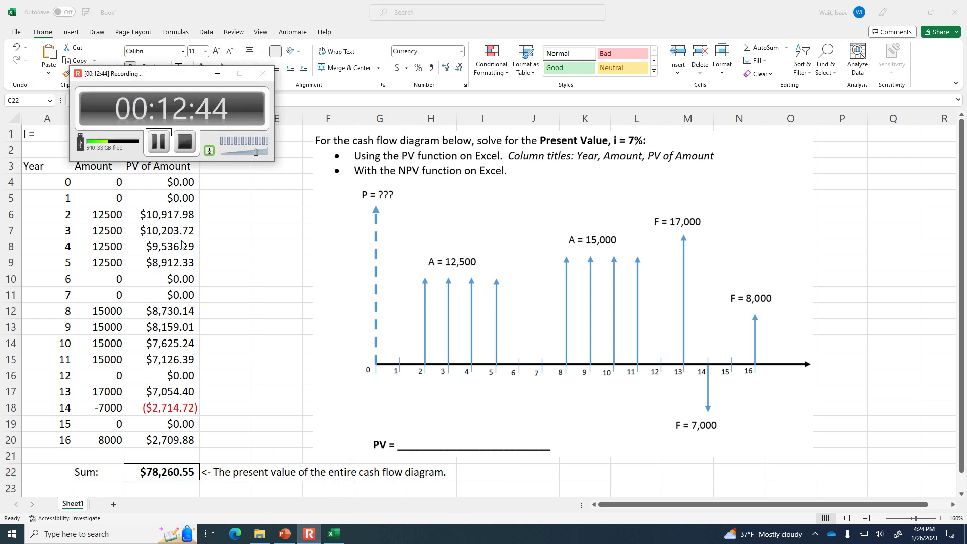
pyautogui.click(158, 149)
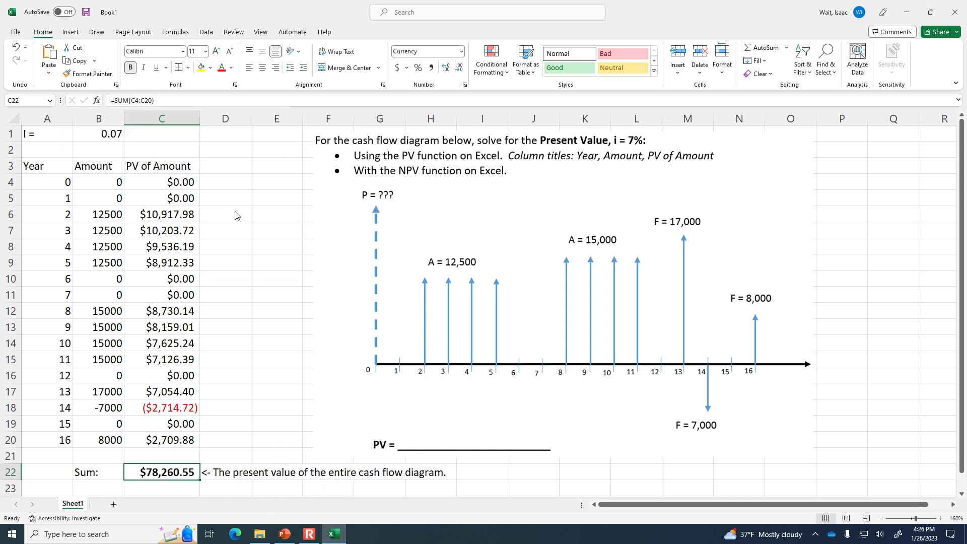
# Format the Amount and PV of Amount values in B4:C22 as Currency.
pyautogui.moveTo(96, 176); pyautogui.dragTo(152, 469)
pyautogui.click(461, 52)
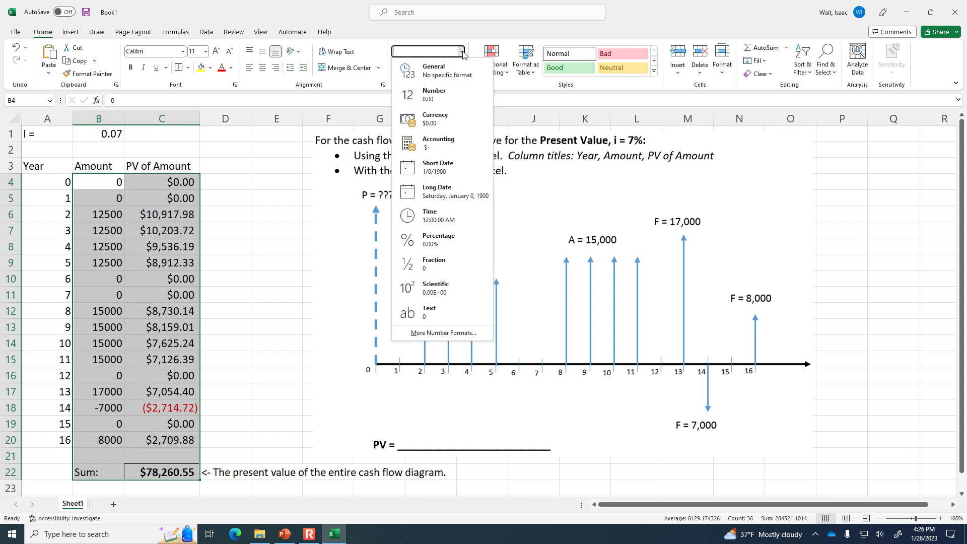
pyautogui.click(428, 117)
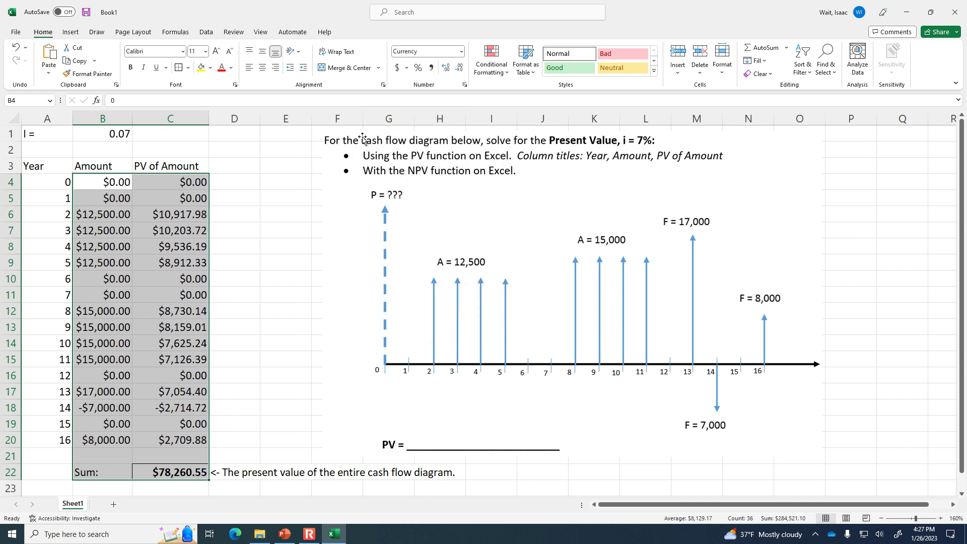
pyautogui.click(257, 264)
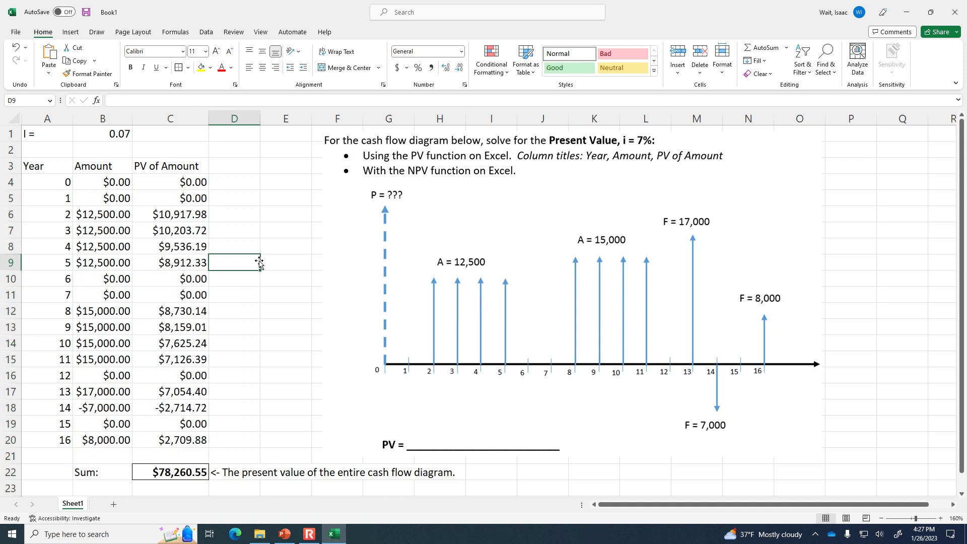
# Select the cash-flow diagram picture, then switch to the PowerPoint class notes.
pyautogui.click(612, 233)
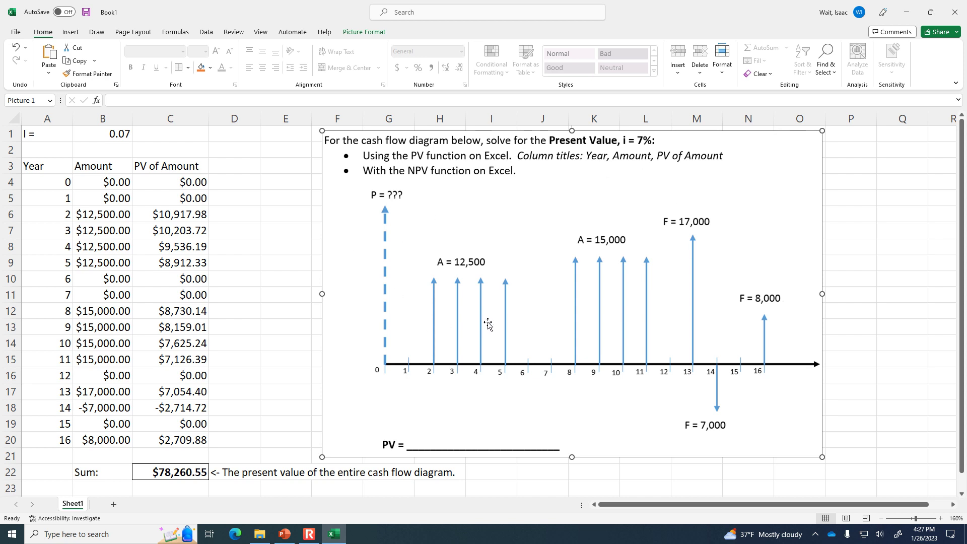
pyautogui.click(285, 534)
pyautogui.scroll(-3, 88, 425)
# Review the NPV formula on slide 116, 'Finding the Net Present Value', then return to Excel.
pyautogui.click(93, 349)
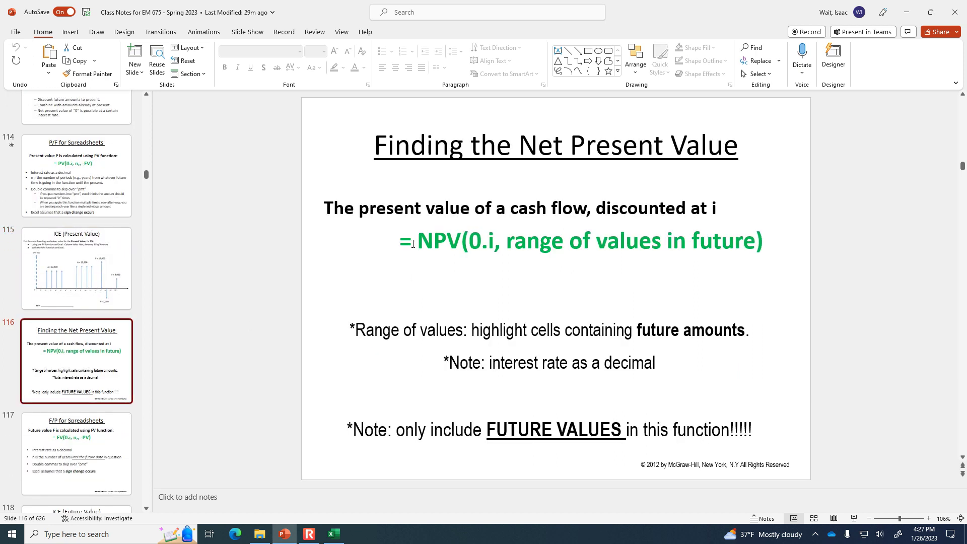
pyautogui.click(417, 240)
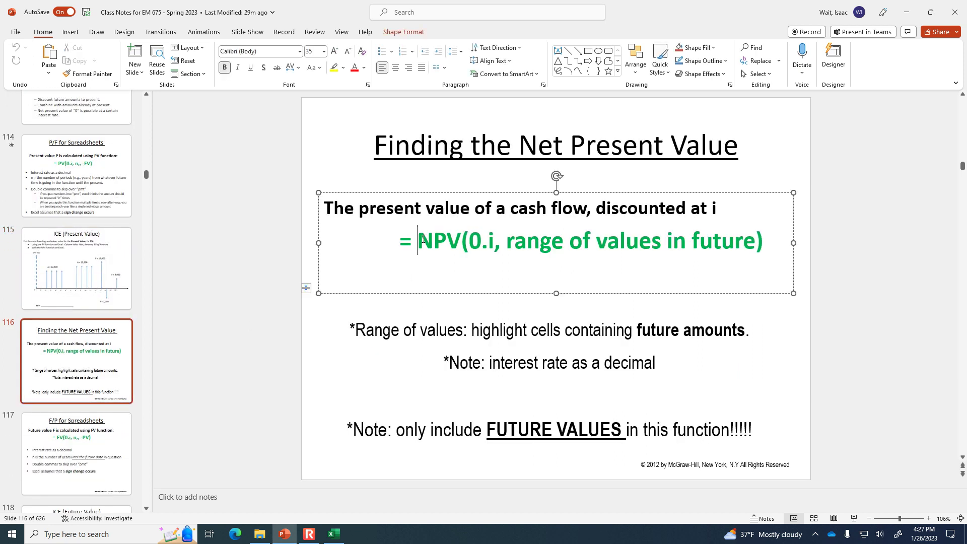
pyautogui.click(334, 534)
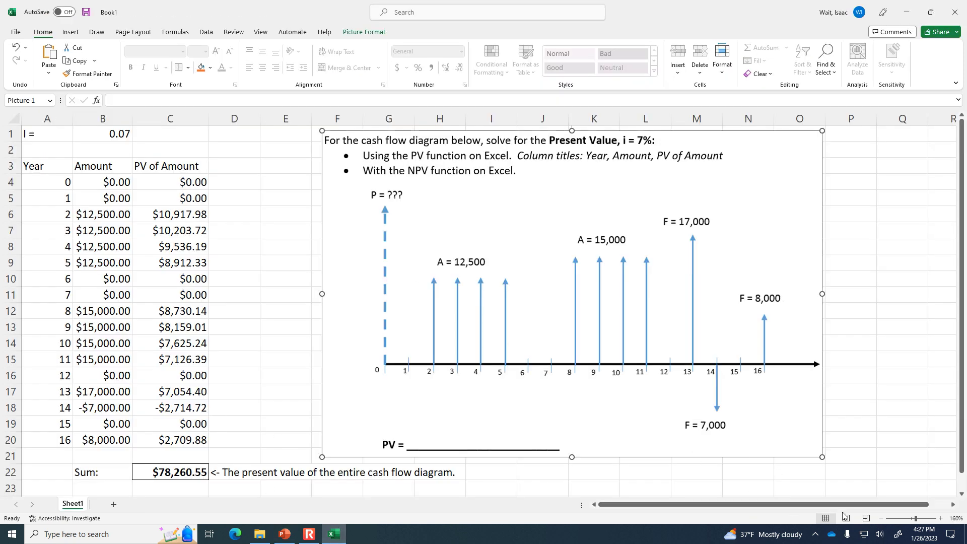
pyautogui.click(880, 518)
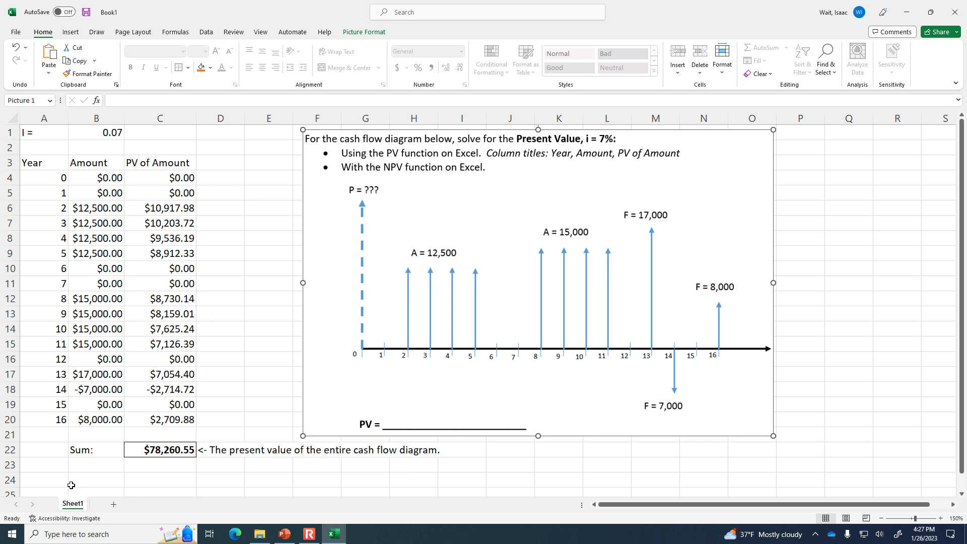
pyautogui.click(54, 476)
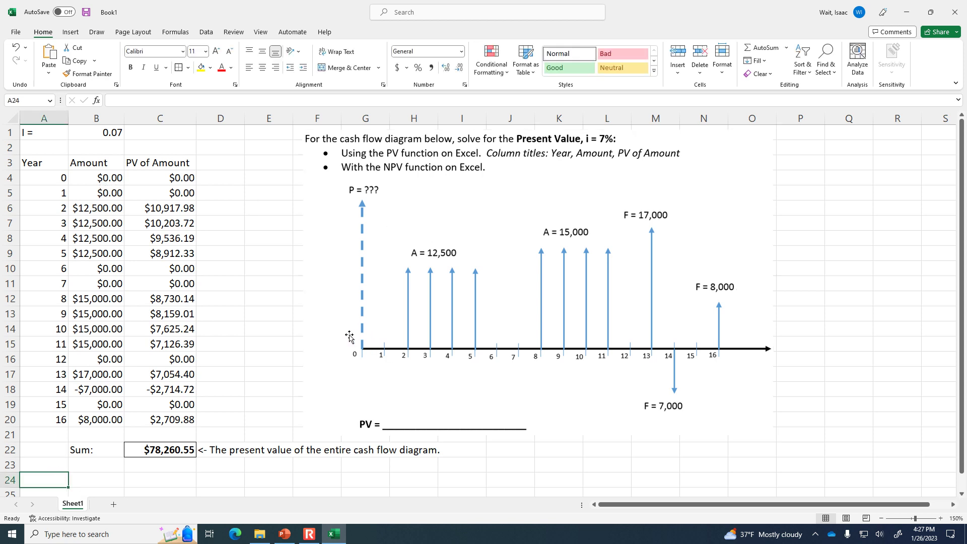
pyautogui.click(144, 166)
pyautogui.click(96, 162)
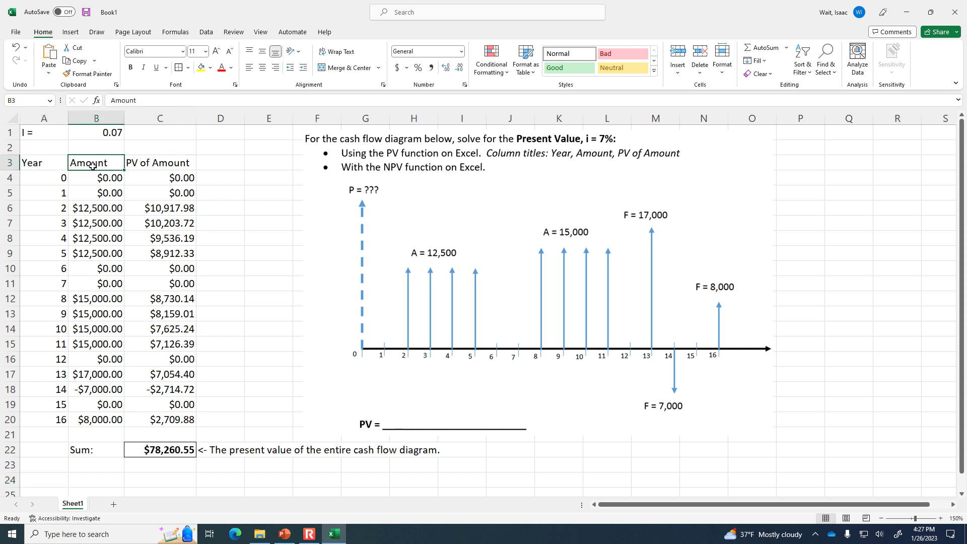
pyautogui.click(54, 480)
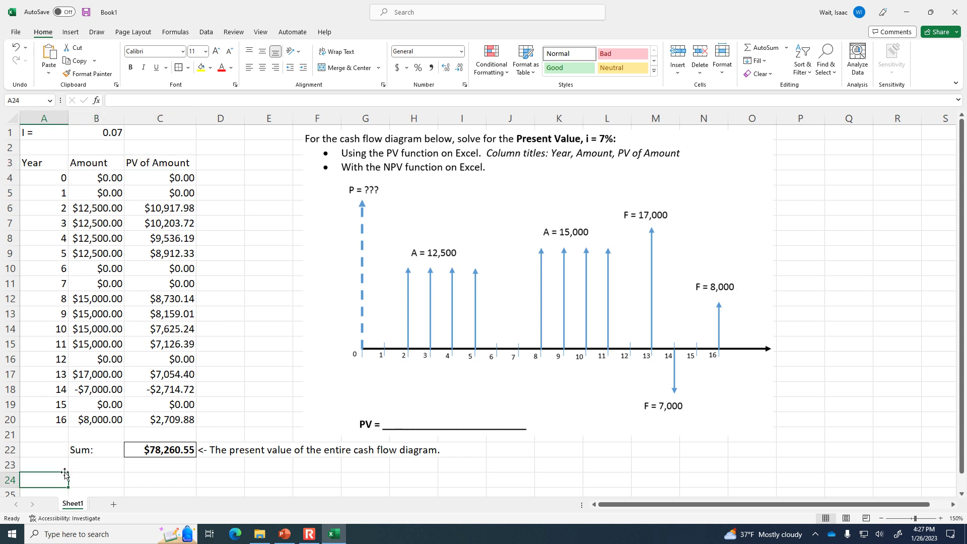
# Enter =NPV(B1,B5:B20) in B24, returning $78,260.55 to match the PV sum.
pyautogui.click(81, 482)
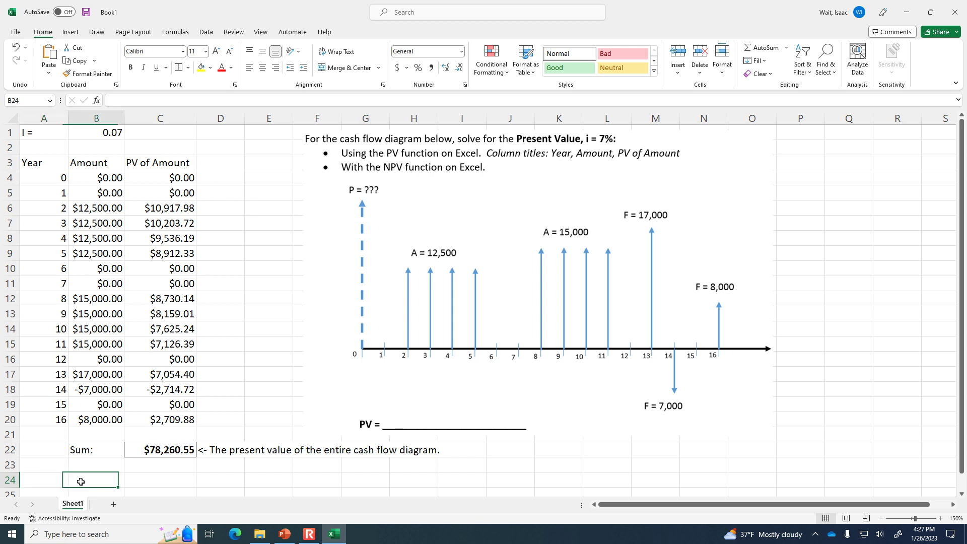
pyautogui.write('=')
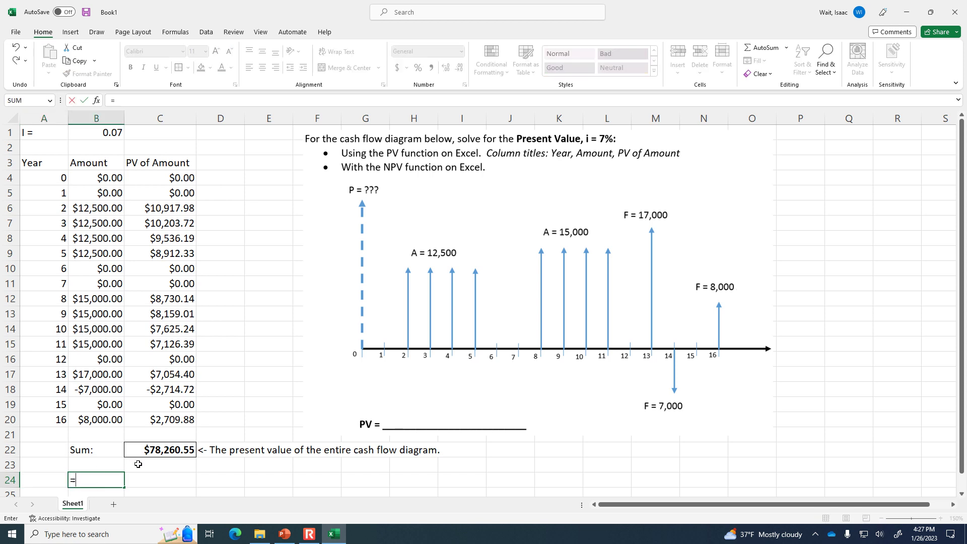
pyautogui.write('npv(')
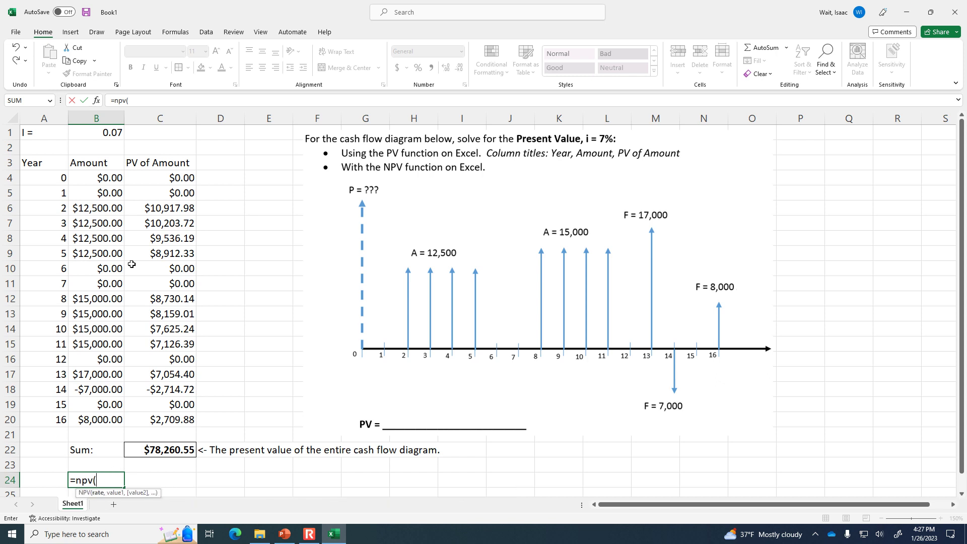
pyautogui.click(90, 131)
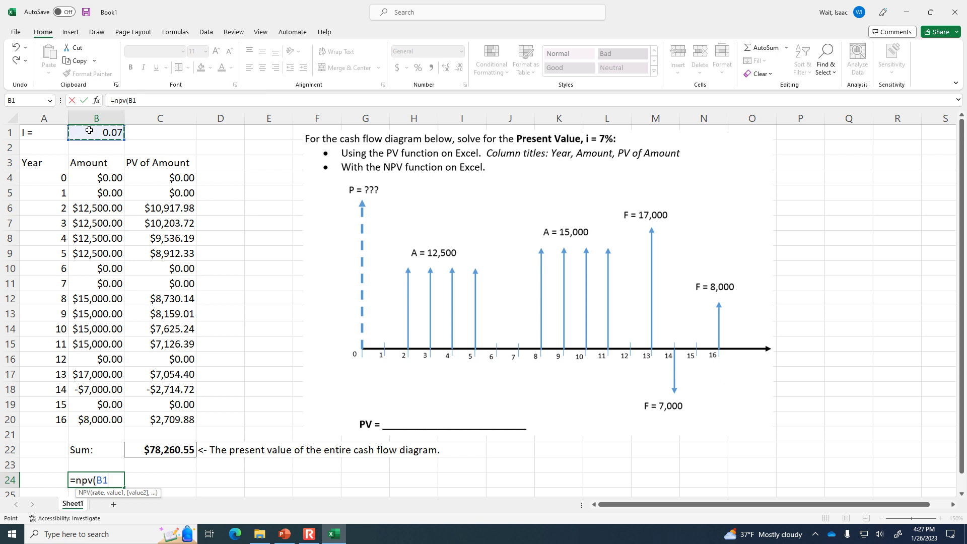
pyautogui.write(',')
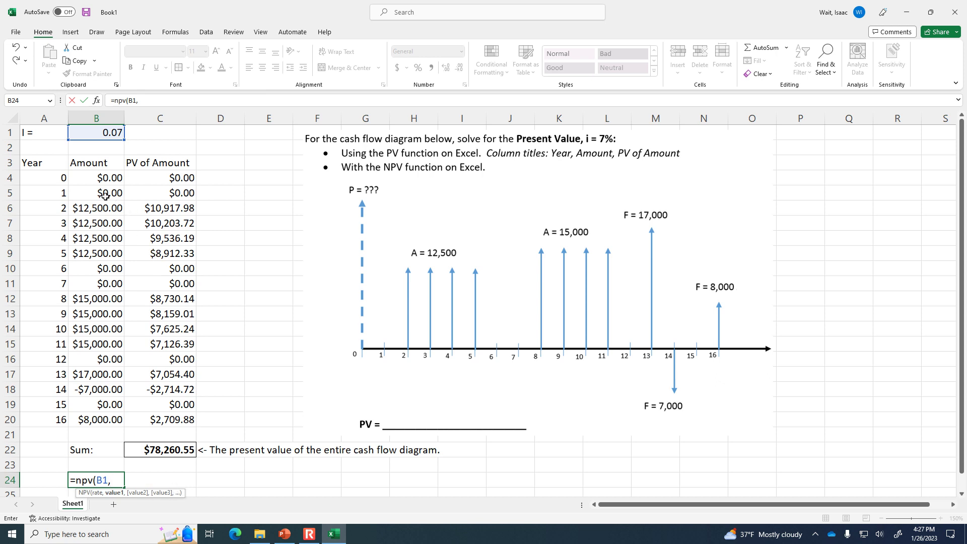
pyautogui.moveTo(104, 196); pyautogui.dragTo(102, 414)
pyautogui.write(')')
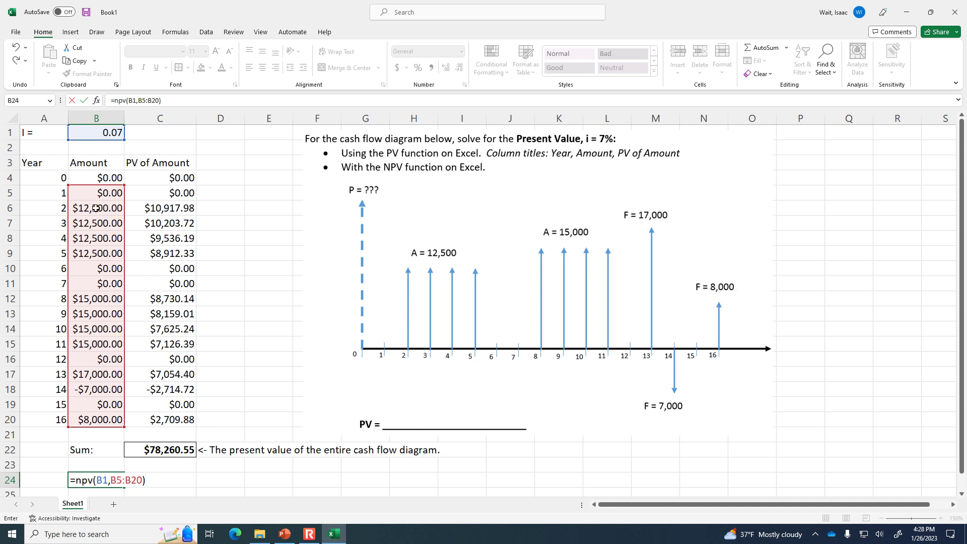
pyautogui.press('Return')
pyautogui.click(108, 464)
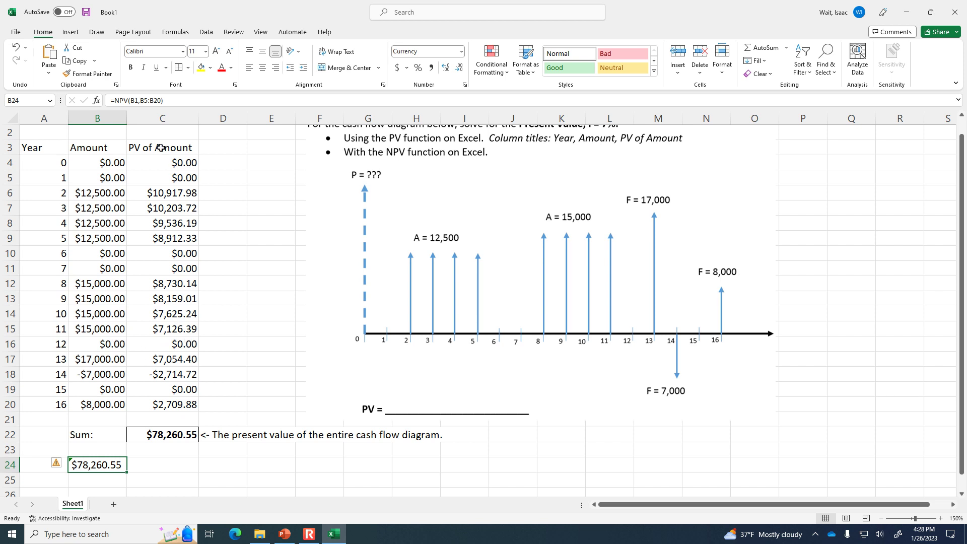
# Check C3 and the B24 NPV result, then bring up the Finding the Net Present Value slide.
pyautogui.click(137, 149)
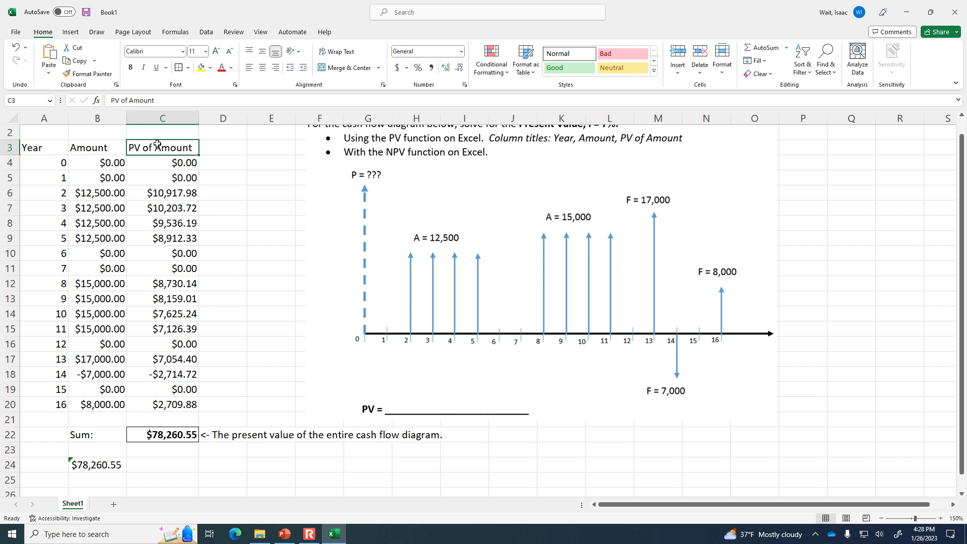
pyautogui.click(103, 467)
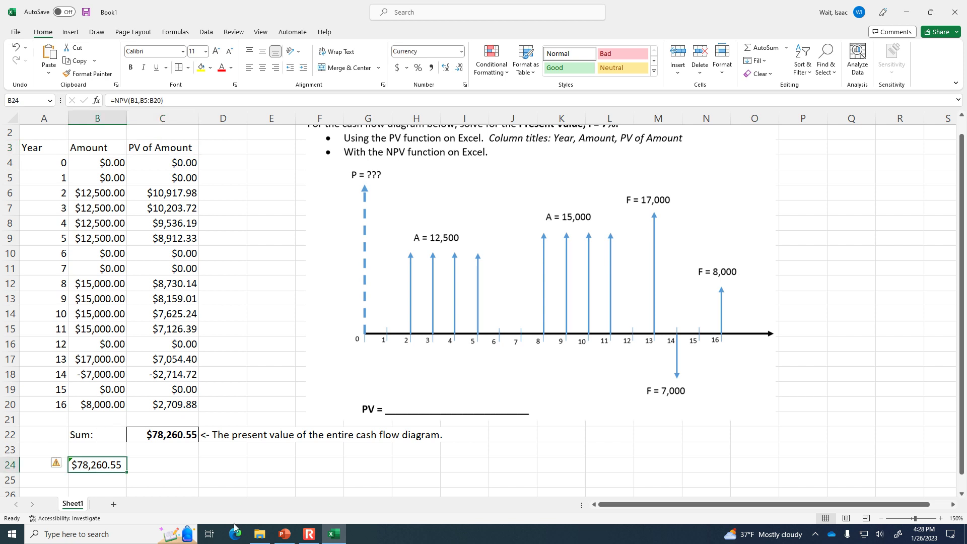
pyautogui.click(285, 534)
pyautogui.click(661, 392)
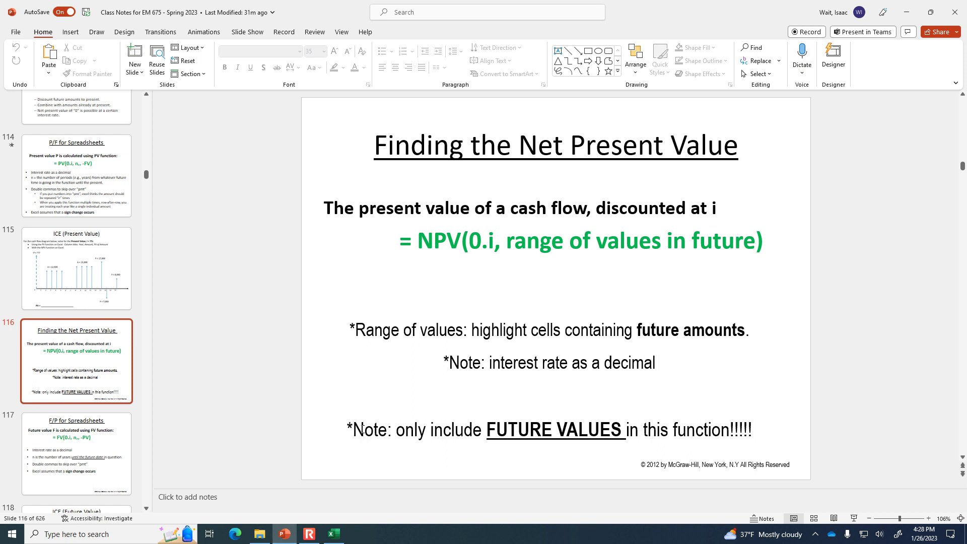
# Trial-edit the B24 NPV formula with '+1000', then restore and re-commit it unchanged.
pyautogui.click(334, 533)
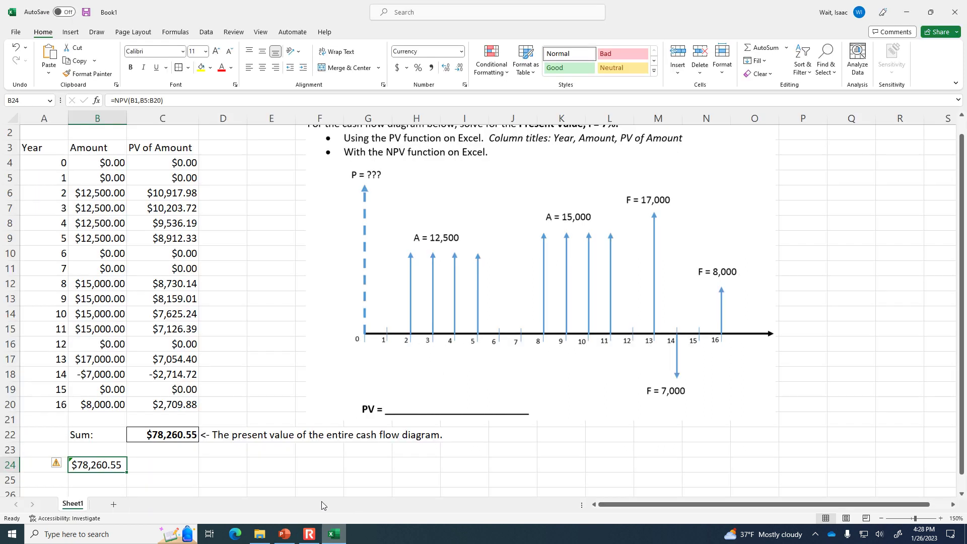
pyautogui.click(166, 100)
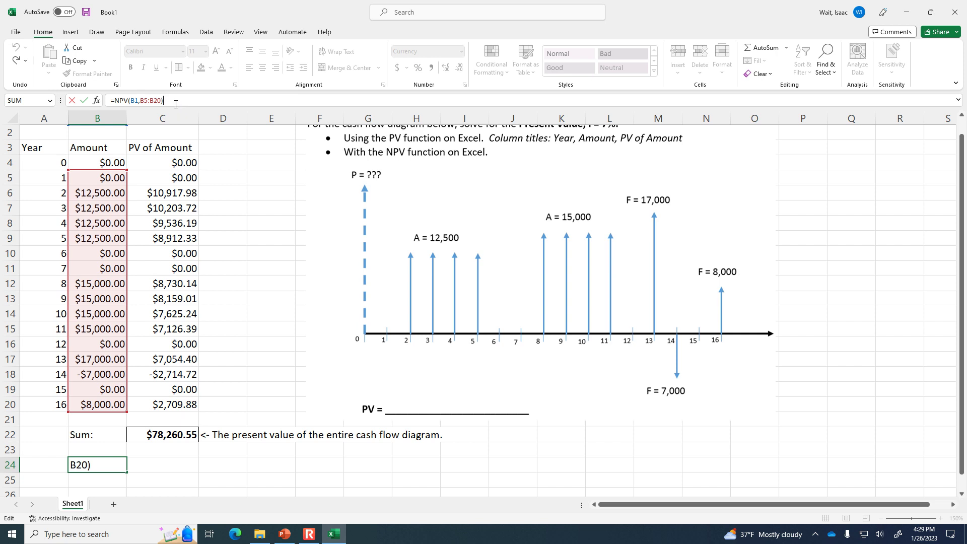
pyautogui.click(191, 100)
pyautogui.write('+1000')
pyautogui.press('BackSpace')
pyautogui.press('BackSpace')
pyautogui.press('BackSpace')
pyautogui.press('BackSpace')
pyautogui.press('BackSpace')
pyautogui.press('BackSpace')
pyautogui.hotkey('ctrl', 'Return')
# Present the F/P for Spreadsheets slide, highlighting FV in its formula, then return to Excel.
pyautogui.click(285, 534)
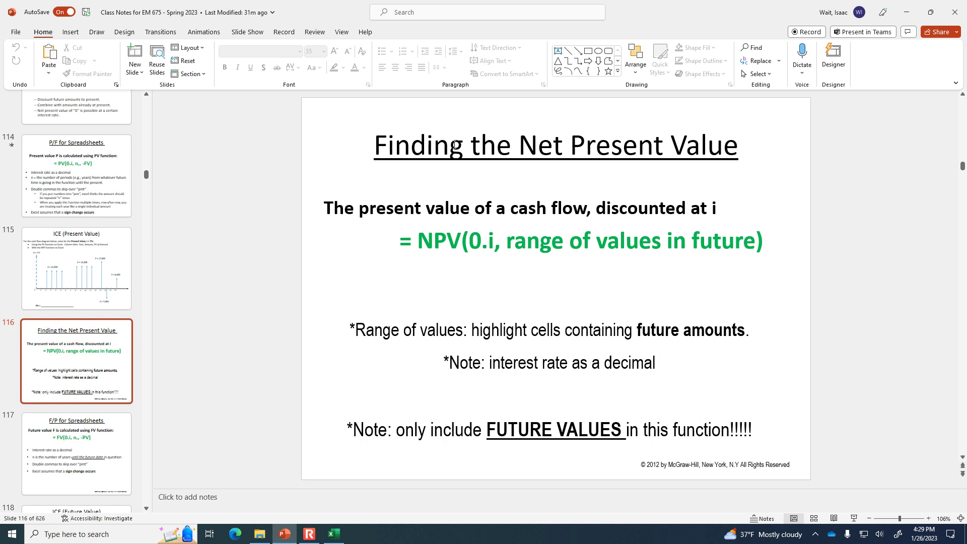
pyautogui.click(132, 427)
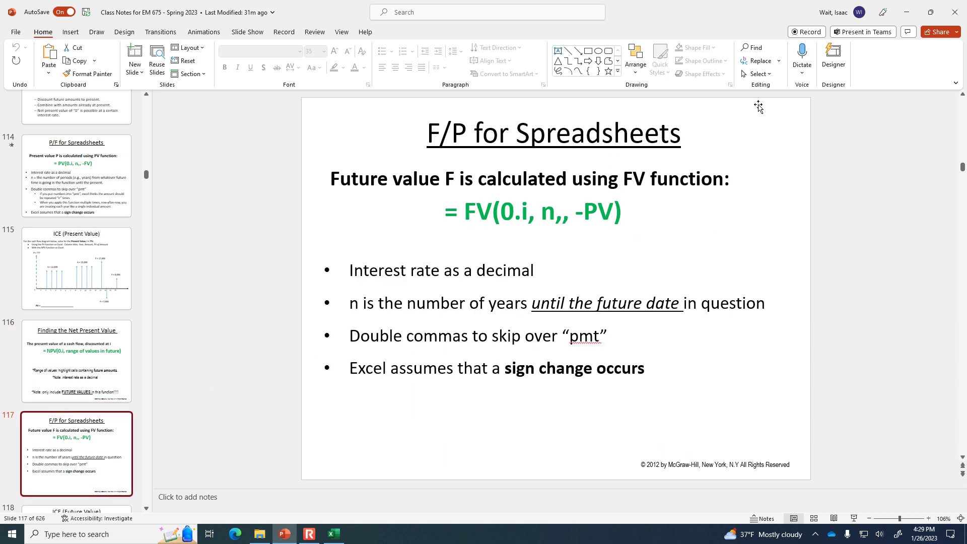
pyautogui.moveTo(470, 210); pyautogui.dragTo(486, 214)
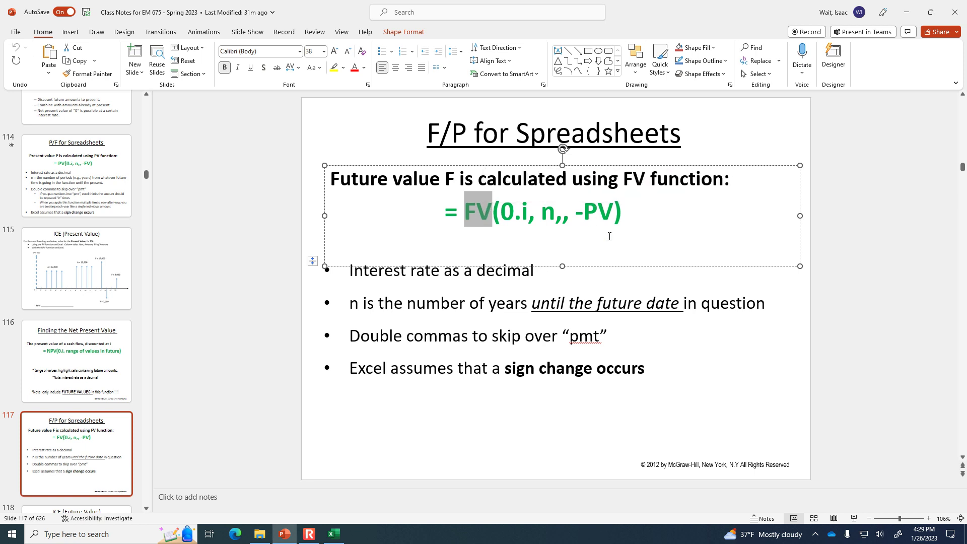
pyautogui.click(868, 316)
pyautogui.click(854, 519)
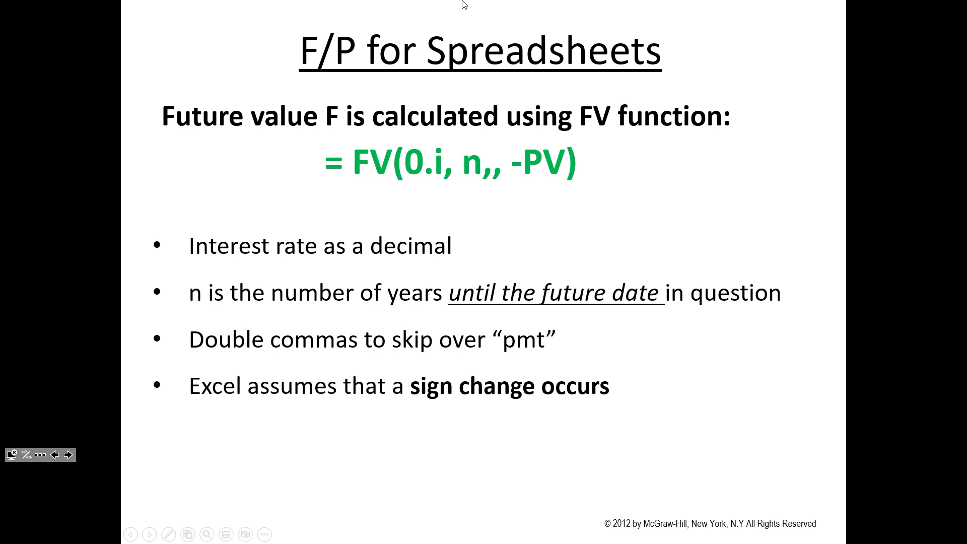
pyautogui.press('Escape')
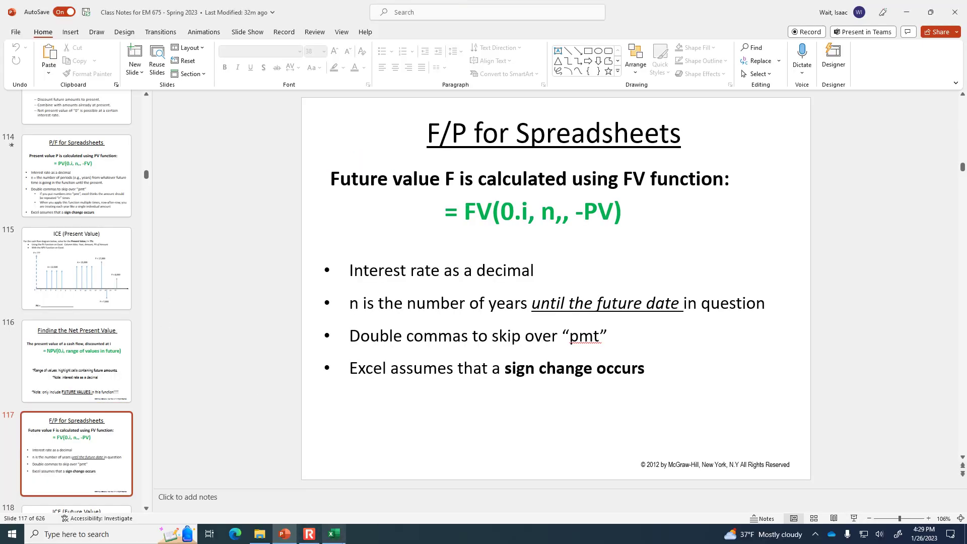
pyautogui.click(341, 538)
pyautogui.click(56, 187)
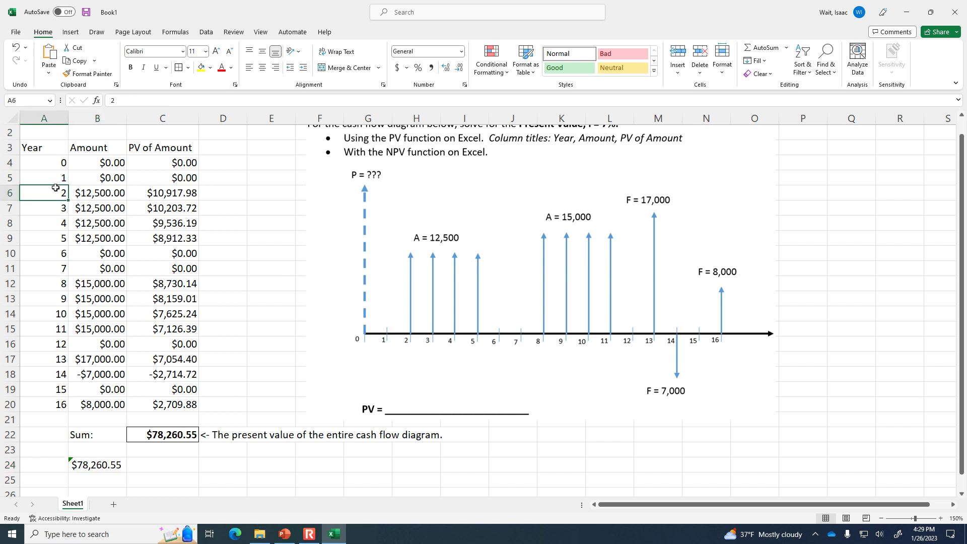
pyautogui.click(44, 210)
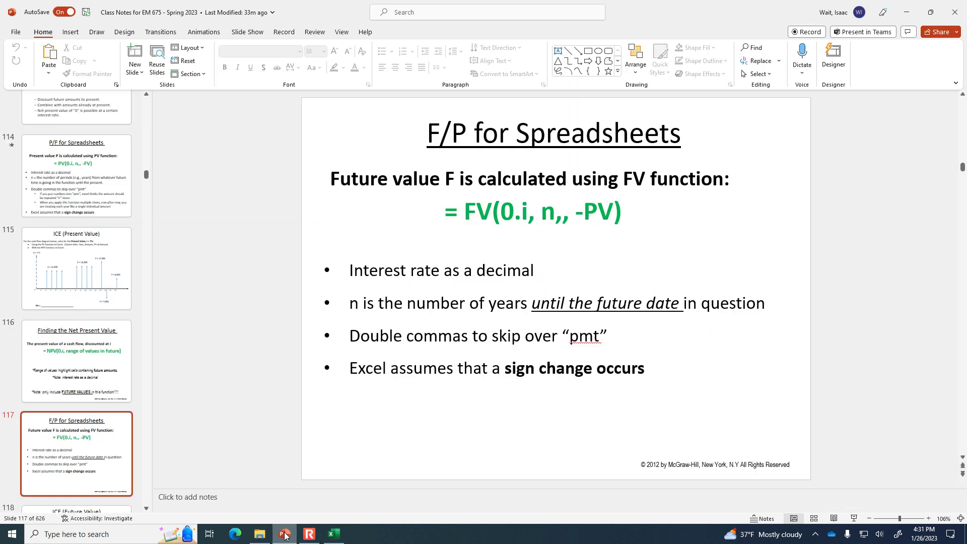
# Highlight the phrase 'a sign change occurs' on the F/P for Spreadsheets slide.
pyautogui.click(284, 534)
pyautogui.click(513, 370)
pyautogui.moveTo(496, 370); pyautogui.dragTo(644, 370)
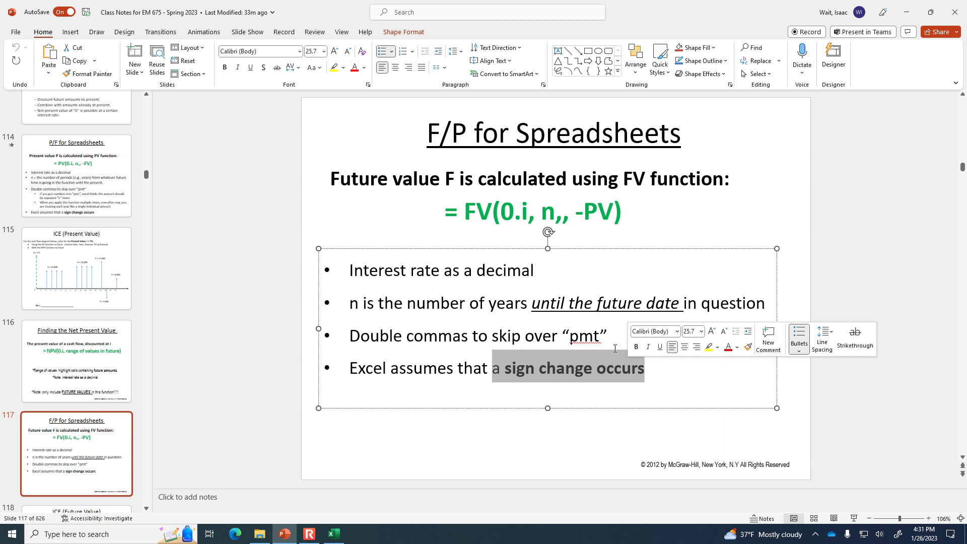
# Advance the slide show to the ICE (Future Value) slide and take its cash-flow diagram.
pyautogui.click(853, 519)
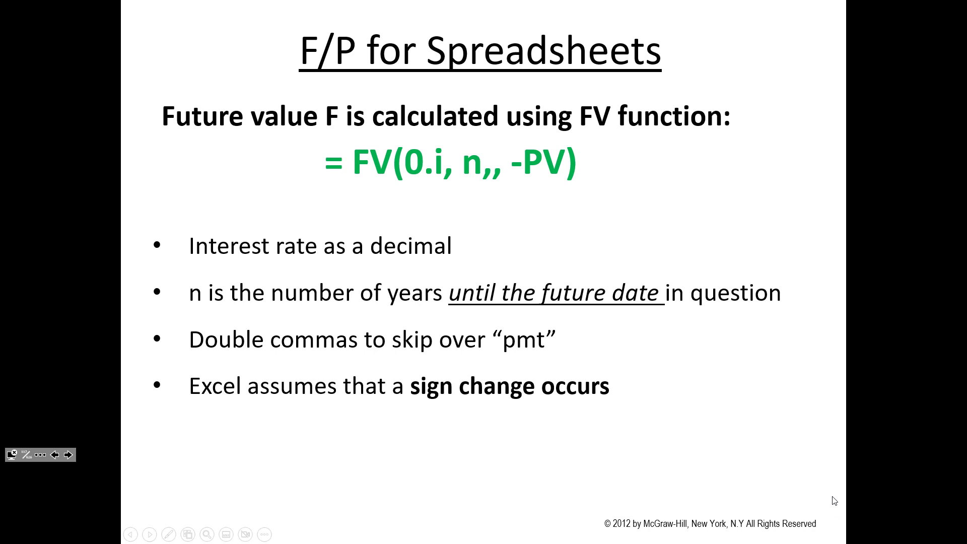
pyautogui.click(531, 339)
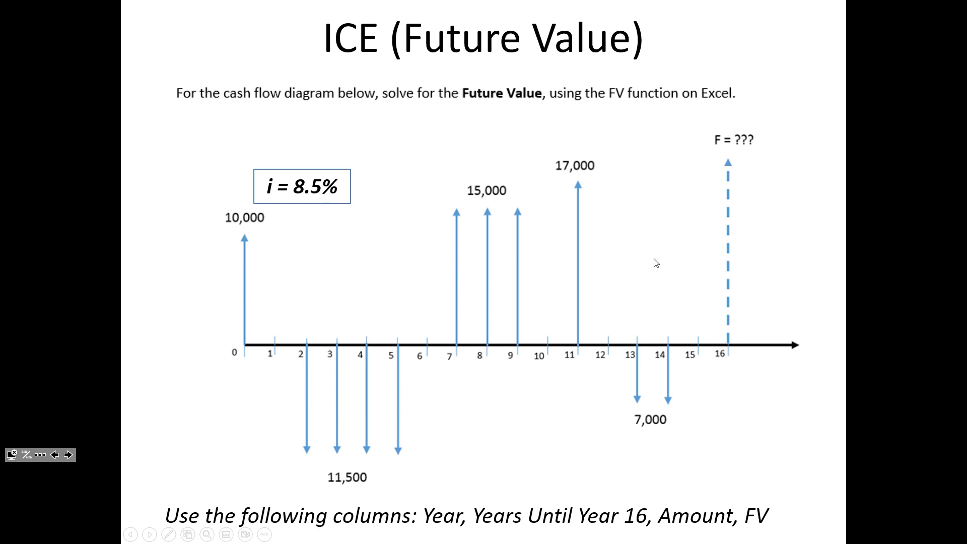
pyautogui.press('Escape')
pyautogui.click(640, 272)
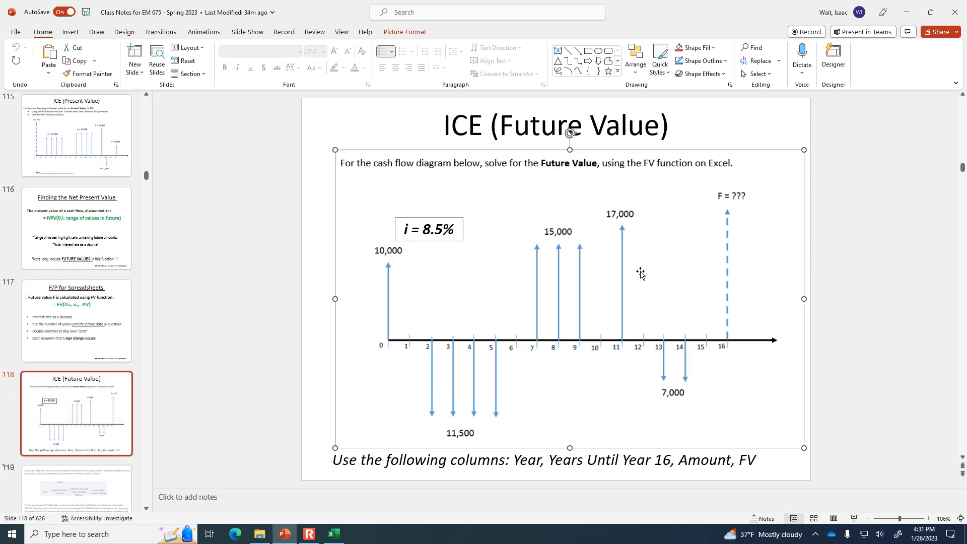
pyautogui.click(333, 534)
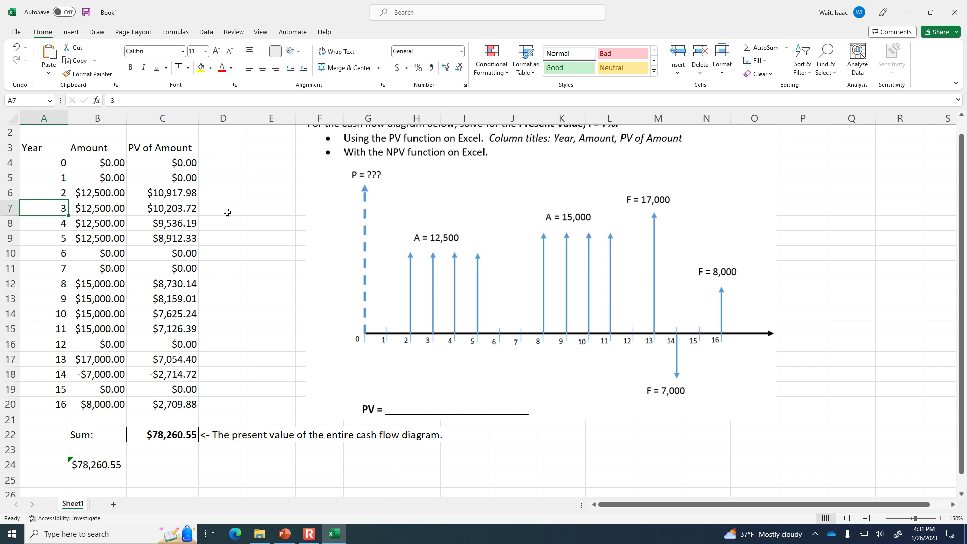
# Add a sheet, name the sheets P1 and P2, and paste the diagram at H4 on P2.
pyautogui.click(114, 506)
pyautogui.click(72, 504)
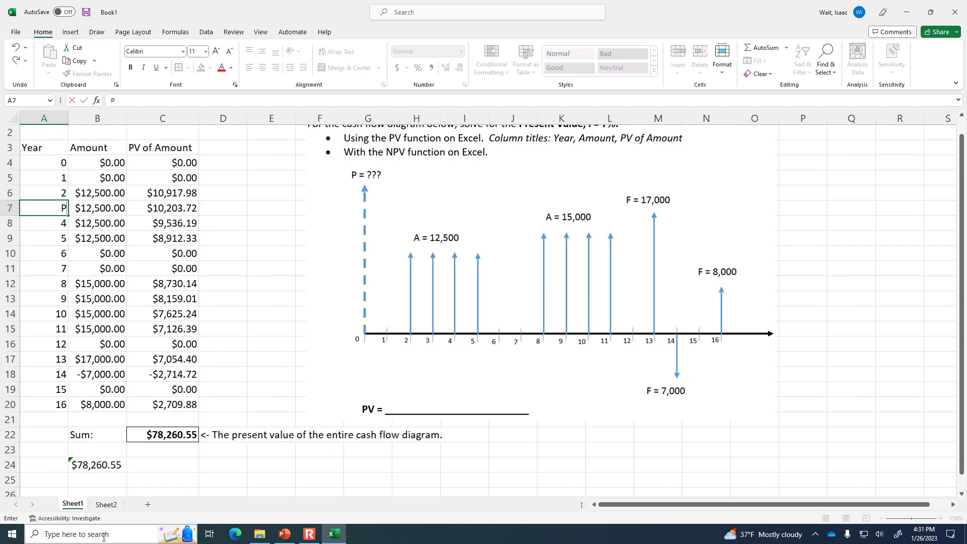
pyautogui.doubleClick(73, 504)
pyautogui.write('P1')
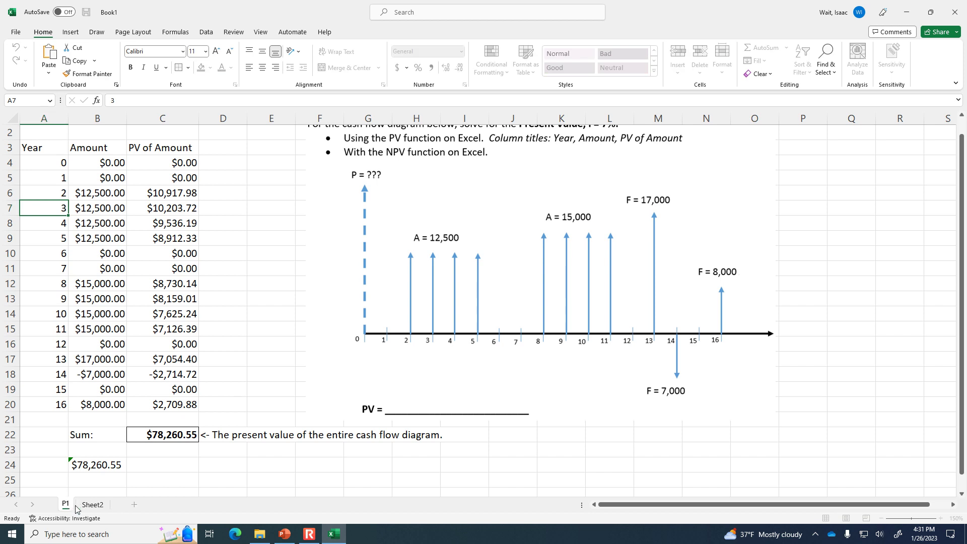
pyautogui.click(82, 505)
pyautogui.write('P2')
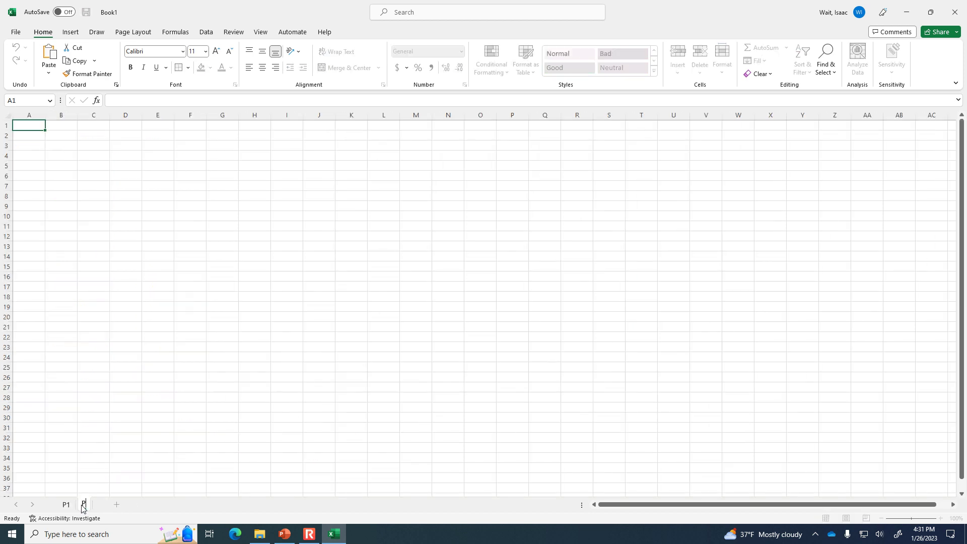
pyautogui.click(267, 154)
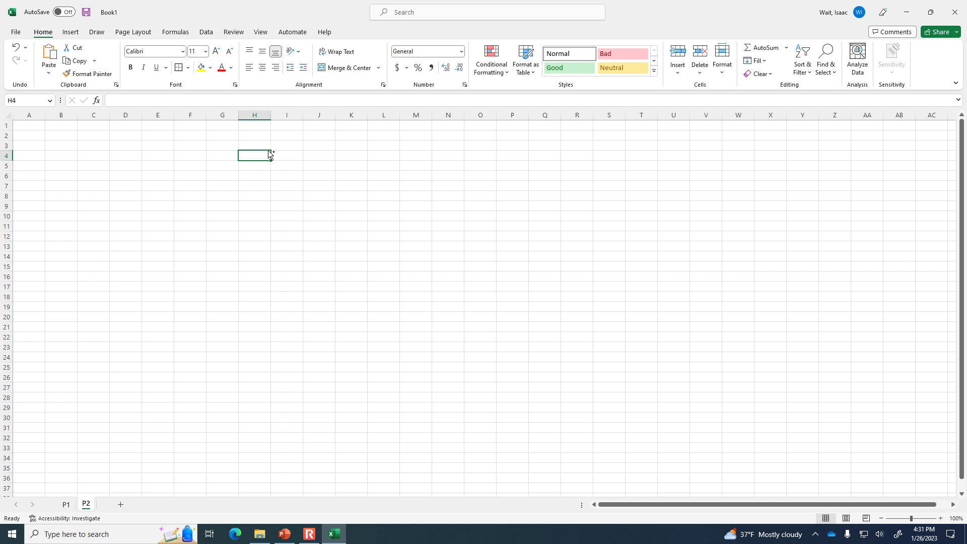
pyautogui.hotkey('ctrl', 'v')
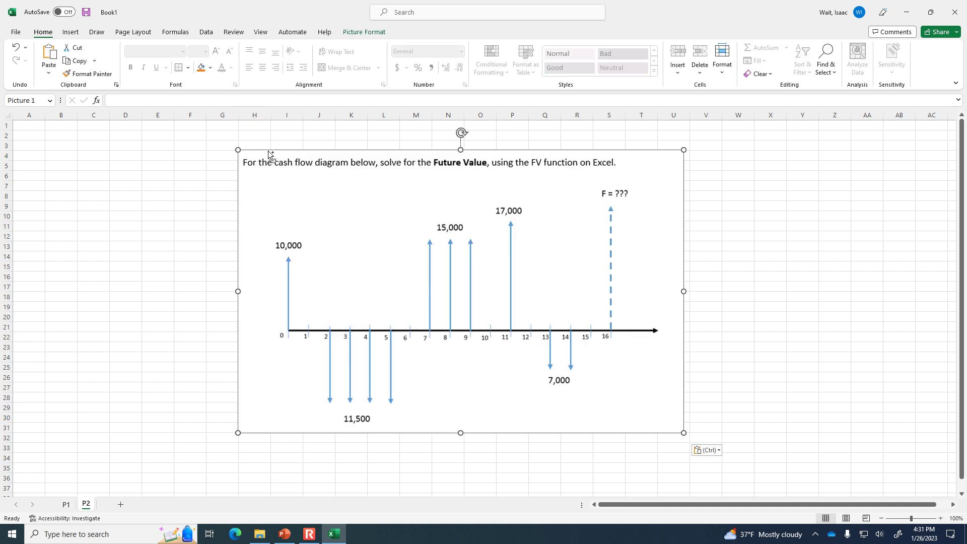
# Return from the PowerPoint notes to Excel and move the cash-flow diagram up and right.
pyautogui.click(285, 535)
pyautogui.click(285, 537)
pyautogui.moveTo(329, 357); pyautogui.dragTo(338, 330)
# Enter the i= label in A1 with the interest rate 0.085 beside it.
pyautogui.click(29, 126)
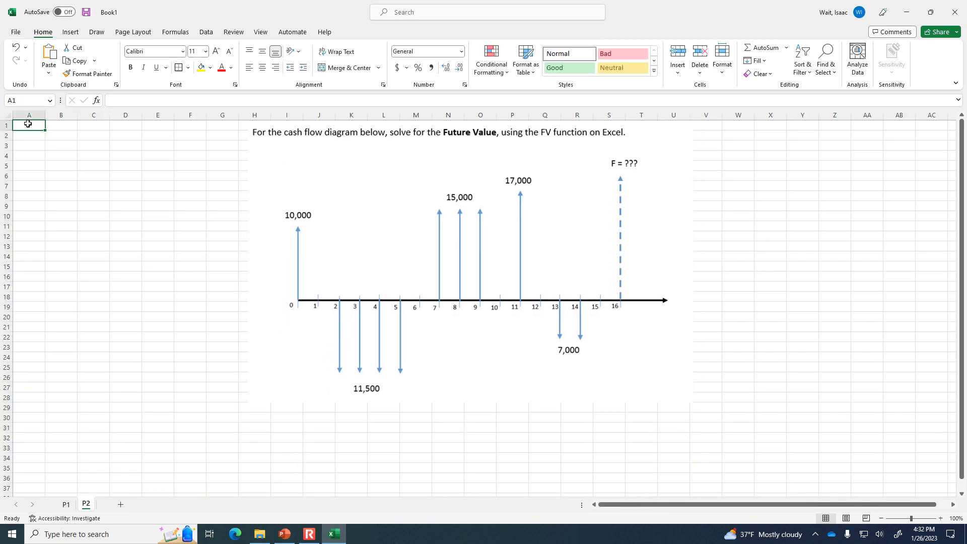
pyautogui.write('i=')
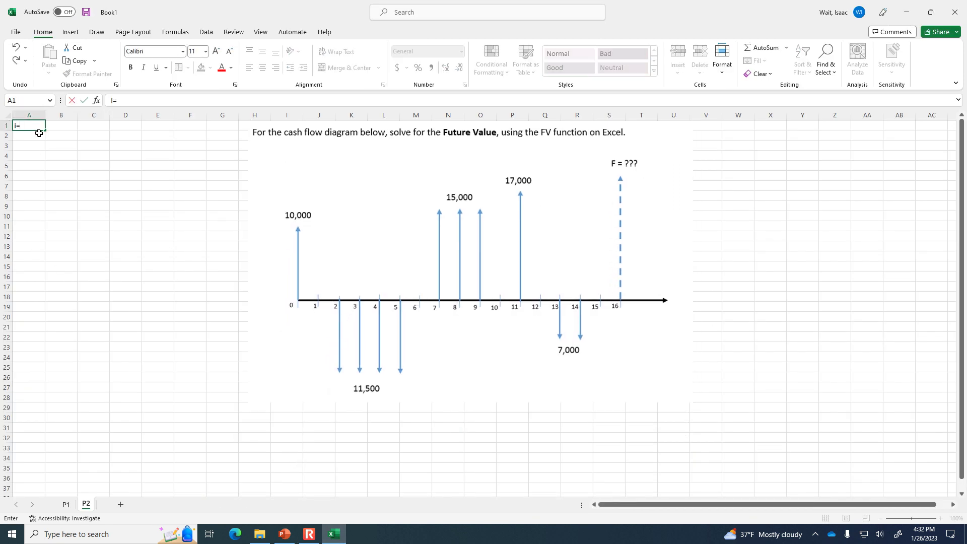
pyautogui.press('Tab')
pyautogui.write('.')
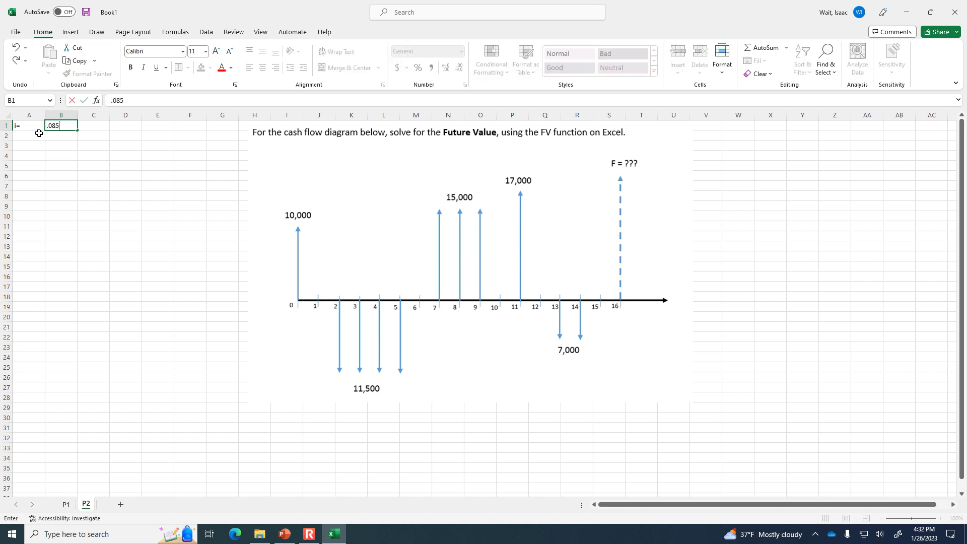
pyautogui.press('Return')
pyautogui.press('Return')
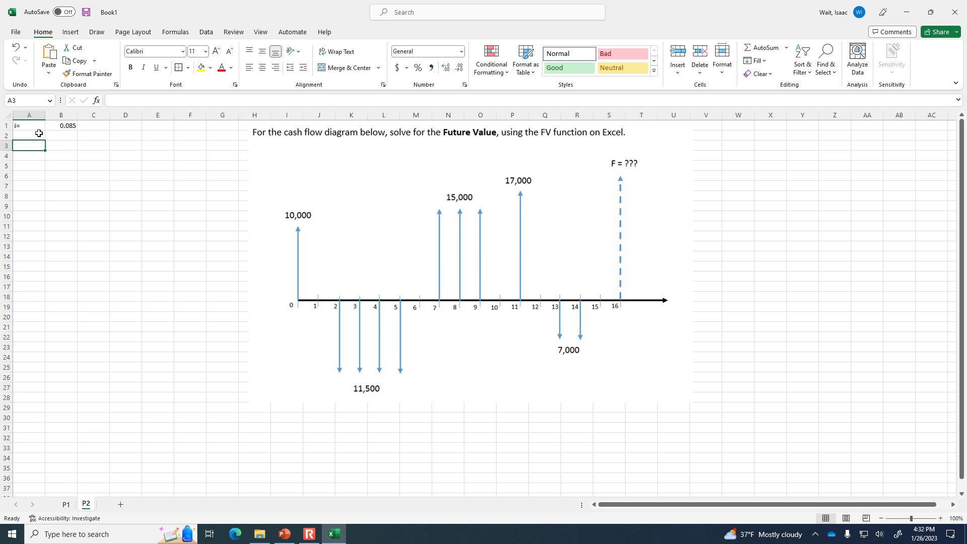
# Head row 3 with Year, Amount and FV of Amount, autofitting column C.
pyautogui.write('Year')
pyautogui.press('Tab')
pyautogui.write('Amount')
pyautogui.press('Tab')
pyautogui.write('FV of Amount')
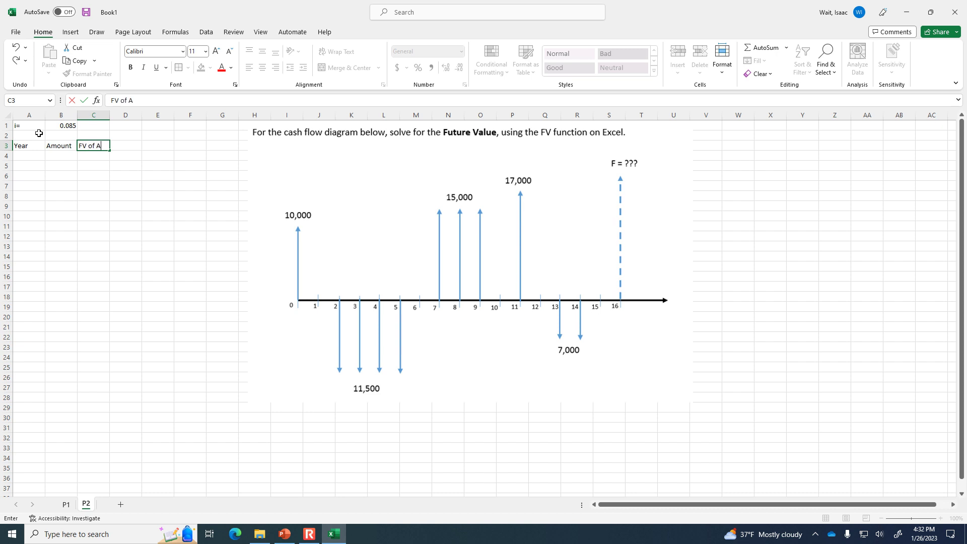
pyautogui.press('Return')
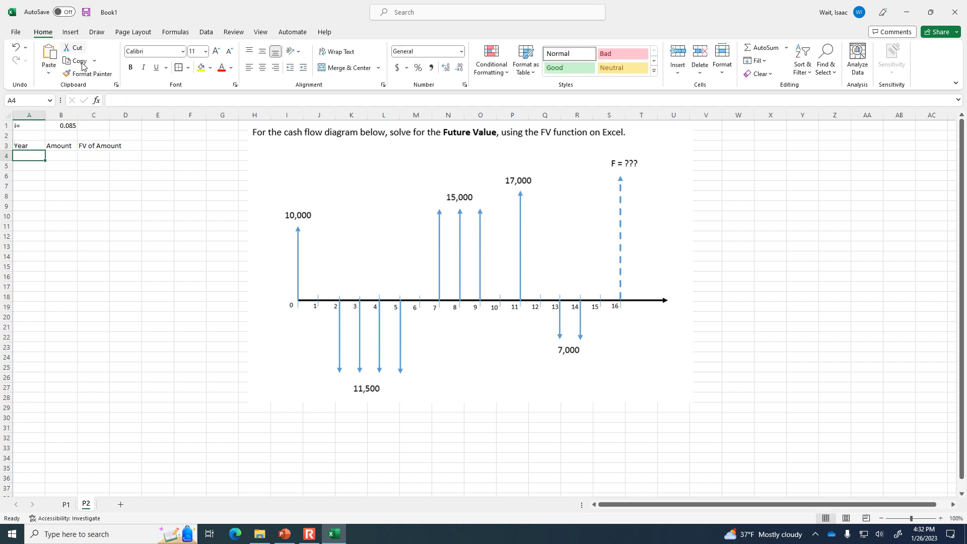
pyautogui.doubleClick(111, 115)
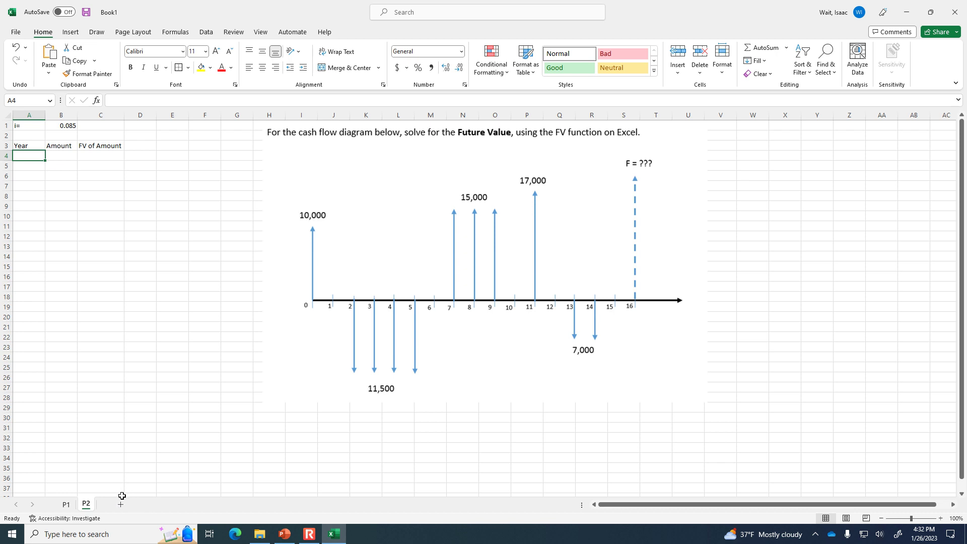
# Zoom in, then shift the cash-flow diagram left and shrink it.
pyautogui.click(940, 518)
pyautogui.click(940, 518)
pyautogui.moveTo(522, 309); pyautogui.dragTo(387, 304)
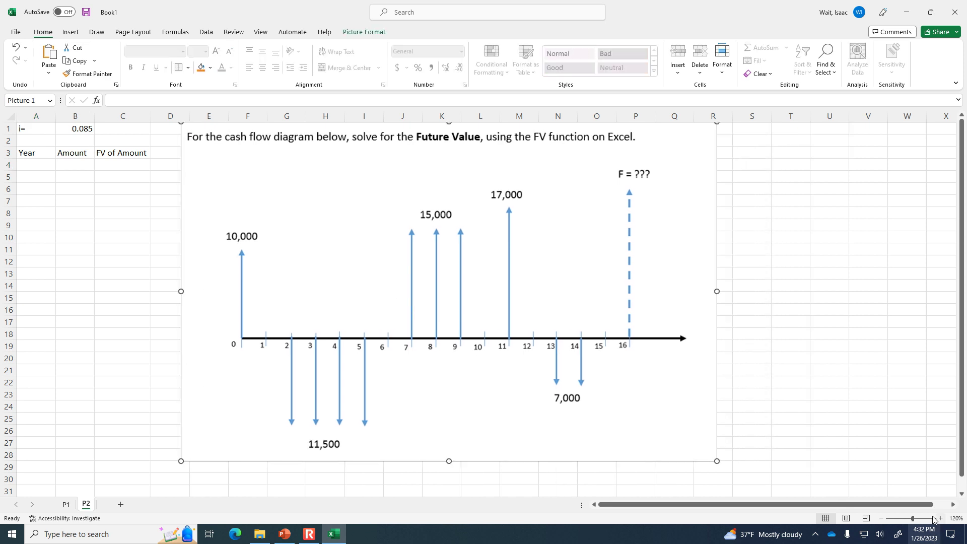
pyautogui.moveTo(716, 459); pyautogui.dragTo(638, 411)
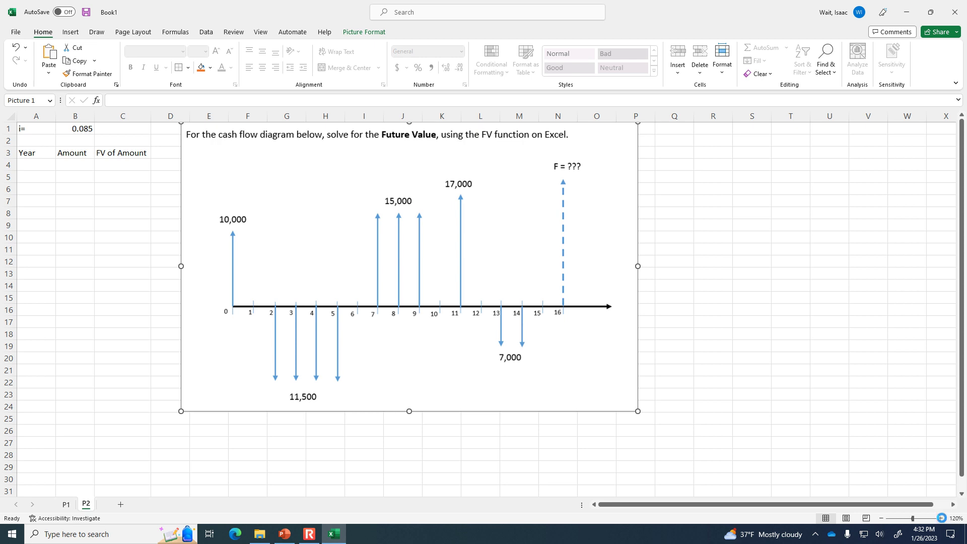
pyautogui.click(940, 518)
pyautogui.click(940, 517)
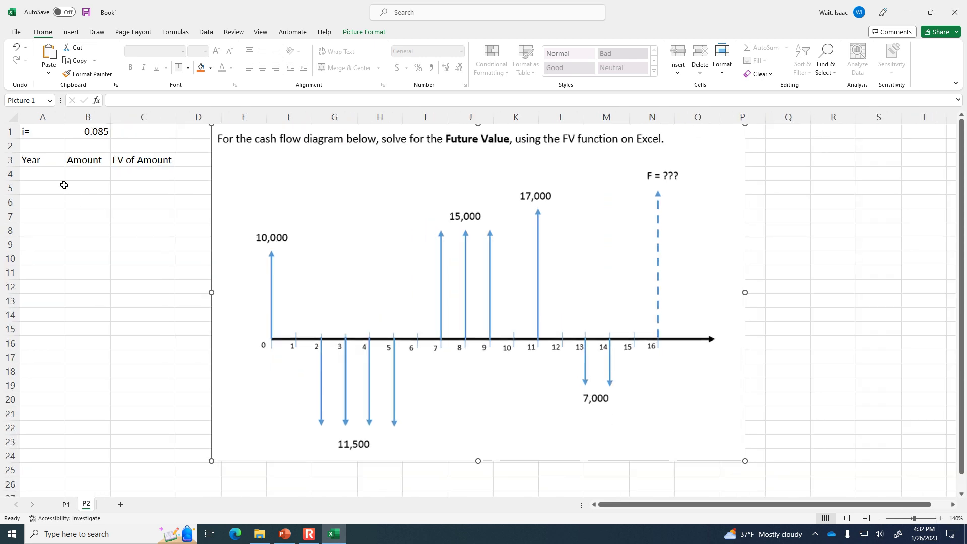
pyautogui.click(50, 175)
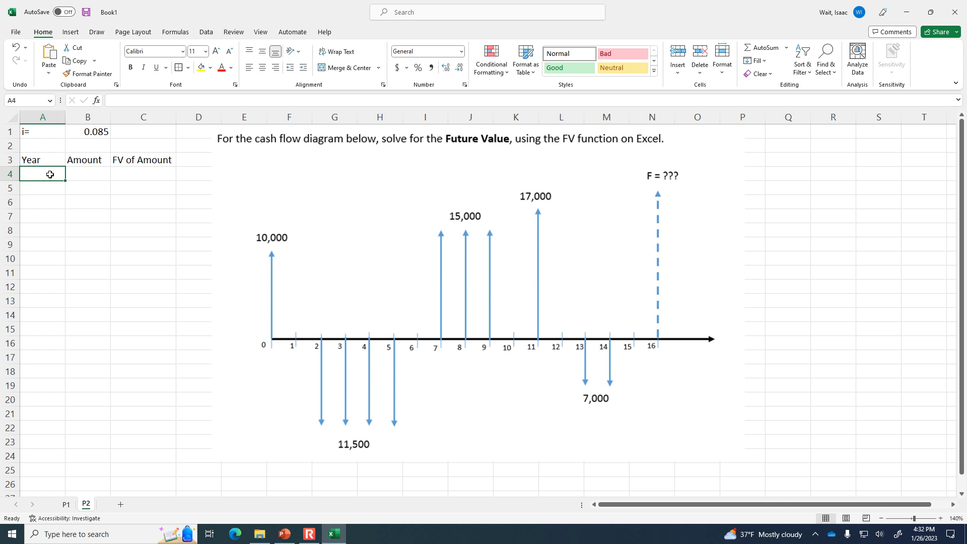
# Number the years 0 through 16 down A4:A20 using the fill handle.
pyautogui.write('0')
pyautogui.press('Return')
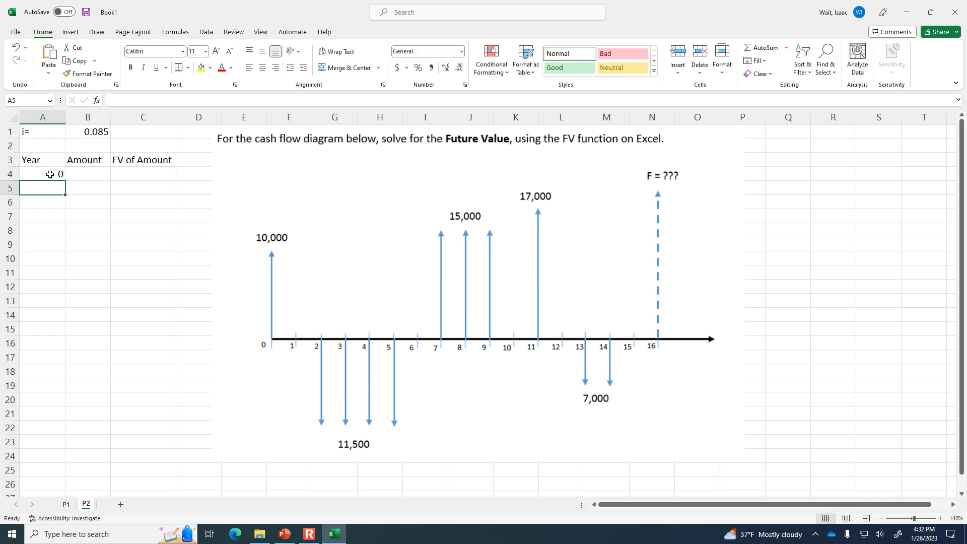
pyautogui.write('1')
pyautogui.click(49, 179)
pyautogui.moveTo(49, 179)
pyautogui.mouseDown()
pyautogui.moveTo(67, 214)
pyautogui.moveTo(69, 414)
pyautogui.moveTo(67, 405)
pyautogui.mouseUp()
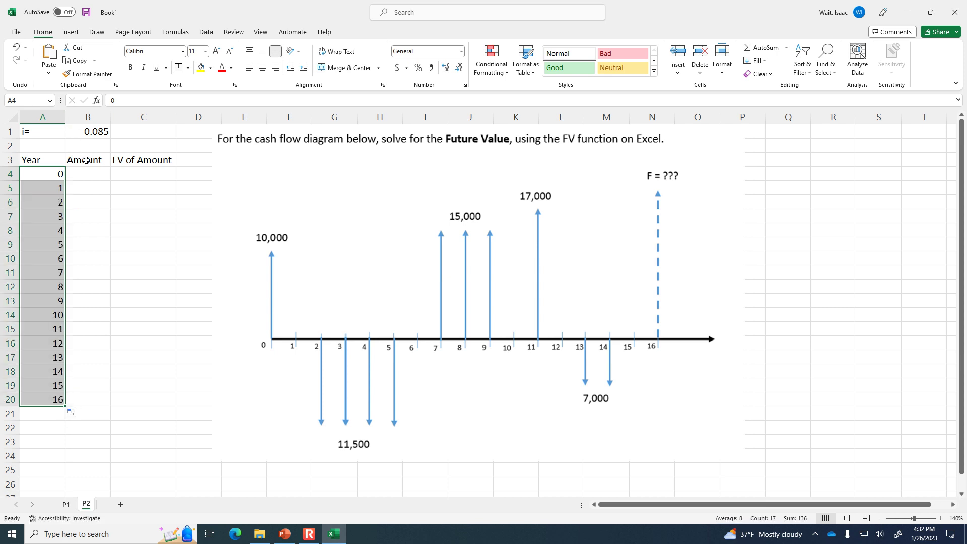
# Enter amounts 10000, 0 and -11500, copying -11500 down through year 5.
pyautogui.click(84, 177)
pyautogui.write('10000')
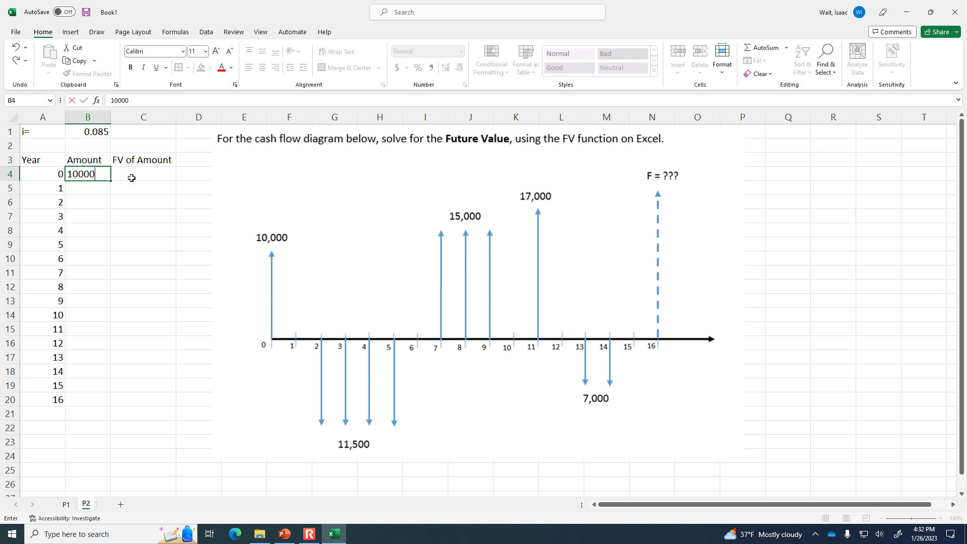
pyautogui.press('Return')
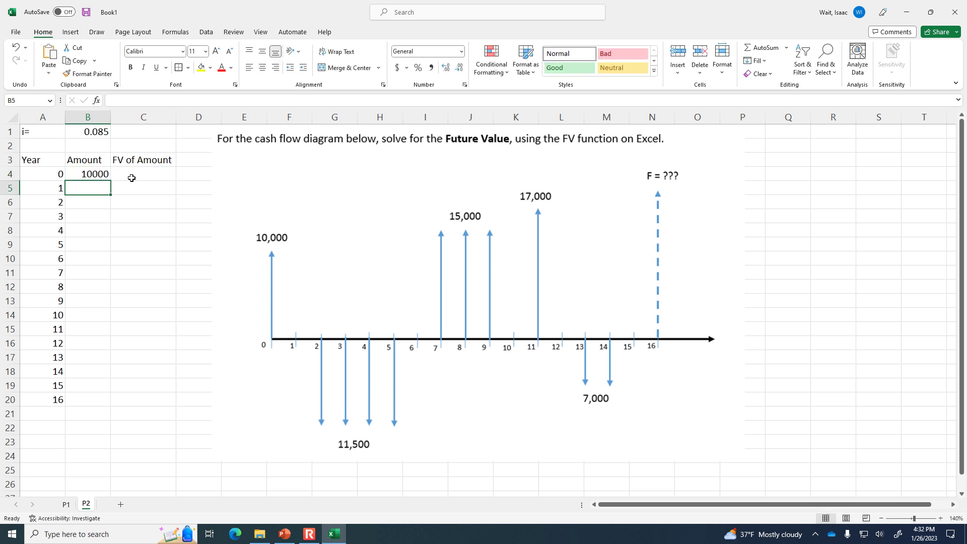
pyautogui.write('0')
pyautogui.press('Return')
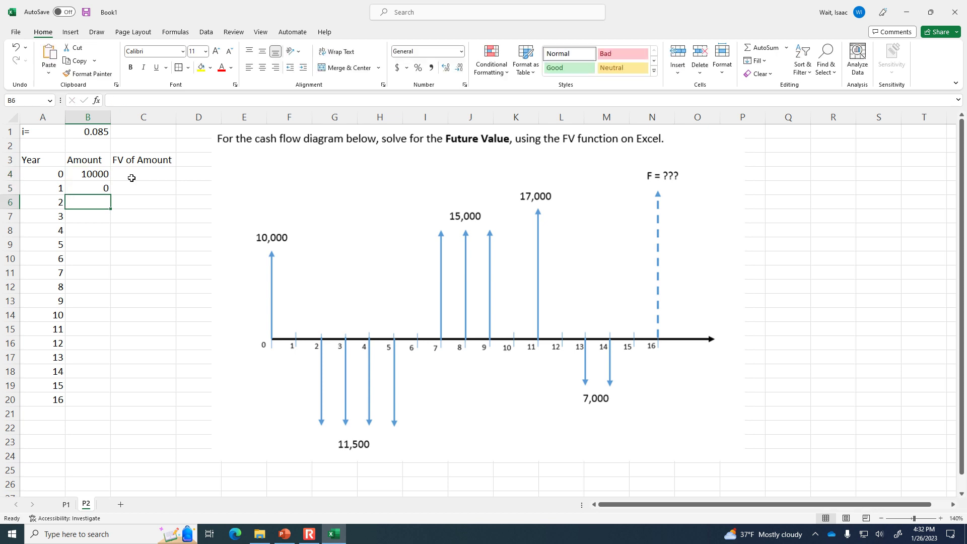
pyautogui.write('-11500')
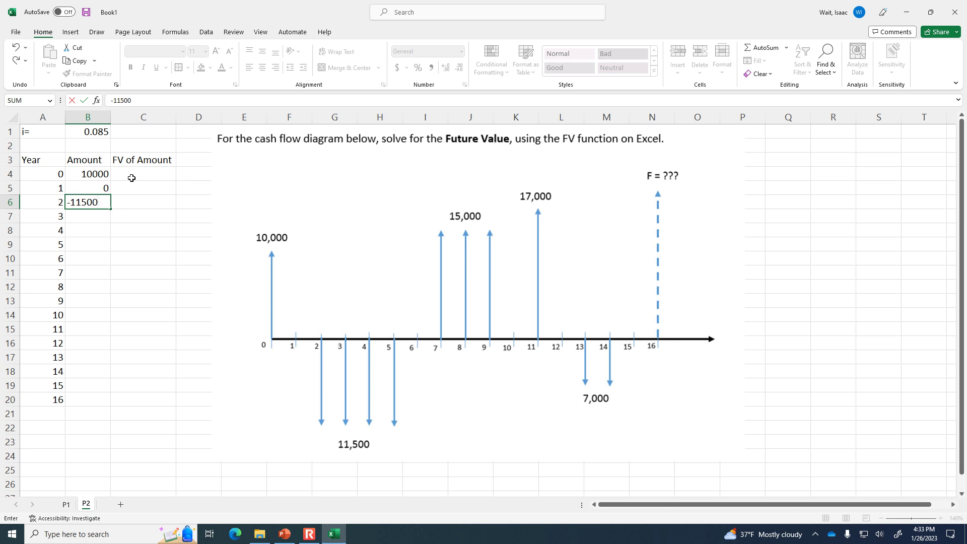
pyautogui.press('Return')
pyautogui.click(101, 202)
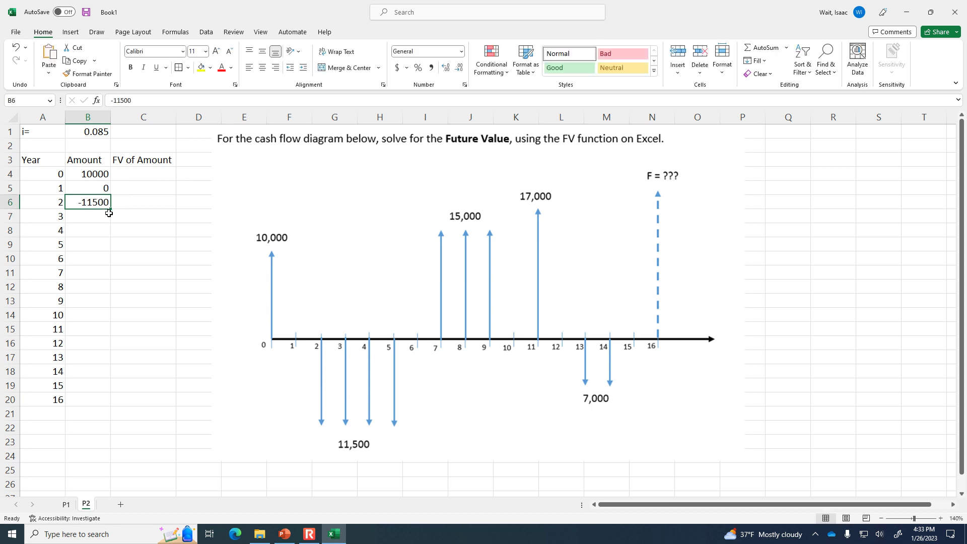
pyautogui.moveTo(110, 211); pyautogui.dragTo(112, 249)
# Enter 0 for year 6 and 15000 for year 7, copying 15000 to years 8 and 9.
pyautogui.click(99, 258)
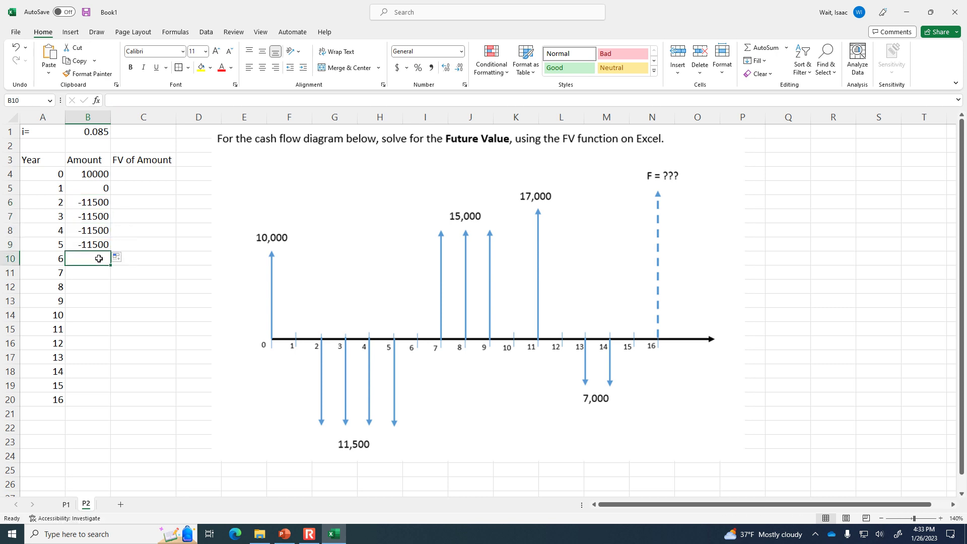
pyautogui.write('0')
pyautogui.press('Return')
pyautogui.write('15000')
pyautogui.press('Return')
pyautogui.click(103, 273)
pyautogui.moveTo(110, 279); pyautogui.dragTo(112, 305)
# Enter amounts 0, 17000, 0, -7000, -7000, 0 and 0 for years 10 to 16.
pyautogui.click(96, 314)
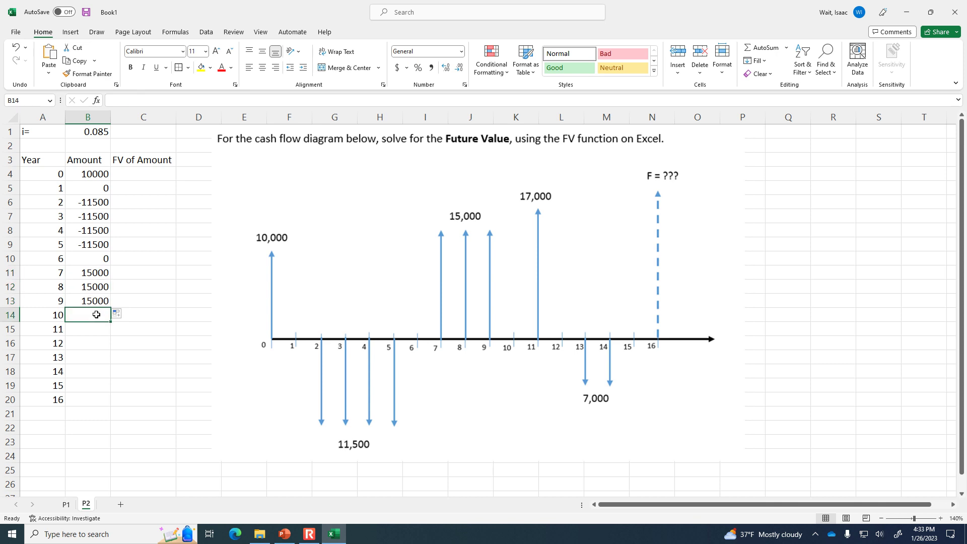
pyautogui.write('0')
pyautogui.press('Return')
pyautogui.write('17')
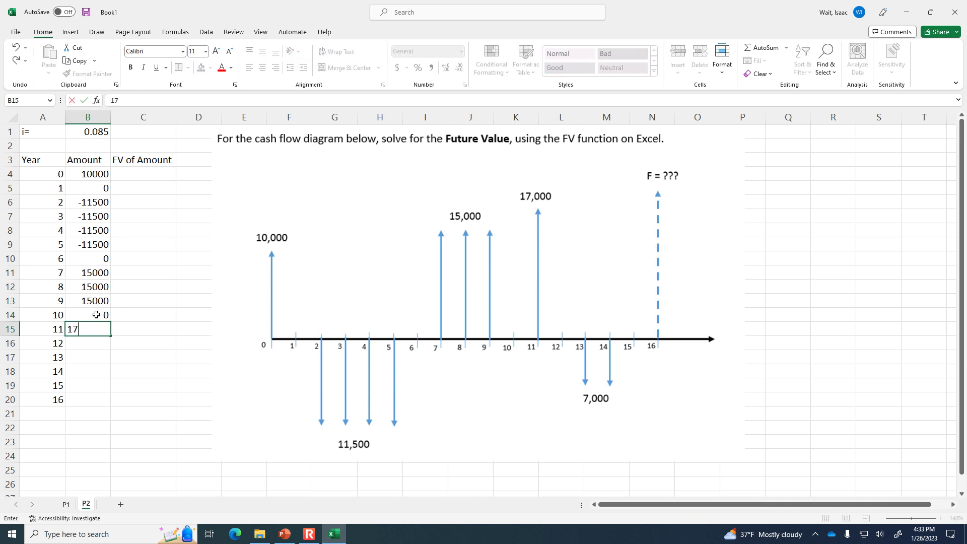
pyautogui.write('000')
pyautogui.press('Return')
pyautogui.write('00')
pyautogui.press('Return')
pyautogui.write('-7000')
pyautogui.press('Return')
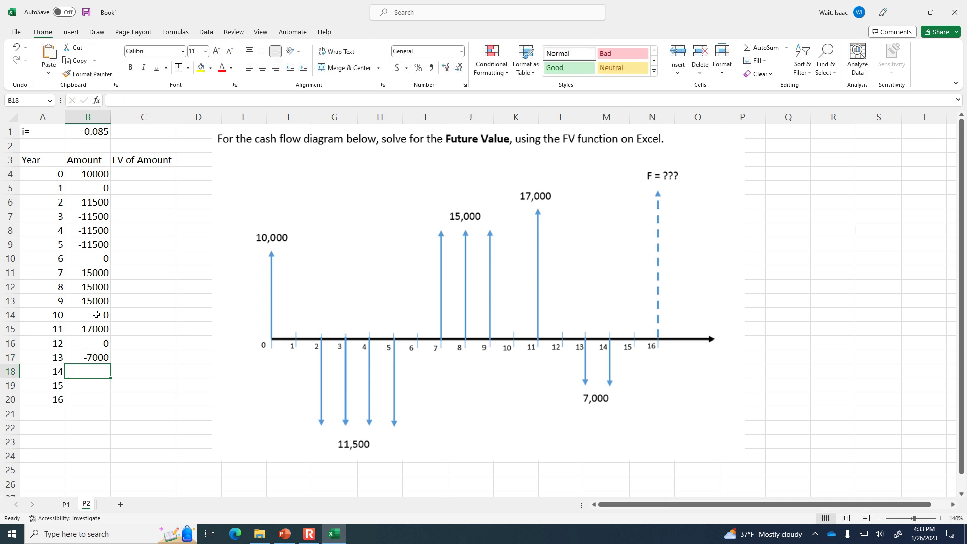
pyautogui.write('-7000')
pyautogui.press('Return')
pyautogui.write('0')
pyautogui.press('Return')
pyautogui.write('0')
pyautogui.press('Return')
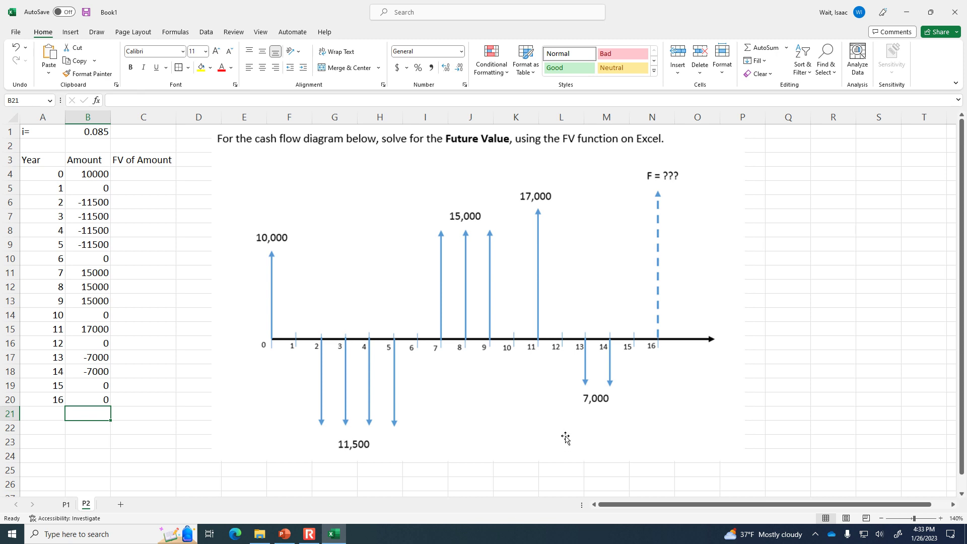
# Type Sum: in B22 and put an outside border around C22.
pyautogui.click(87, 425)
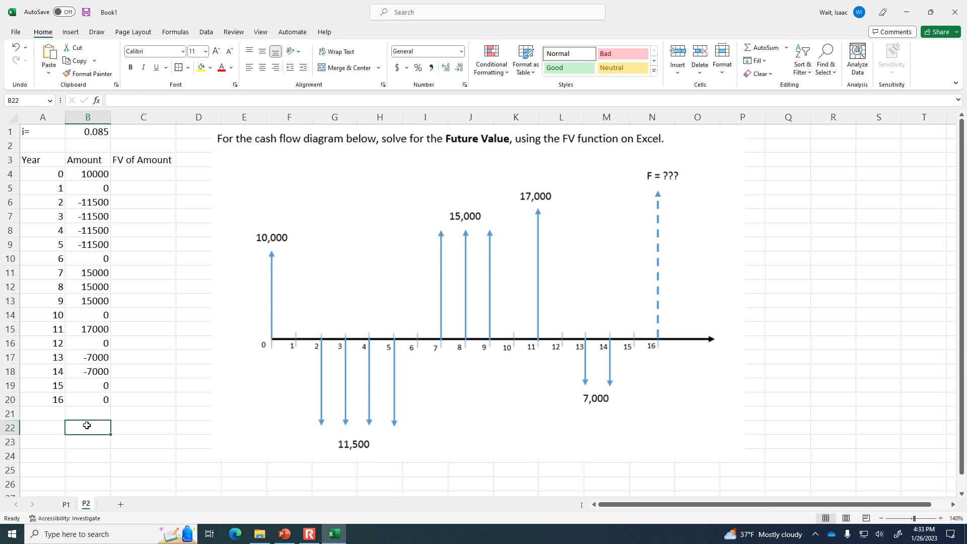
pyautogui.write('Sum:')
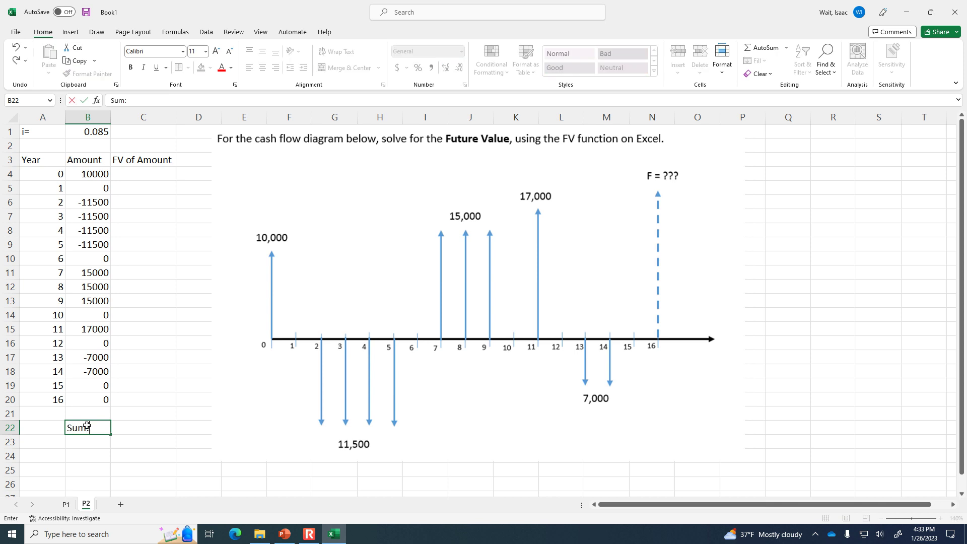
pyautogui.press('Tab')
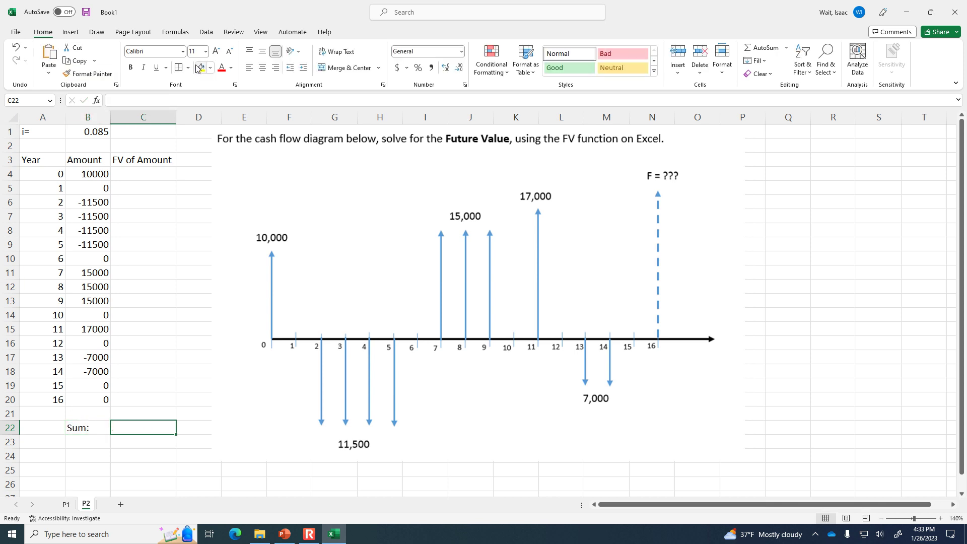
pyautogui.click(179, 68)
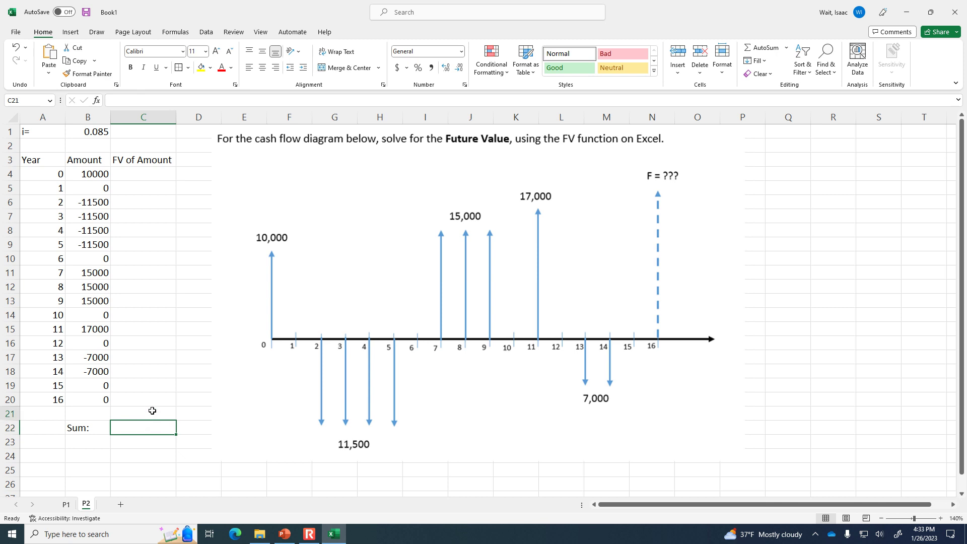
pyautogui.click(144, 440)
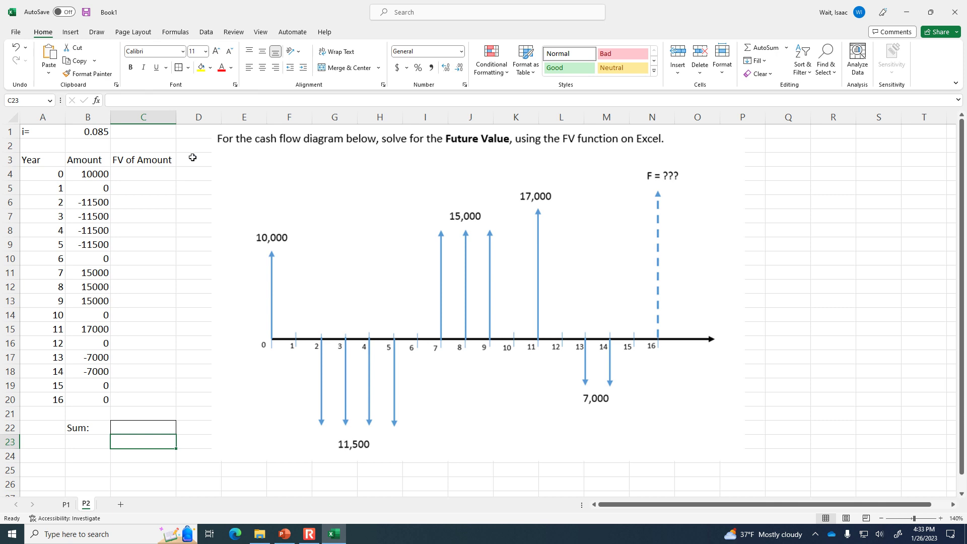
# Insert a column before Amount headed 'Yrs until Yr 16' and autofit its width.
pyautogui.click(89, 117)
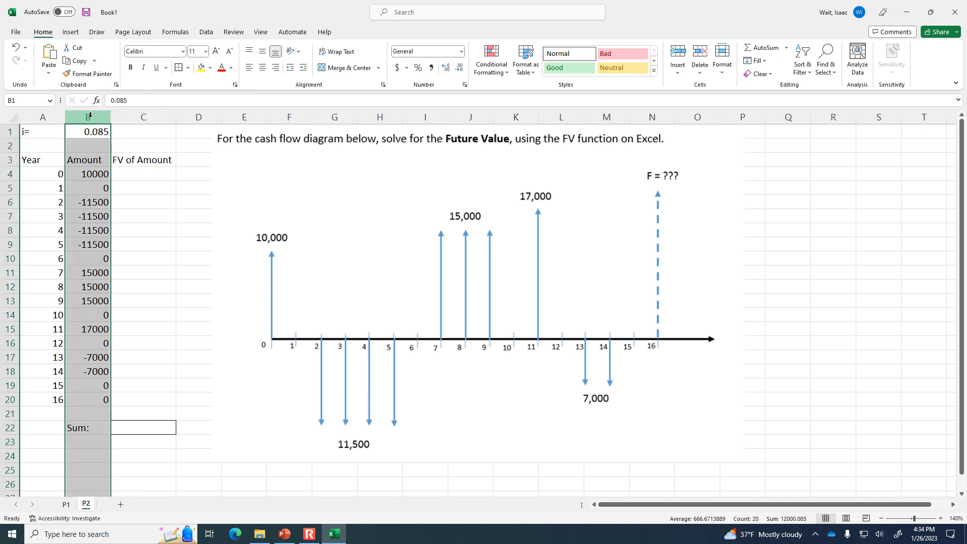
pyautogui.rightClick(90, 116)
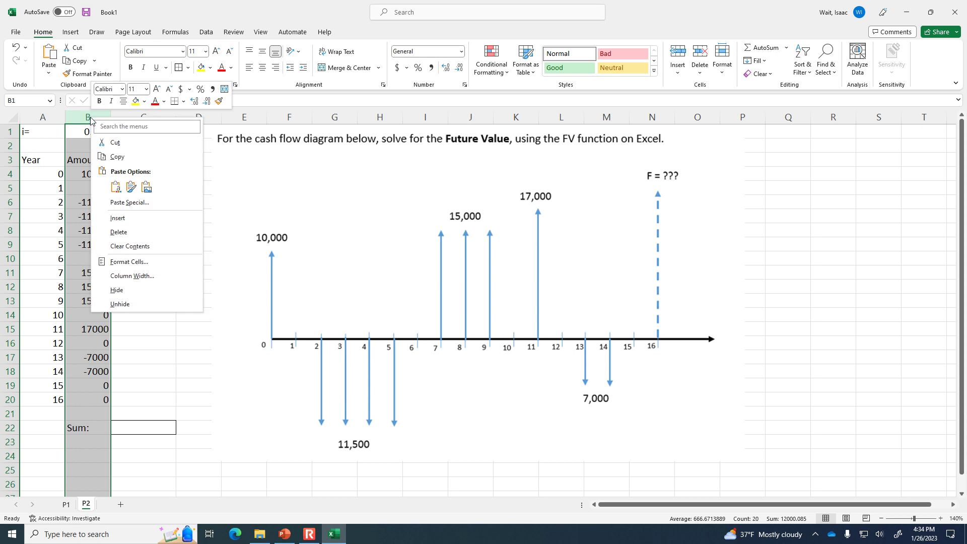
pyautogui.click(129, 218)
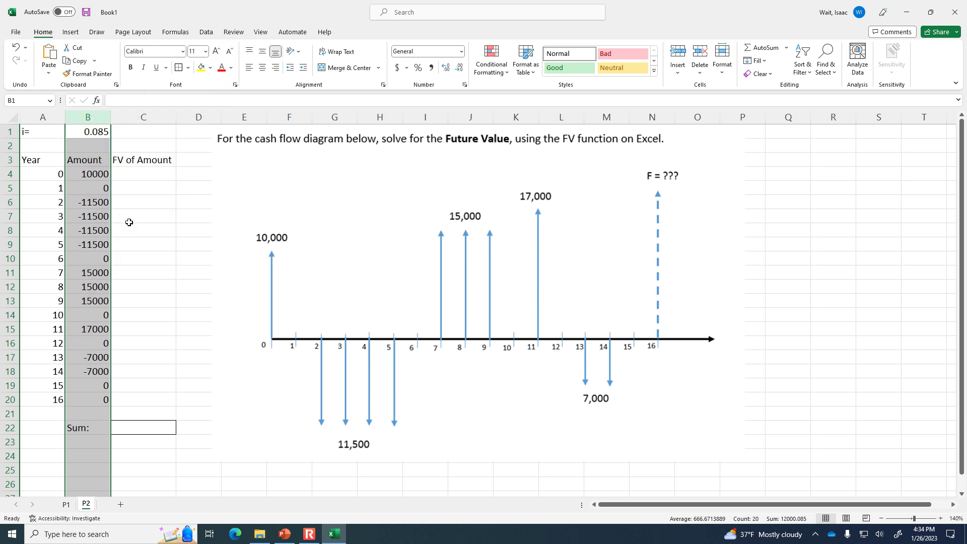
pyautogui.click(198, 222)
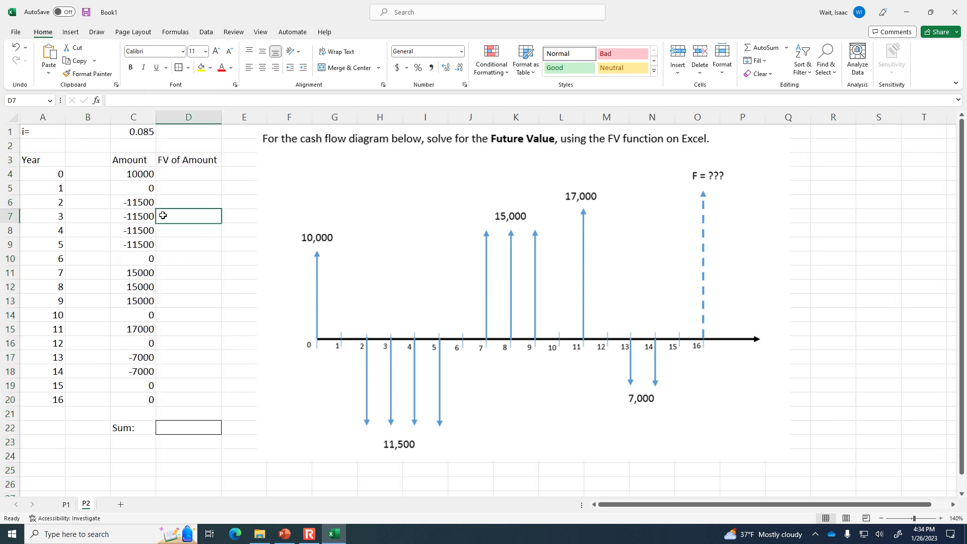
pyautogui.click(86, 160)
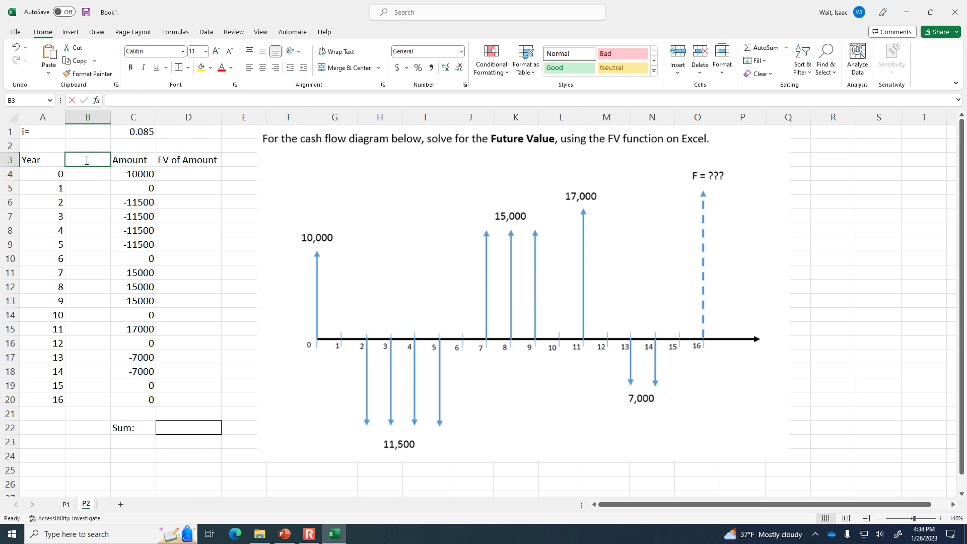
pyautogui.write('Yrs u')
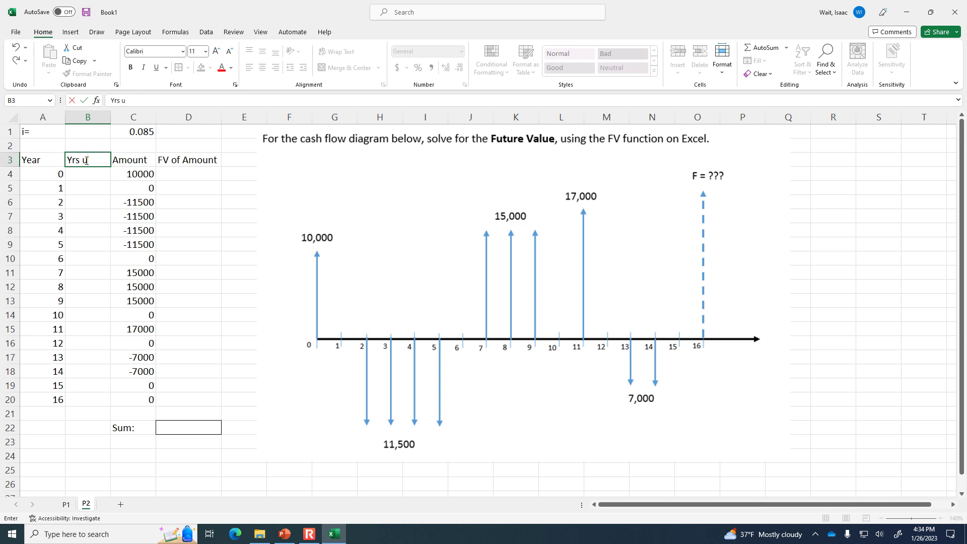
pyautogui.write('ntil Yr 16')
pyautogui.press('Return')
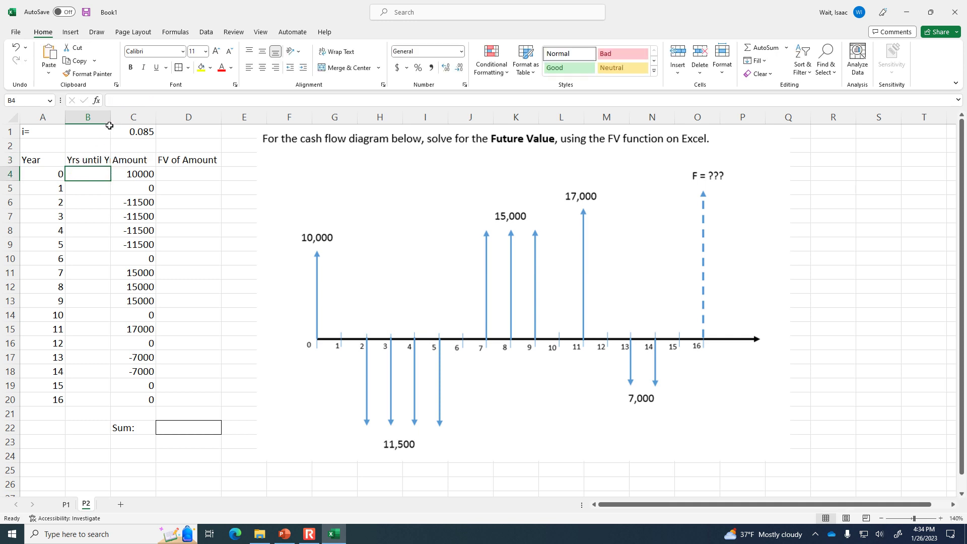
pyautogui.doubleClick(111, 116)
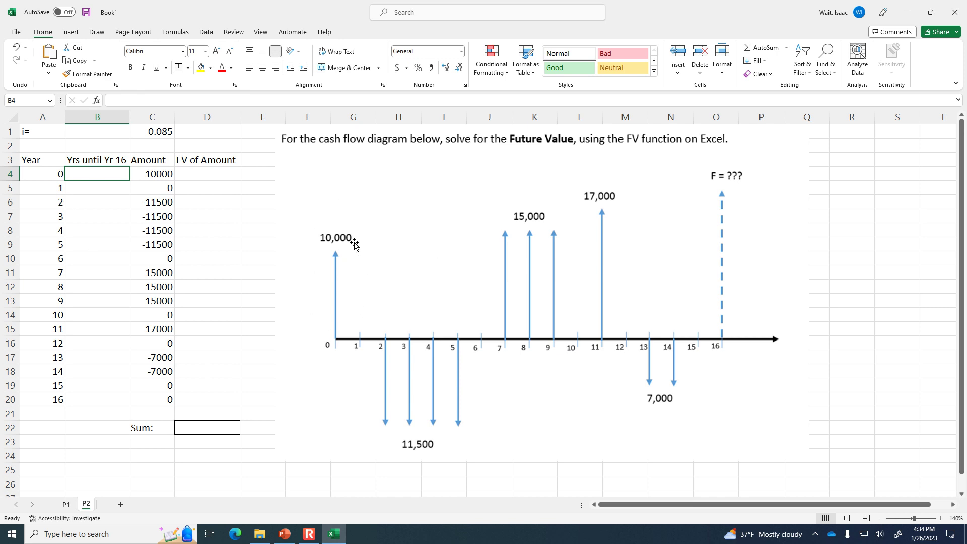
# Enter the formula =16-A4 in B4.
pyautogui.click(42, 173)
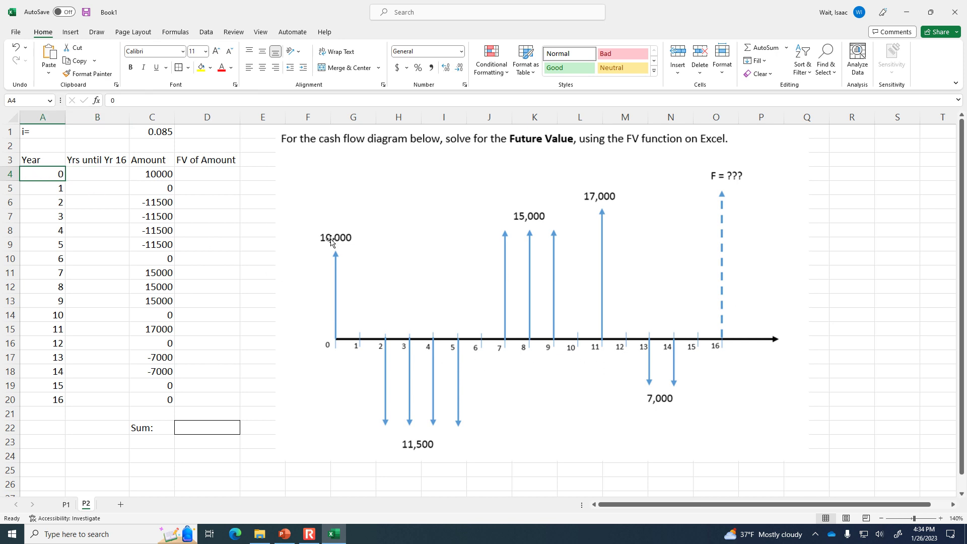
pyautogui.click(101, 176)
pyautogui.click(104, 160)
pyautogui.click(103, 174)
pyautogui.click(104, 160)
pyautogui.click(104, 172)
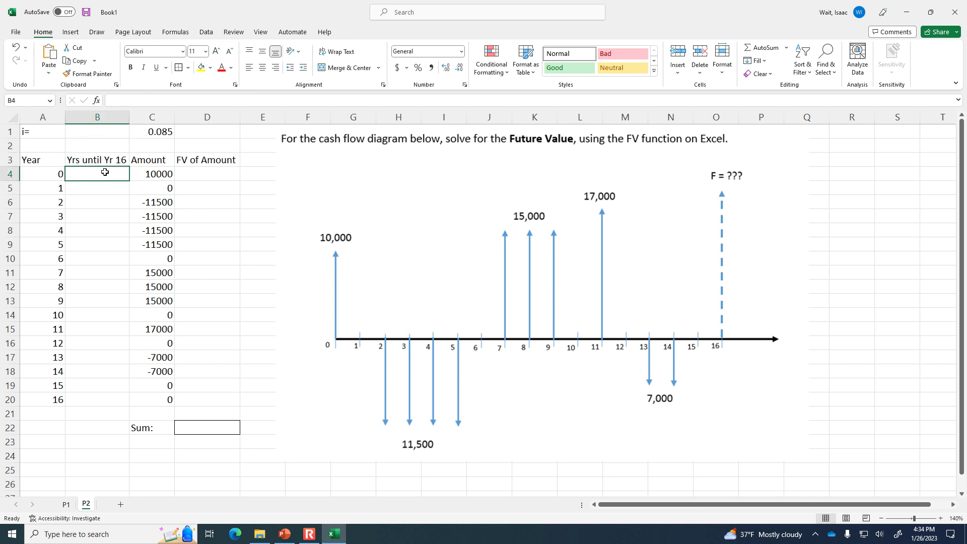
pyautogui.write('=')
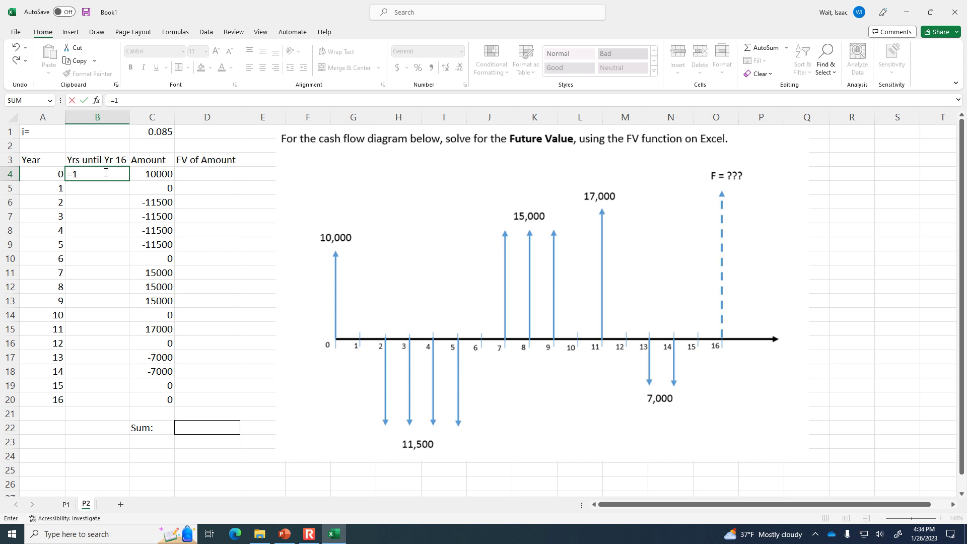
pyautogui.write('16-')
pyautogui.click(35, 175)
pyautogui.press('Return')
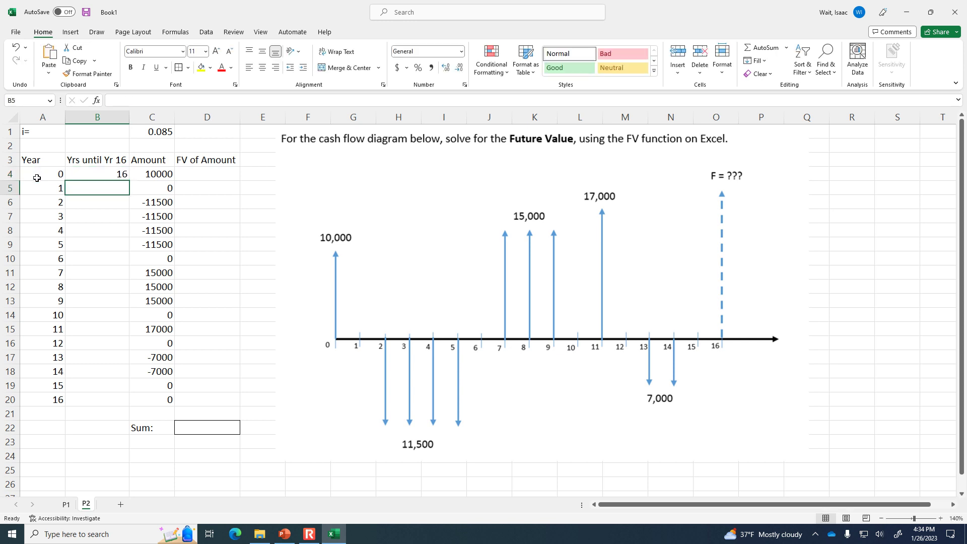
# Fill B4's formula down to B20 and check the copied values count down to 0.
pyautogui.click(116, 176)
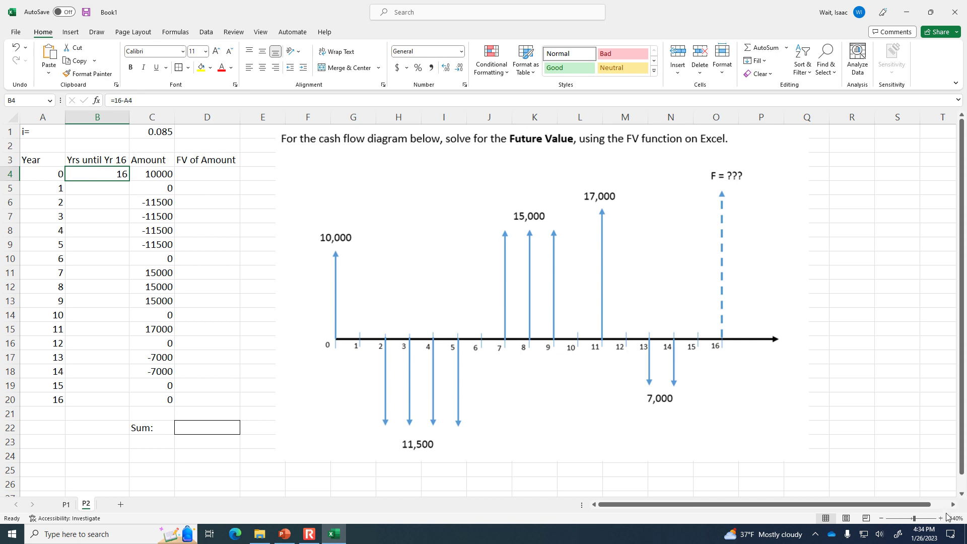
pyautogui.click(940, 519)
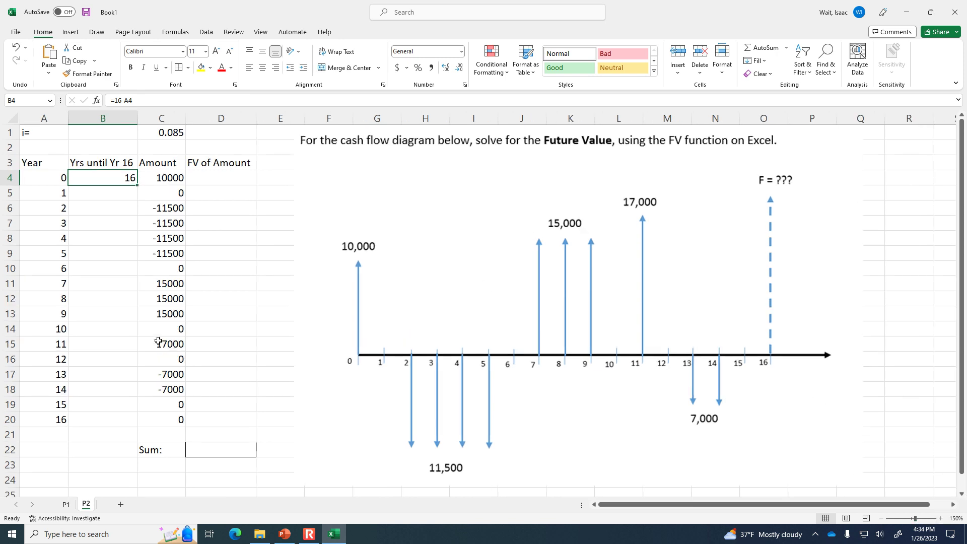
pyautogui.moveTo(137, 185); pyautogui.dragTo(134, 424)
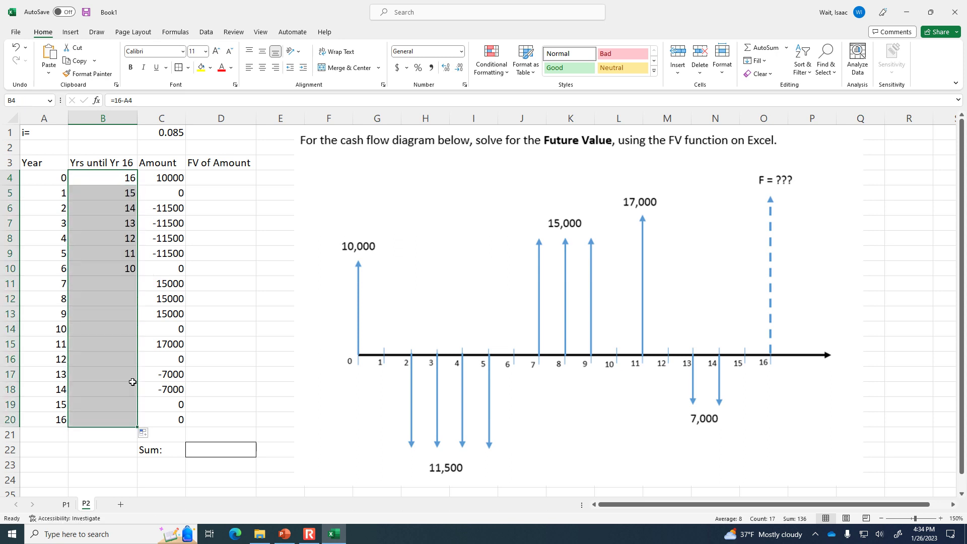
pyautogui.click(122, 113)
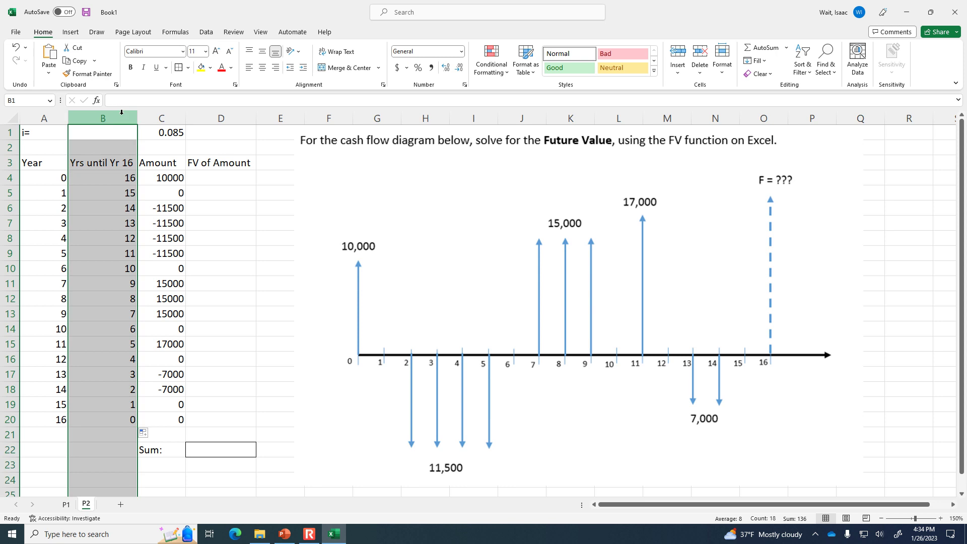
pyautogui.click(106, 204)
pyautogui.moveTo(114, 174); pyautogui.dragTo(114, 200)
pyautogui.click(114, 203)
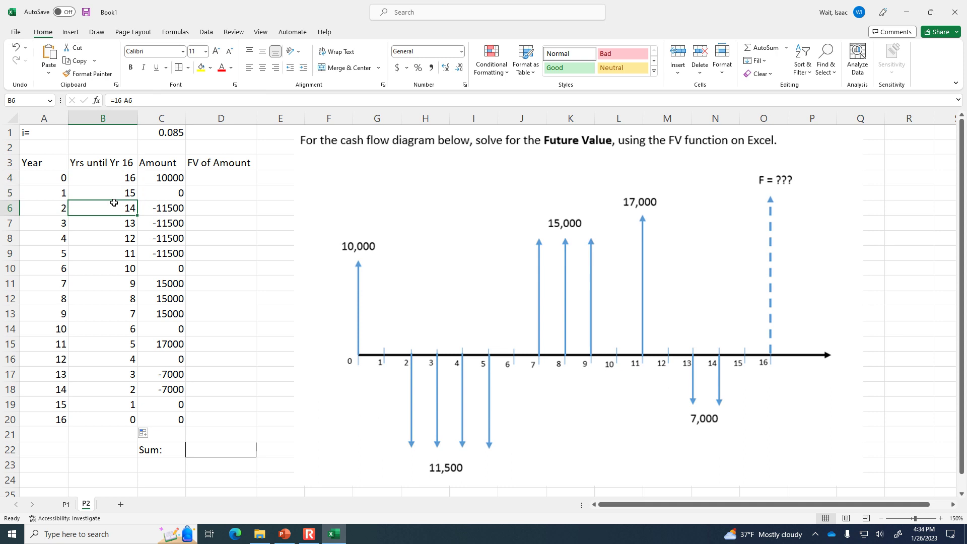
# Enter =FV($C$1,B4,,-C4) in D4 for the year-0 amount's future value.
pyautogui.click(222, 174)
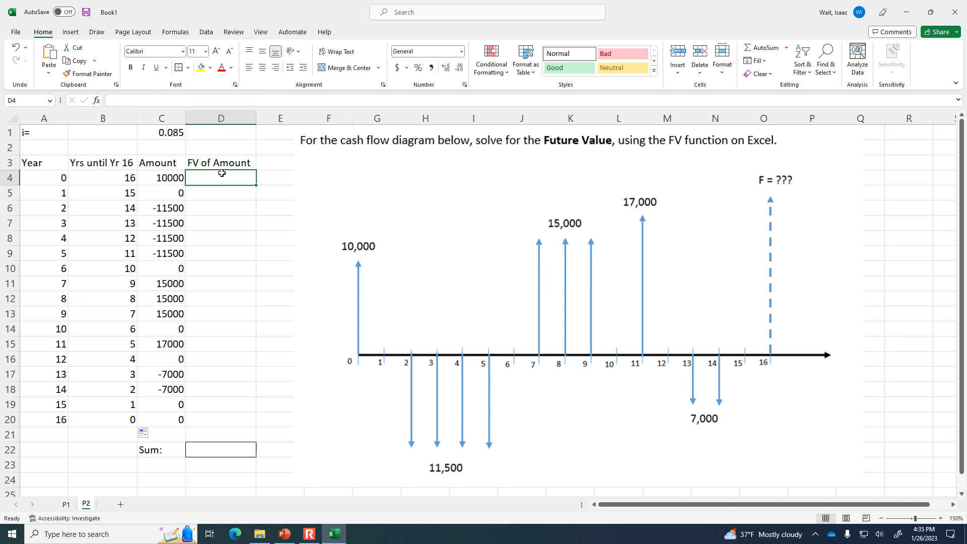
pyautogui.write('=fv(')
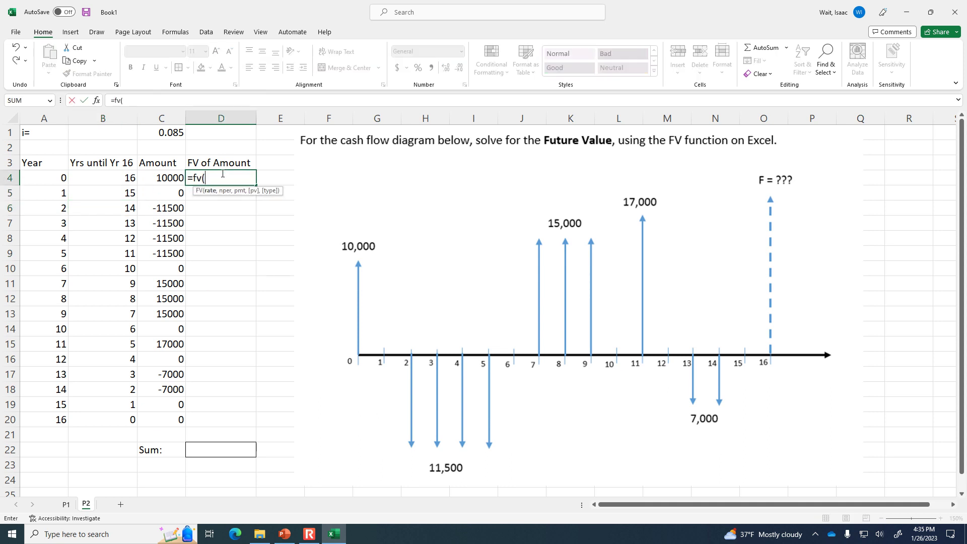
pyautogui.click(179, 132)
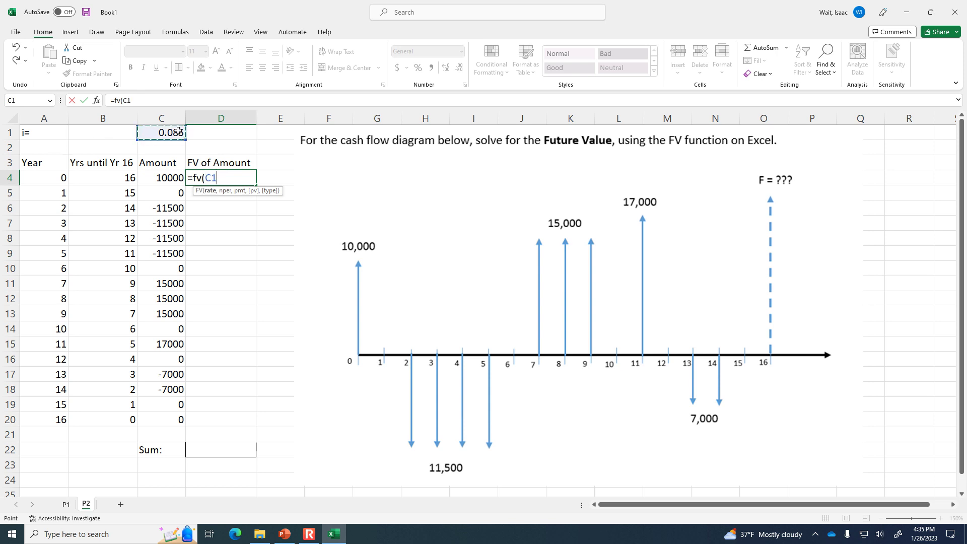
pyautogui.press('F4')
pyautogui.write(',')
pyautogui.click(119, 181)
pyautogui.write(',,')
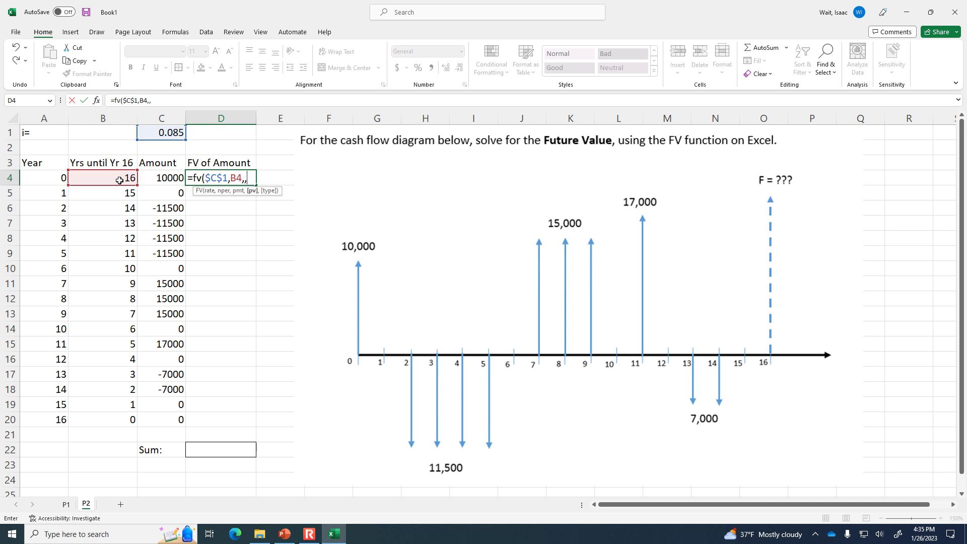
pyautogui.click(166, 180)
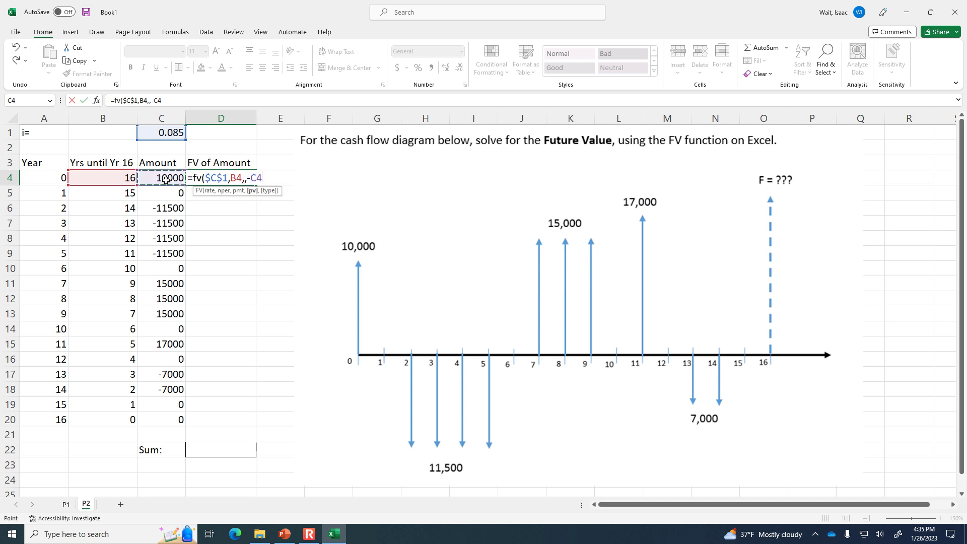
pyautogui.press('Return')
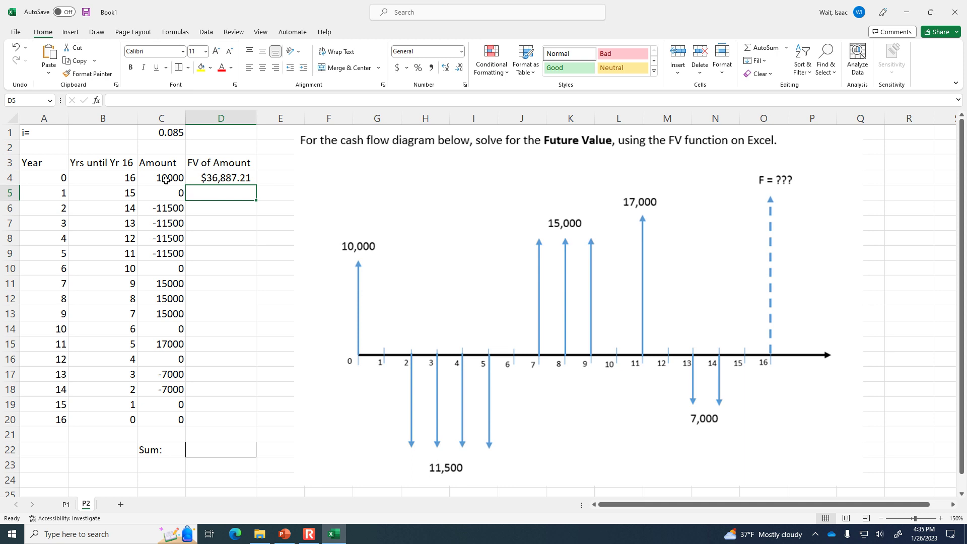
# Copy the FV formula down to D20 and format the amounts and FV values as Currency.
pyautogui.click(308, 534)
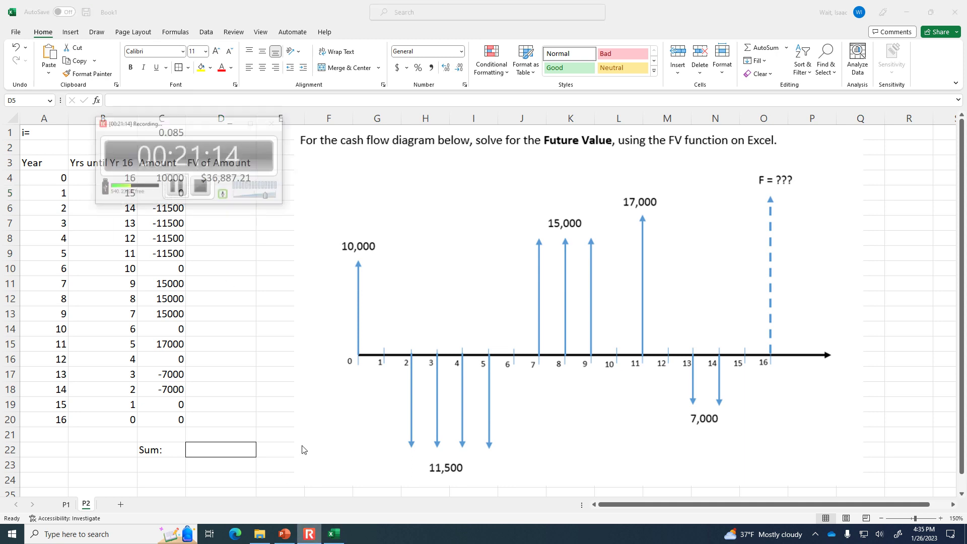
pyautogui.click(158, 141)
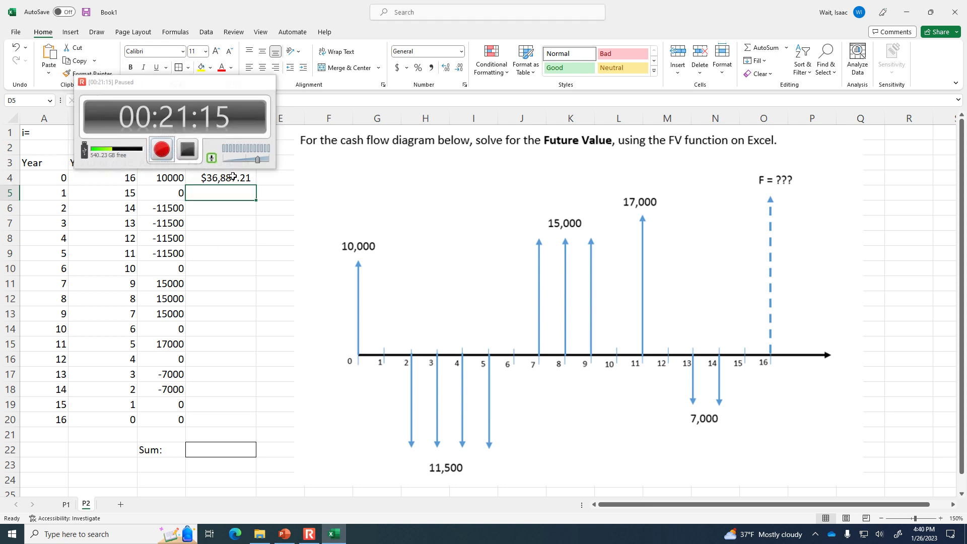
pyautogui.click(245, 183)
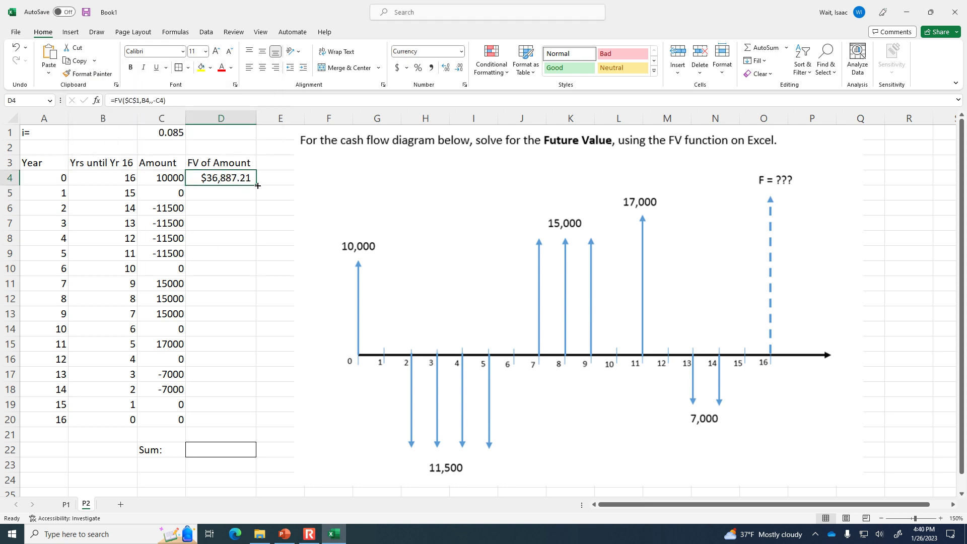
pyautogui.doubleClick(257, 185)
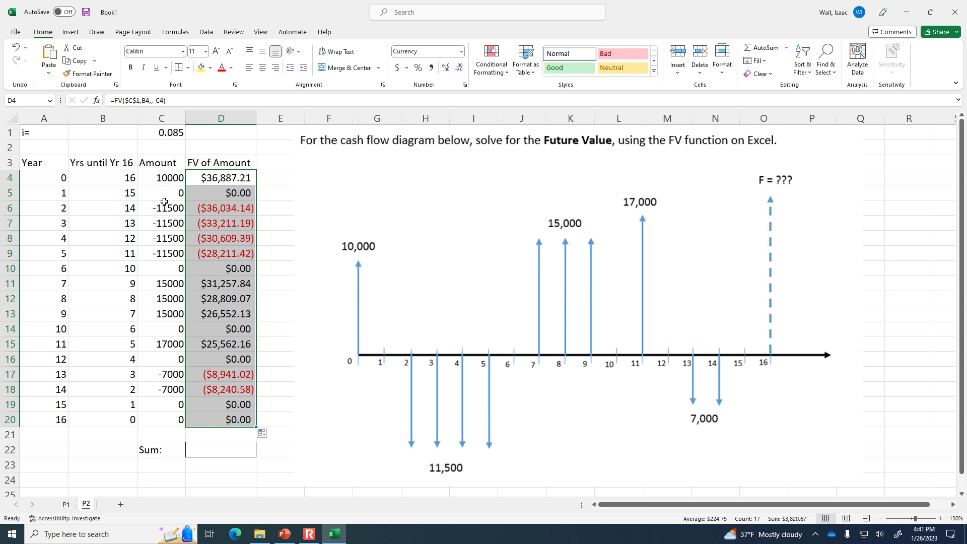
pyautogui.moveTo(162, 181); pyautogui.dragTo(235, 450)
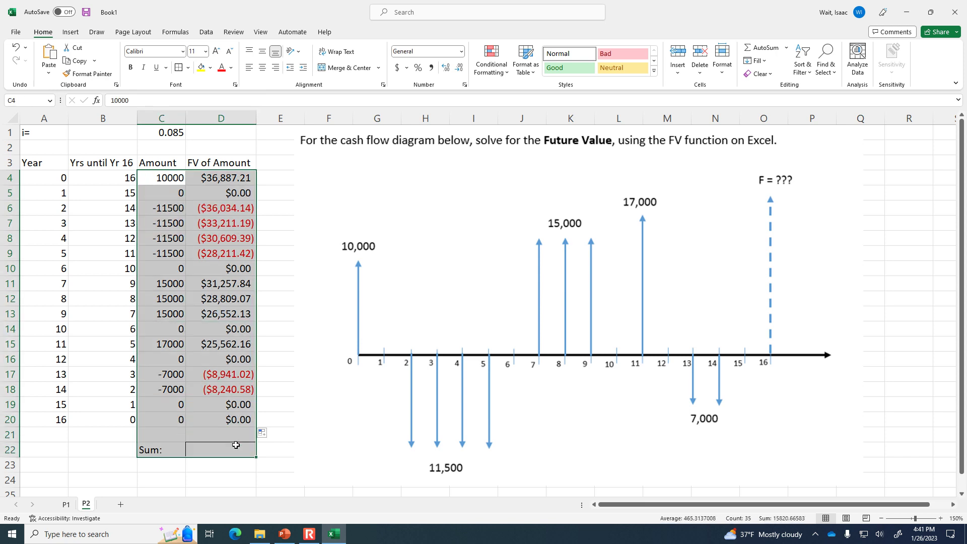
pyautogui.click(461, 51)
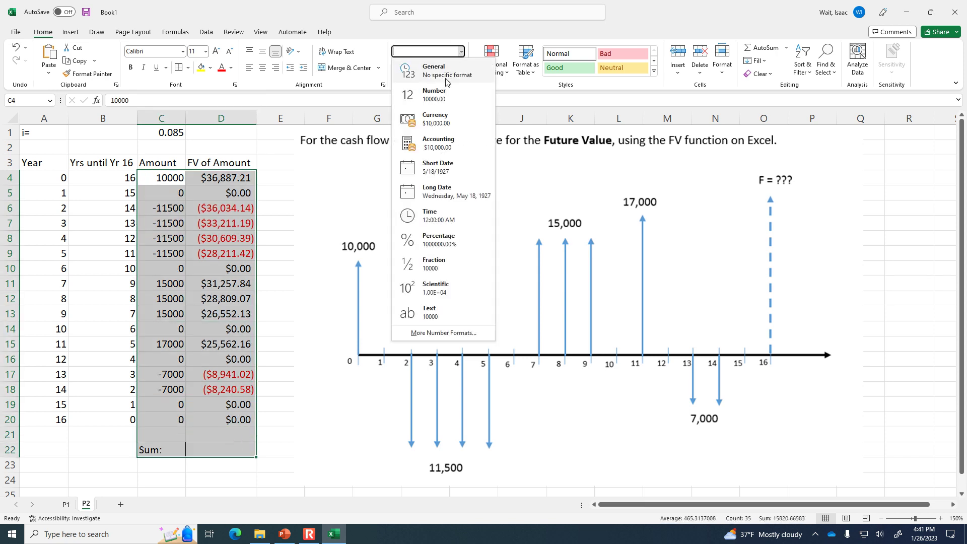
pyautogui.click(435, 119)
# Total D4:D20 with =SUM in D22, giving $3,820.67.
pyautogui.click(234, 454)
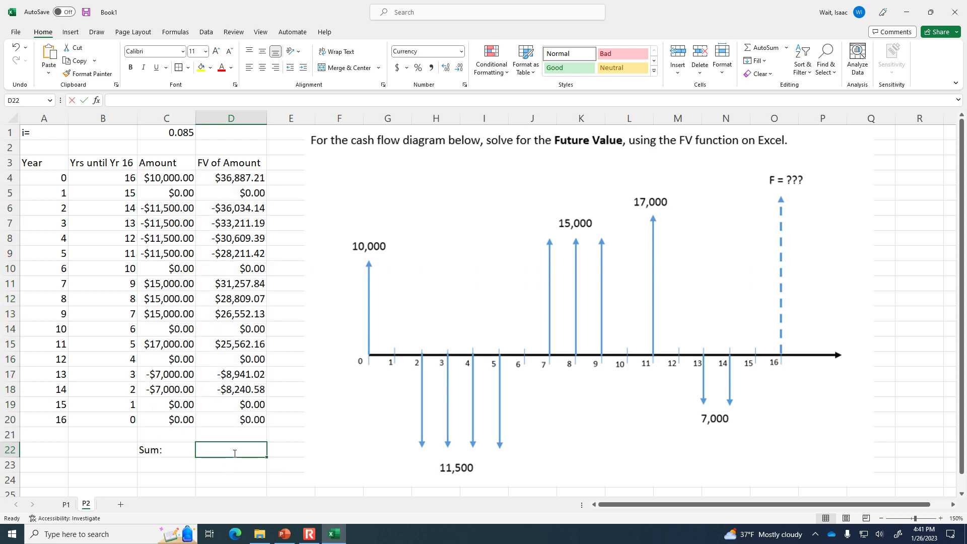
pyautogui.write('=sum(')
pyautogui.press('Up')
pyautogui.press('Up')
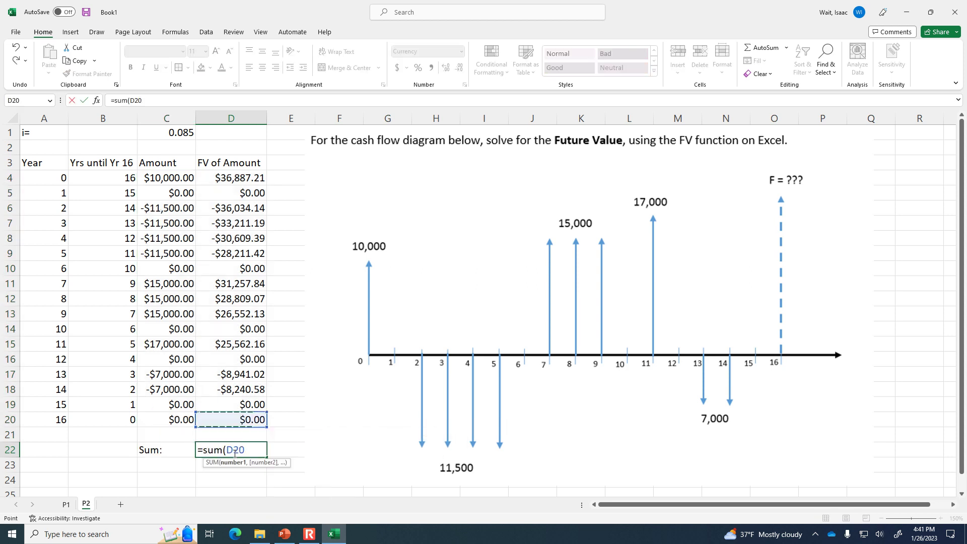
pyautogui.hotkey('shift', 'Up')
pyautogui.hotkey('shift', 'Up')
pyautogui.hotkey('shift', 'Up')
pyautogui.hotkey('shift', 'Up')
pyautogui.hotkey('shift', 'Up')
pyautogui.hotkey('shift', 'Up')
pyautogui.hotkey('shift', 'Up')
pyautogui.hotkey('shift', 'Up')
pyautogui.hotkey('shift', 'Up')
pyautogui.hotkey('shift', 'Up')
pyautogui.hotkey('shift', 'Up')
pyautogui.hotkey('shift', 'Up')
pyautogui.hotkey('shift', 'Up')
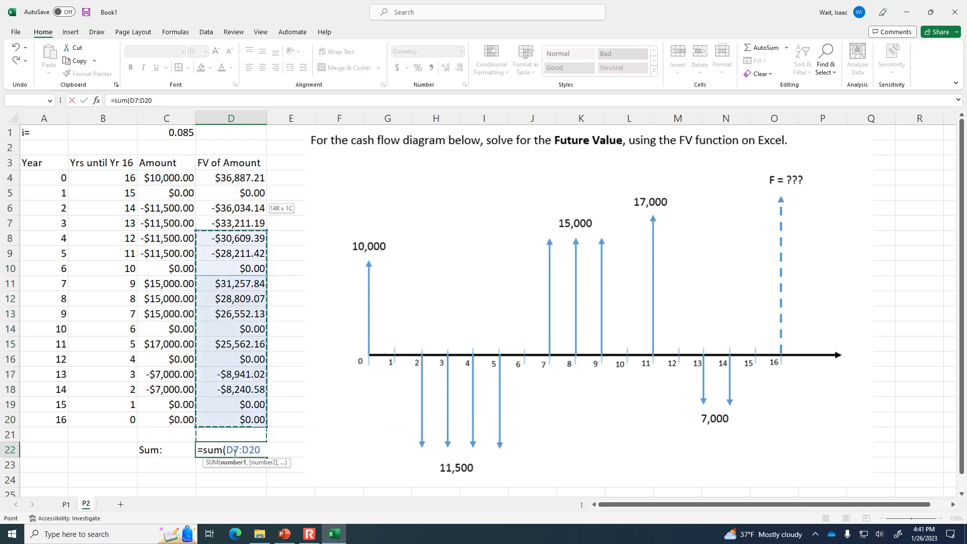
pyautogui.hotkey('shift', 'Up')
pyautogui.hotkey('shift', 'Up')
pyautogui.hotkey('shift', 'Up')
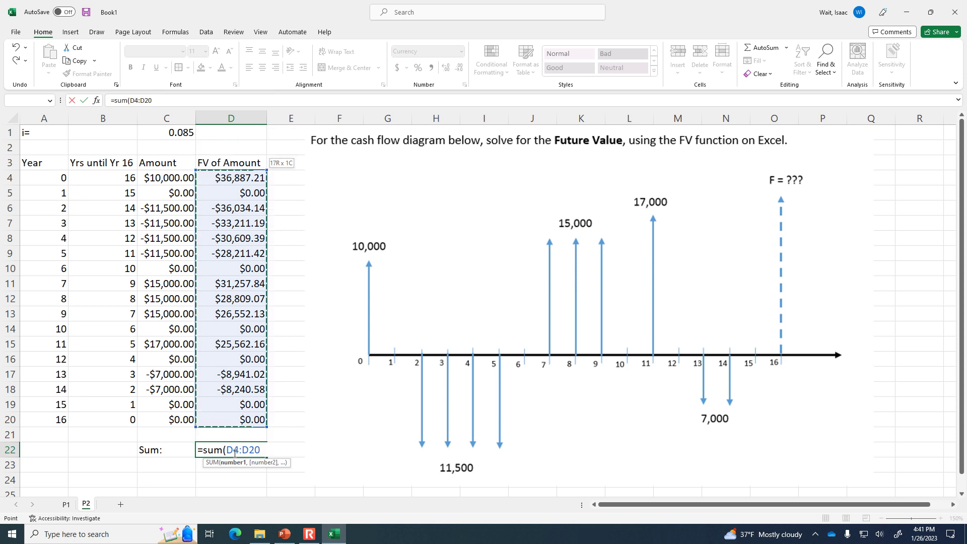
pyautogui.press('Return')
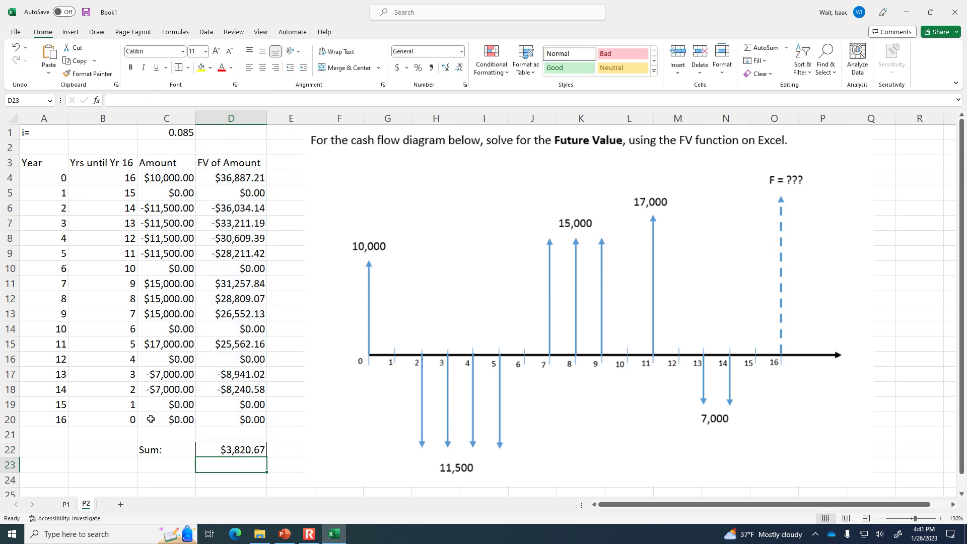
pyautogui.click(233, 451)
# Bold the D22 total, then review D9's =FV($C$1,B9,,-C9) formula, leaving it unchanged.
pyautogui.click(130, 67)
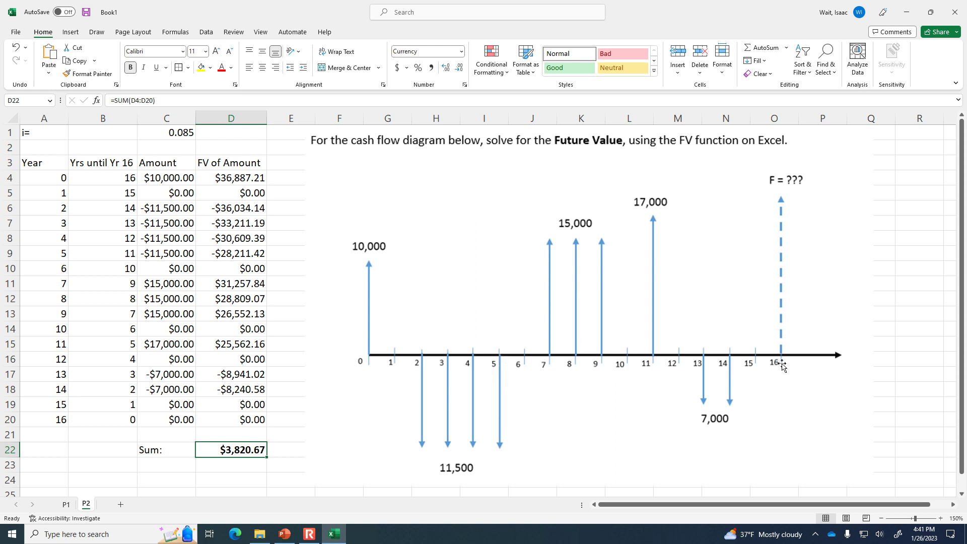
pyautogui.click(242, 250)
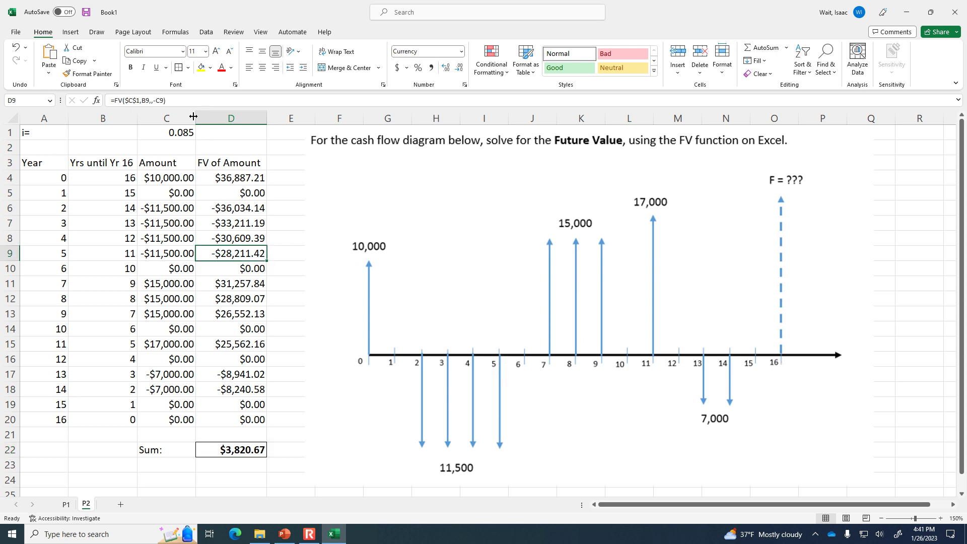
pyautogui.click(162, 102)
pyautogui.click(131, 100)
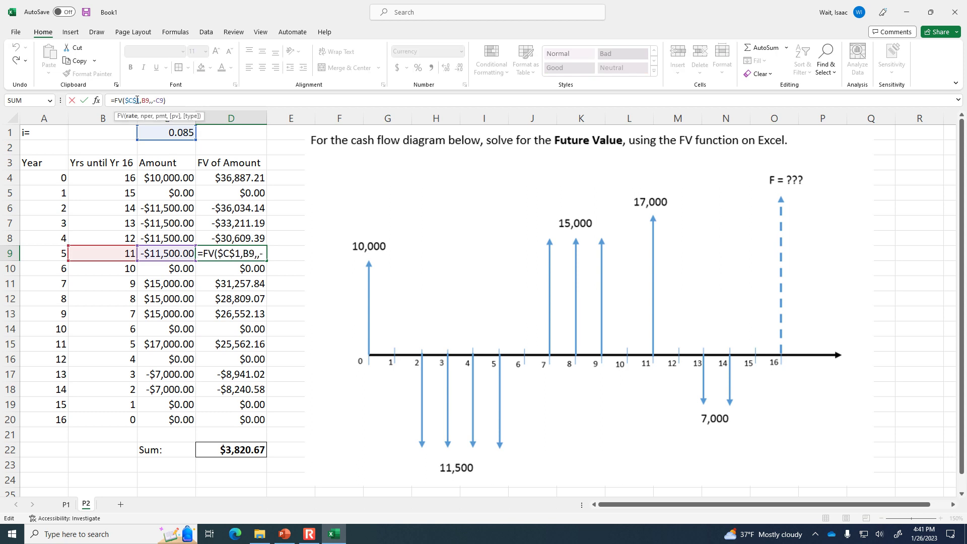
pyautogui.press('Right')
pyautogui.press('Right')
pyautogui.press('Right')
pyautogui.press('Right')
pyautogui.press('Right')
pyautogui.press('Right')
pyautogui.click(160, 101)
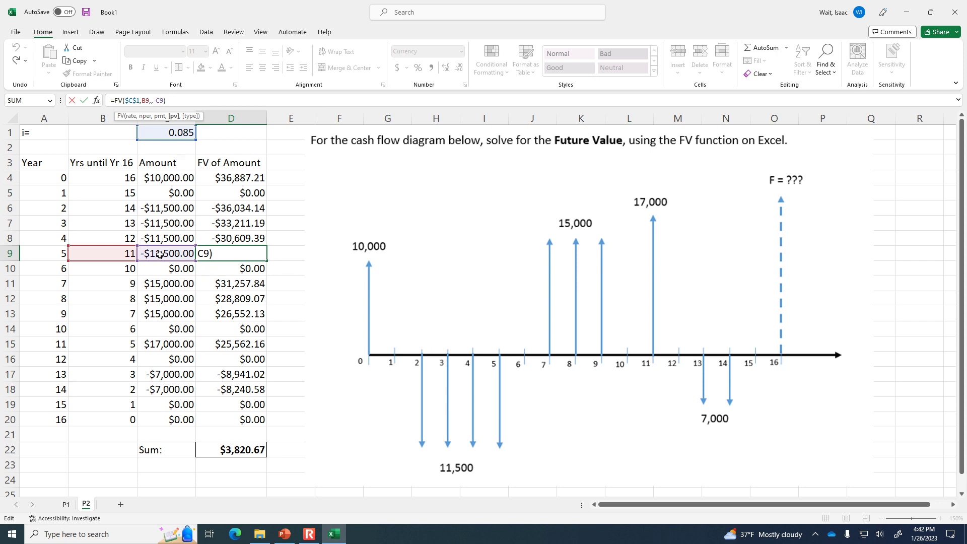
pyautogui.hotkey('ctrl', 'Return')
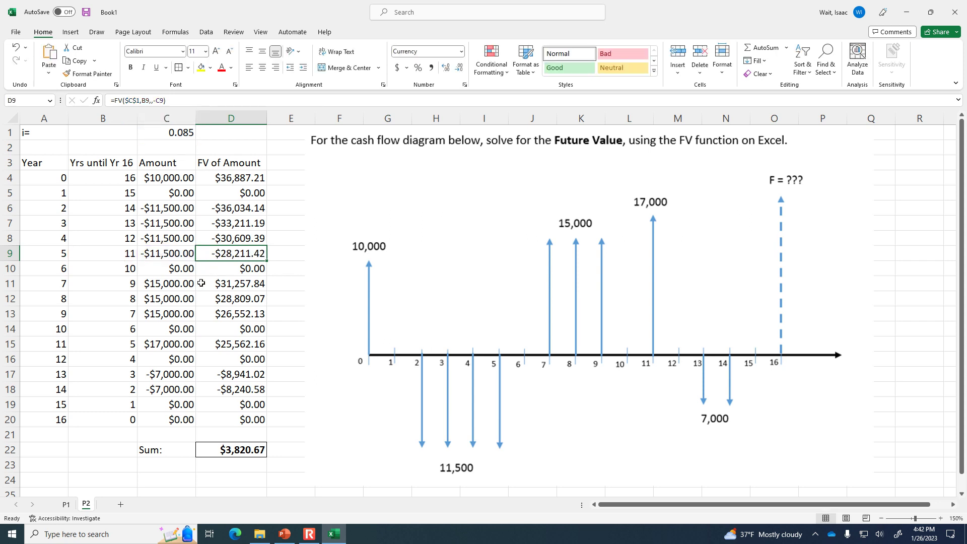
pyautogui.click(309, 534)
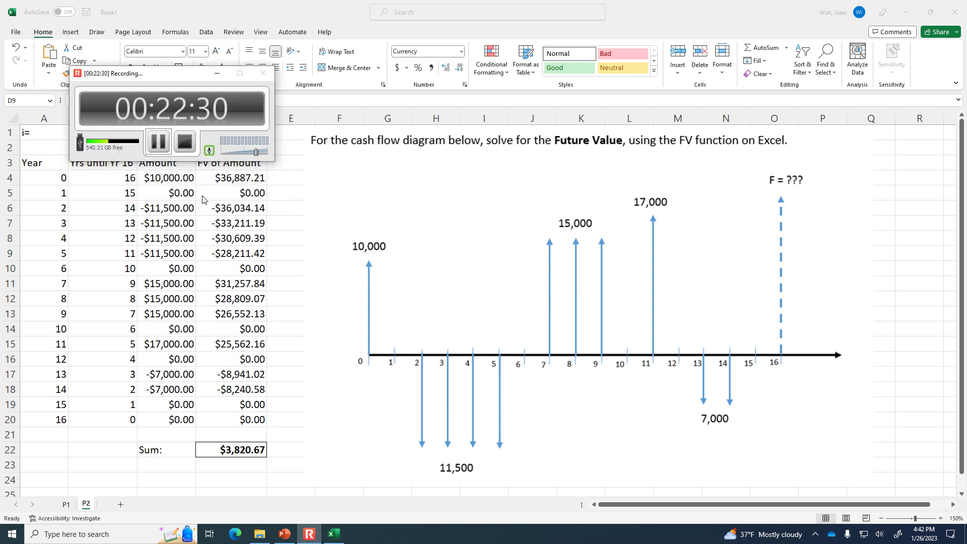
# Review D4's FV formula without changes and step through the FV column.
pyautogui.click(157, 142)
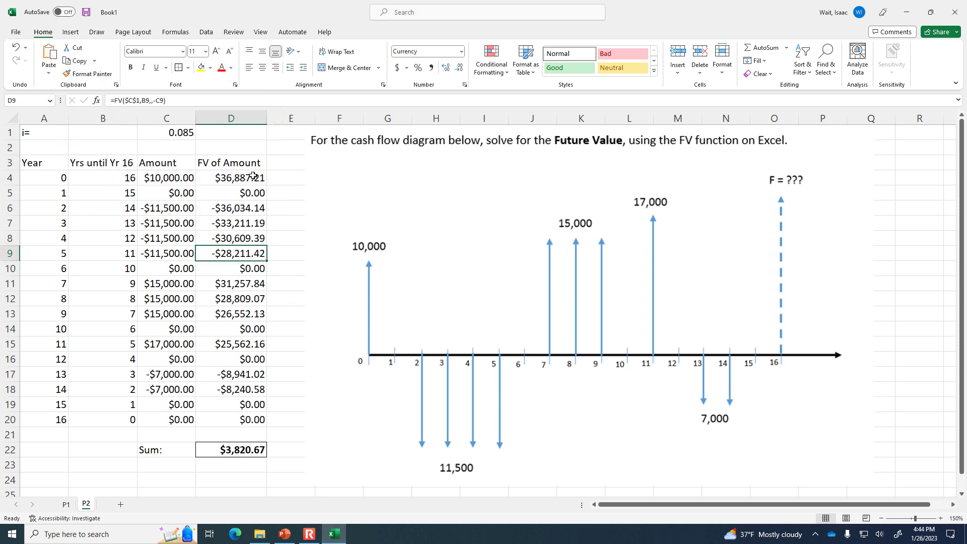
pyautogui.click(245, 176)
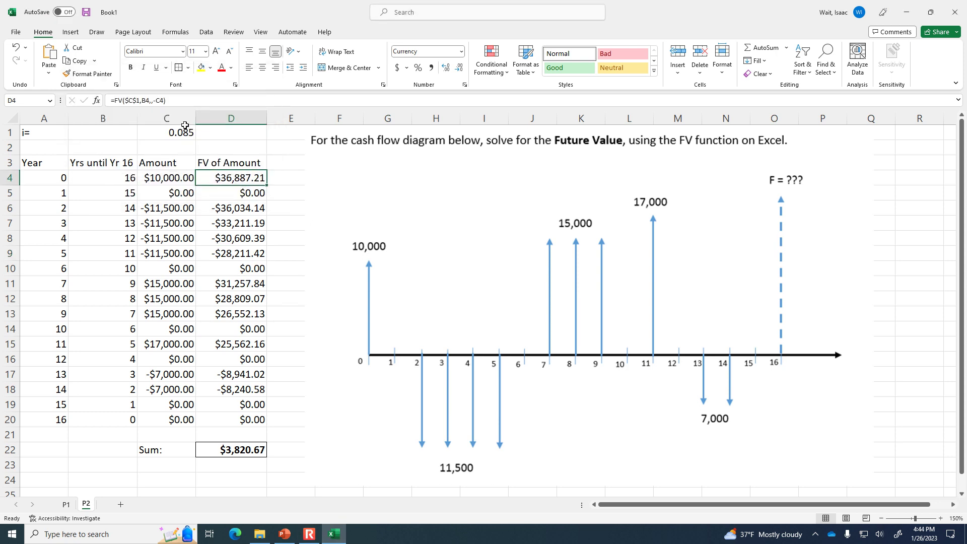
pyautogui.click(133, 101)
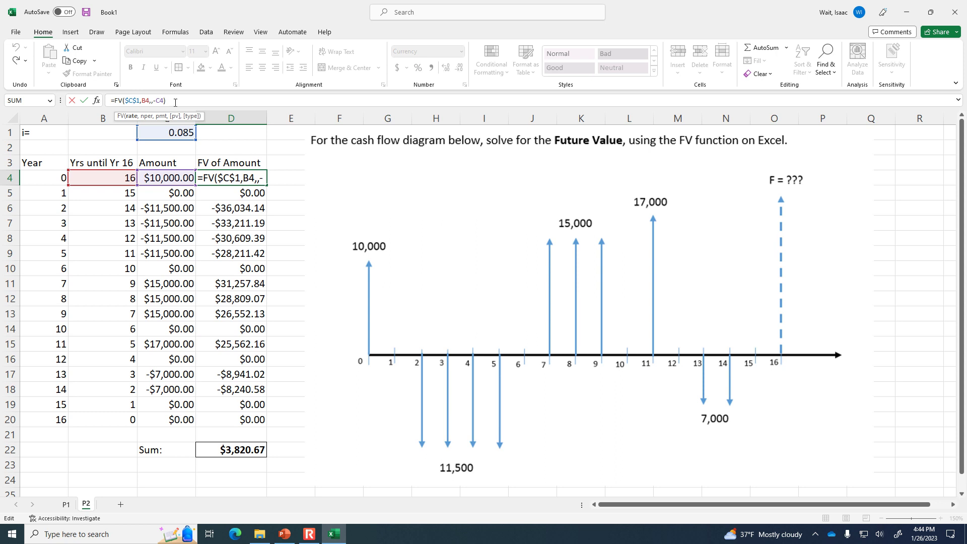
pyautogui.click(214, 96)
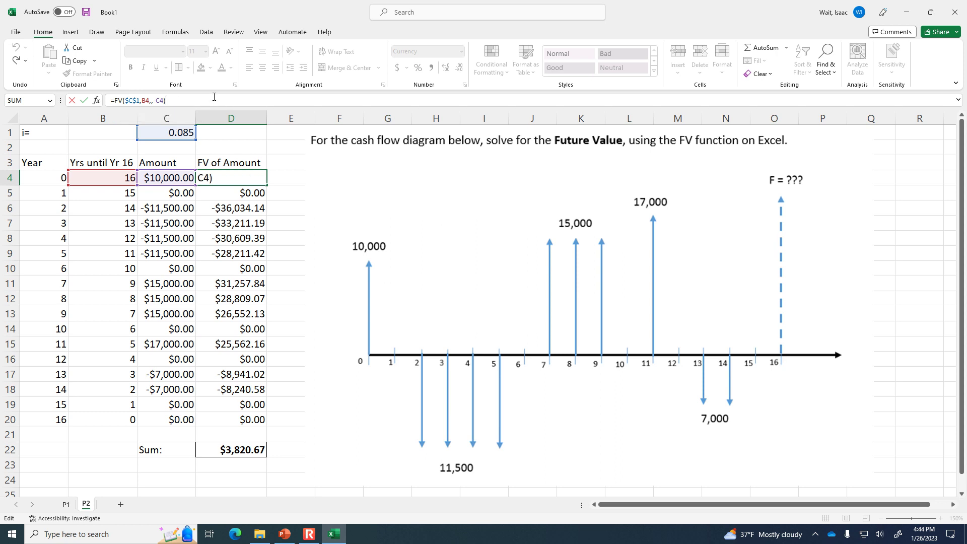
pyautogui.hotkey('ctrl', 'Return')
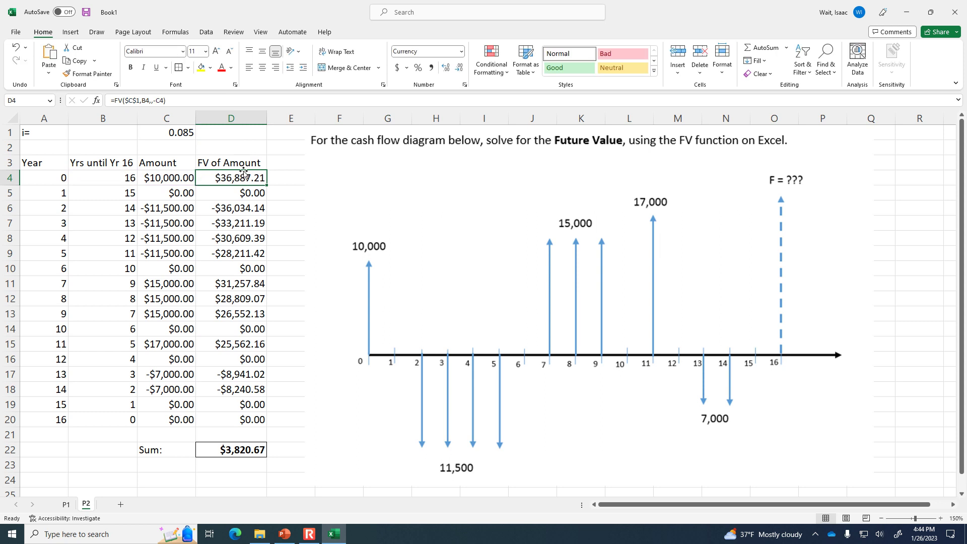
pyautogui.click(217, 99)
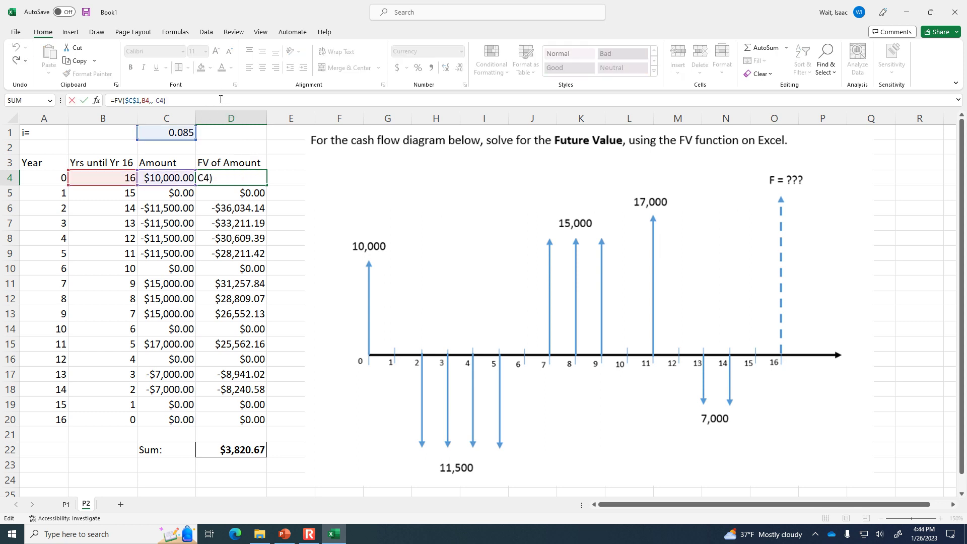
pyautogui.hotkey('ctrl', 'Return')
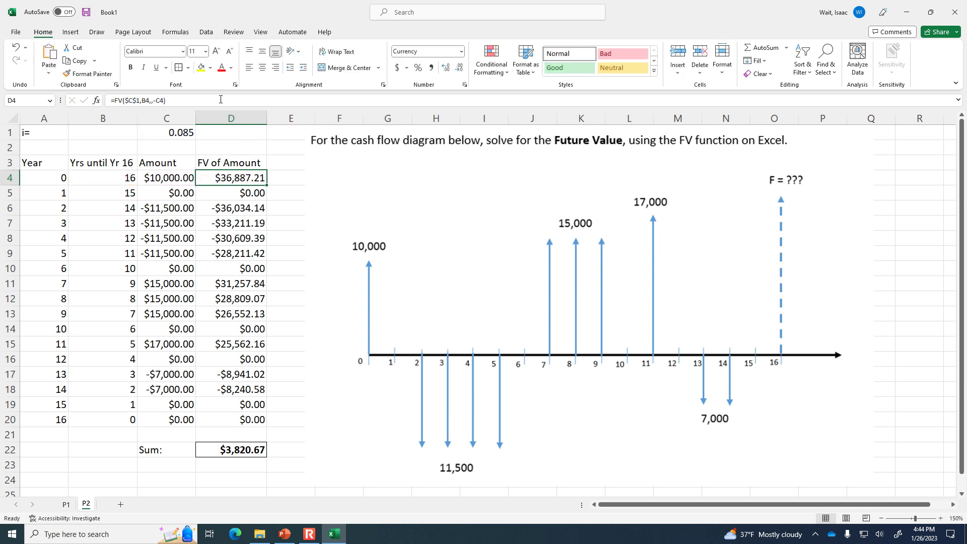
pyautogui.press('Down')
pyautogui.press('Down')
pyautogui.press('Down')
pyautogui.press('Down')
pyautogui.press('Down')
pyautogui.press('Down')
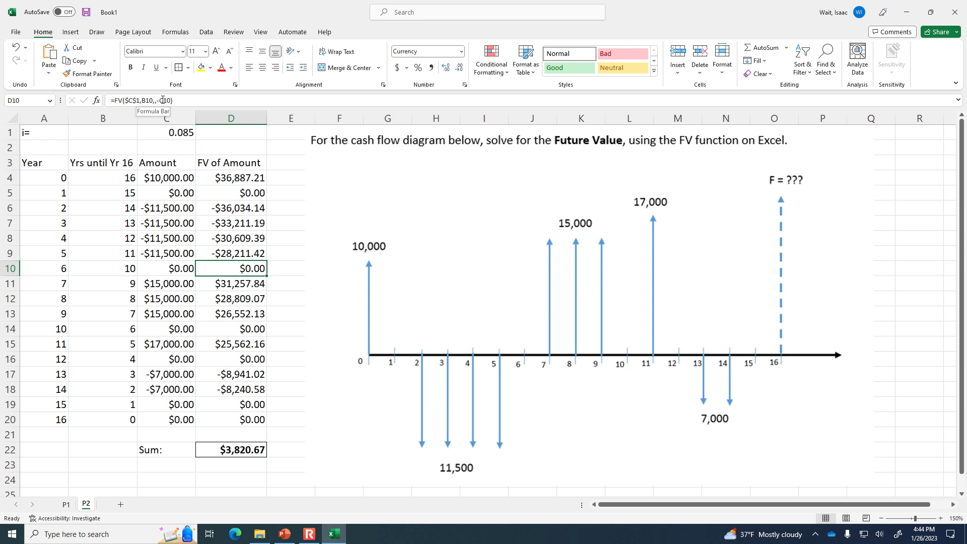
pyautogui.press('Down')
pyautogui.press('Down')
pyautogui.press('Down')
pyautogui.press('Down')
pyautogui.press('Down')
pyautogui.press('Down')
pyautogui.press('Down')
pyautogui.press('Down')
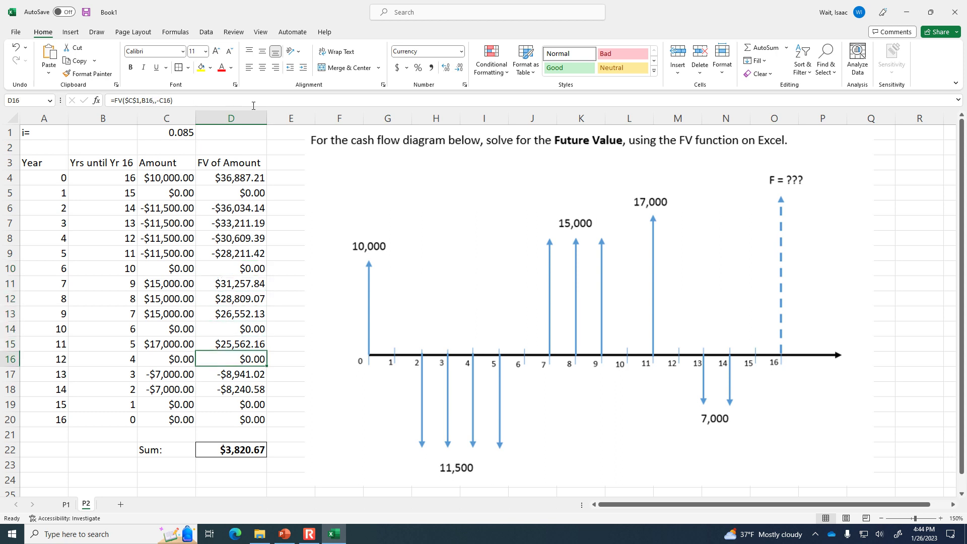
pyautogui.press('Up')
pyautogui.press('Up')
pyautogui.press('Up')
# Clear D5:D20 and refill it with D4's FV formula down to D20.
pyautogui.click(225, 194)
pyautogui.moveTo(223, 212); pyautogui.dragTo(227, 420)
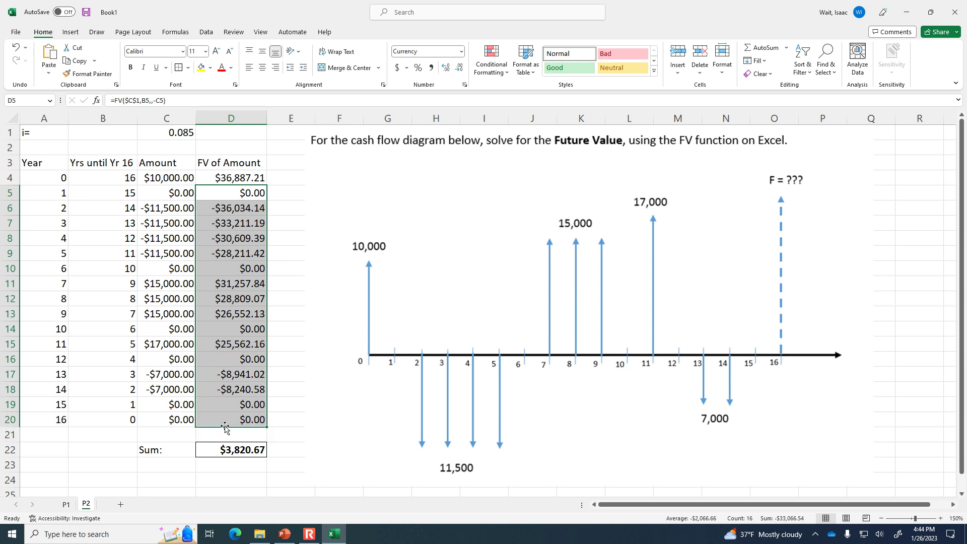
pyautogui.press('Delete')
pyautogui.click(252, 177)
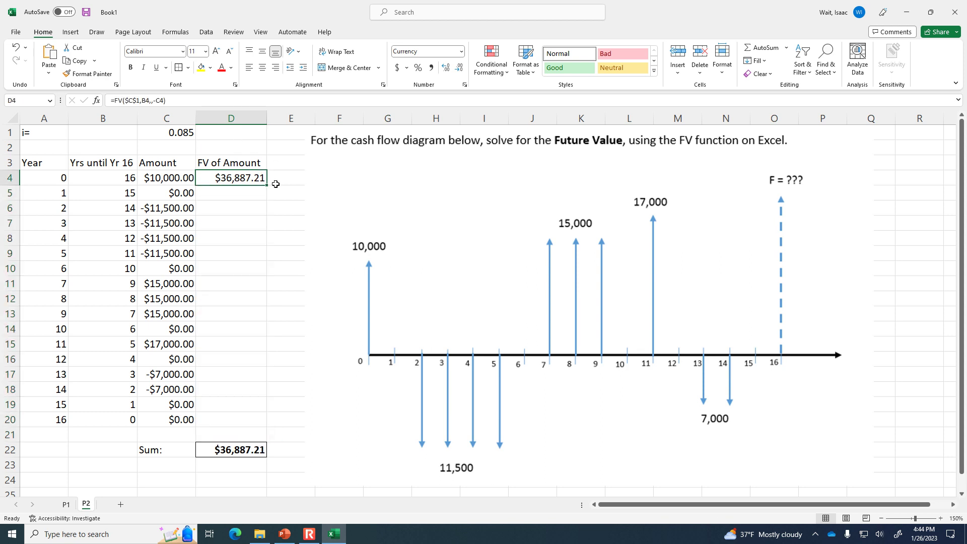
pyautogui.moveTo(267, 185); pyautogui.dragTo(264, 425)
pyautogui.click(290, 256)
pyautogui.click(237, 178)
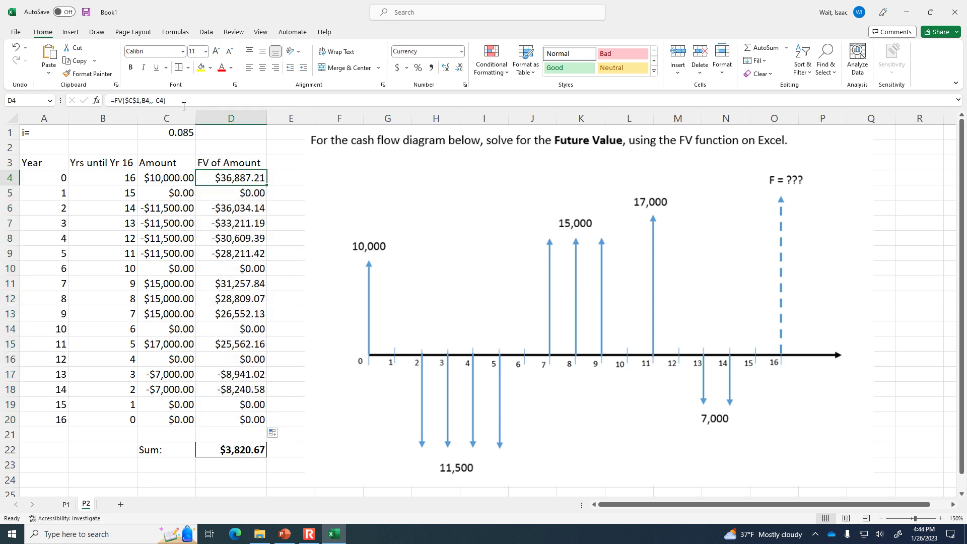
pyautogui.click(191, 96)
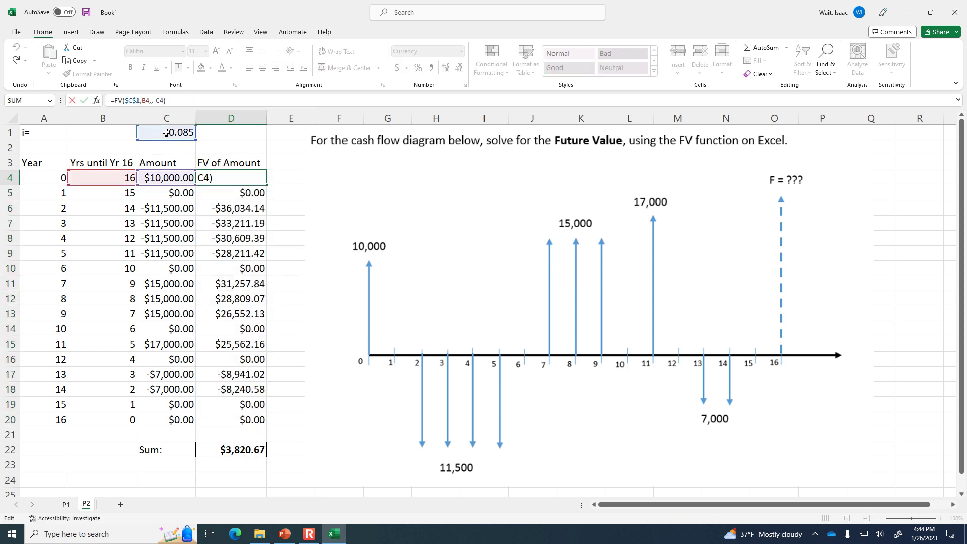
pyautogui.press('Return')
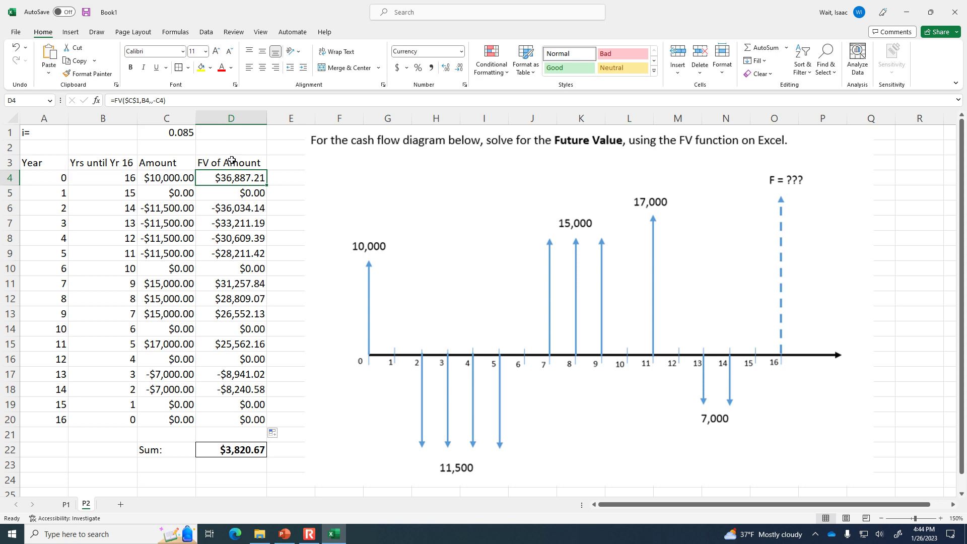
pyautogui.press('Down')
pyautogui.press('Down')
pyautogui.press('Down')
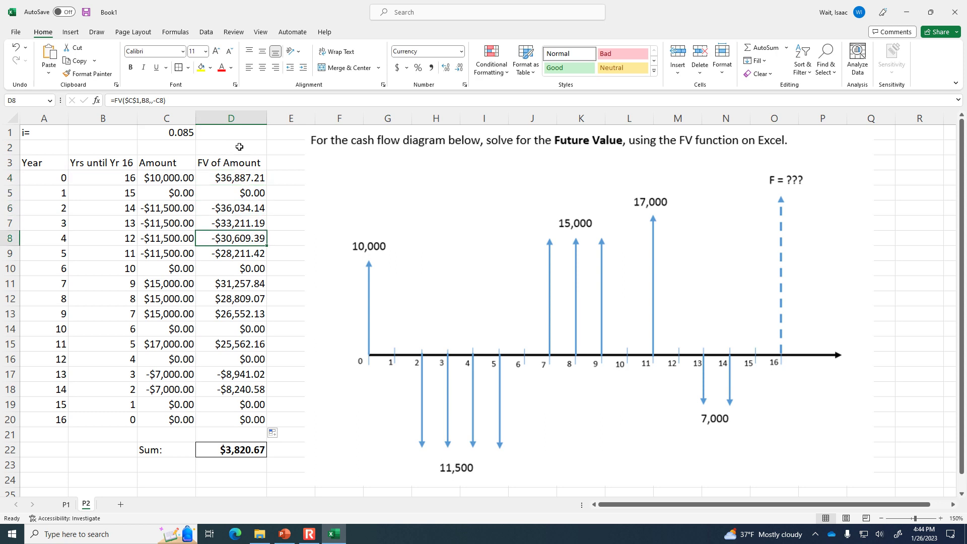
pyautogui.click(237, 177)
pyautogui.click(127, 101)
pyautogui.press('BackSpace')
pyautogui.click(134, 100)
pyautogui.press('BackSpace')
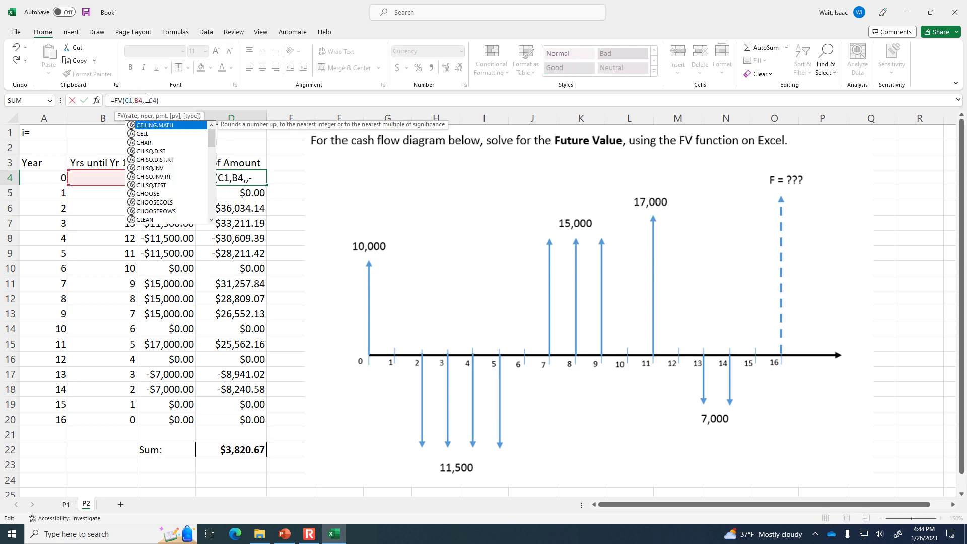
pyautogui.press('Return')
pyautogui.click(223, 178)
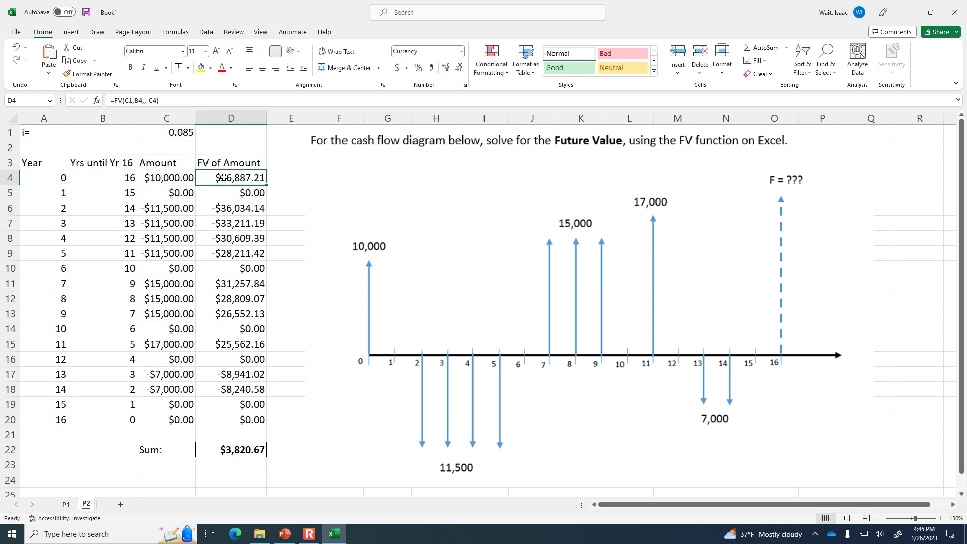
pyautogui.doubleClick(266, 186)
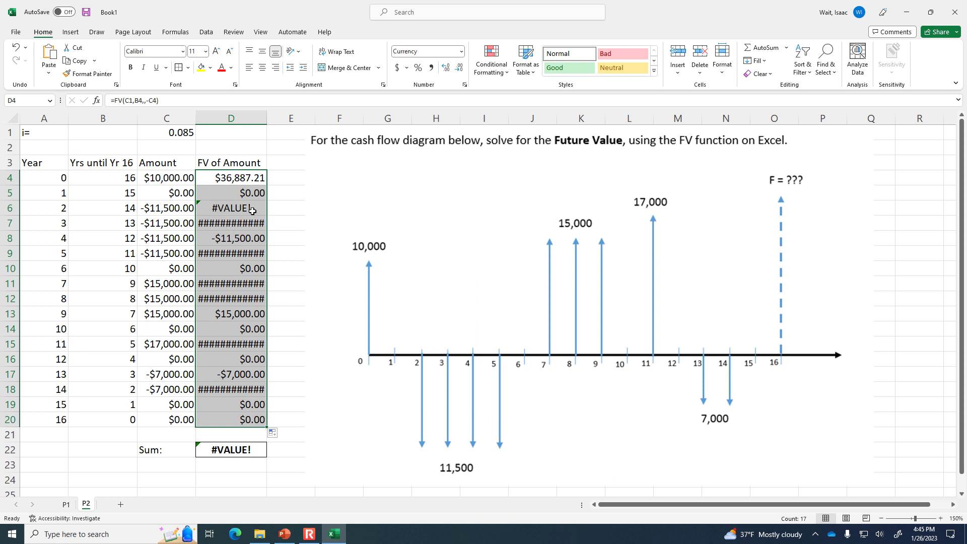
pyautogui.hotkey('ctrl', 'z')
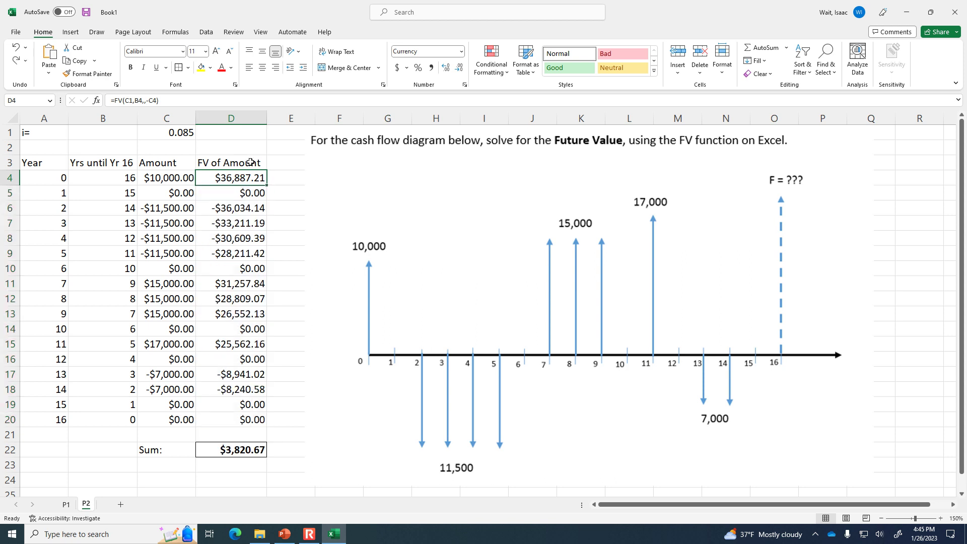
# Undo to restore the absolute $C$1 rate reference and recheck D4's formula.
pyautogui.hotkey('ctrl', 'z')
pyautogui.click(135, 104)
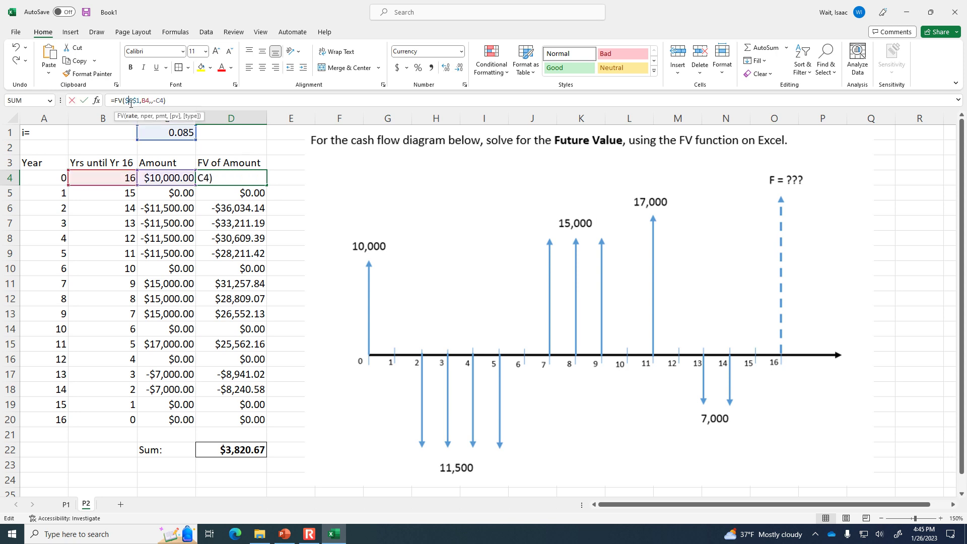
pyautogui.press('Escape')
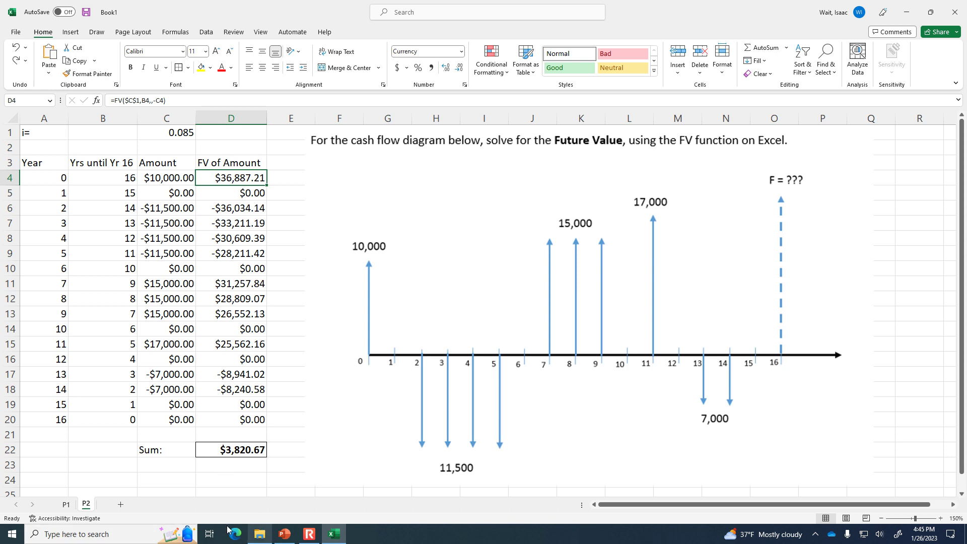
# Add a new worksheet named P3 and bring the PowerPoint class notes forward.
pyautogui.click(120, 505)
pyautogui.doubleClick(113, 504)
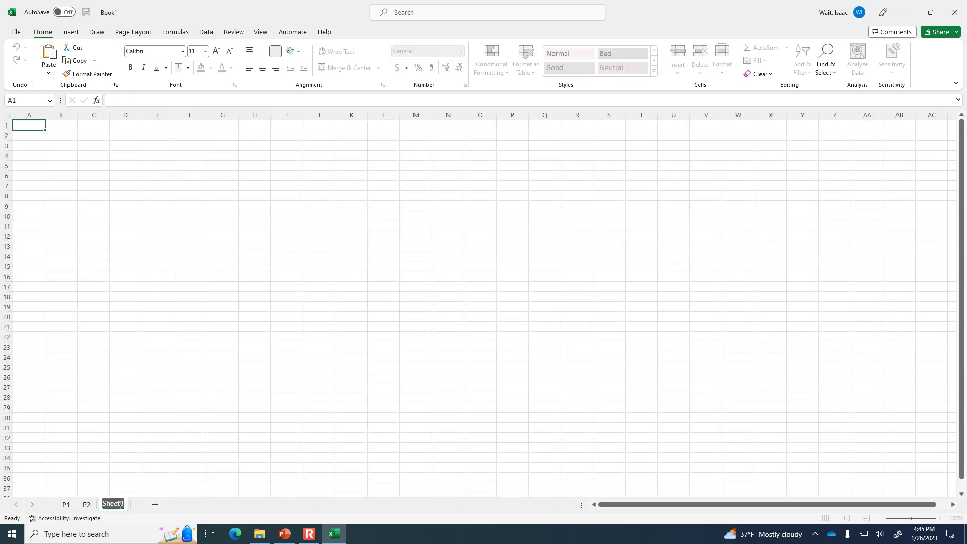
pyautogui.write('P3')
pyautogui.click(383, 427)
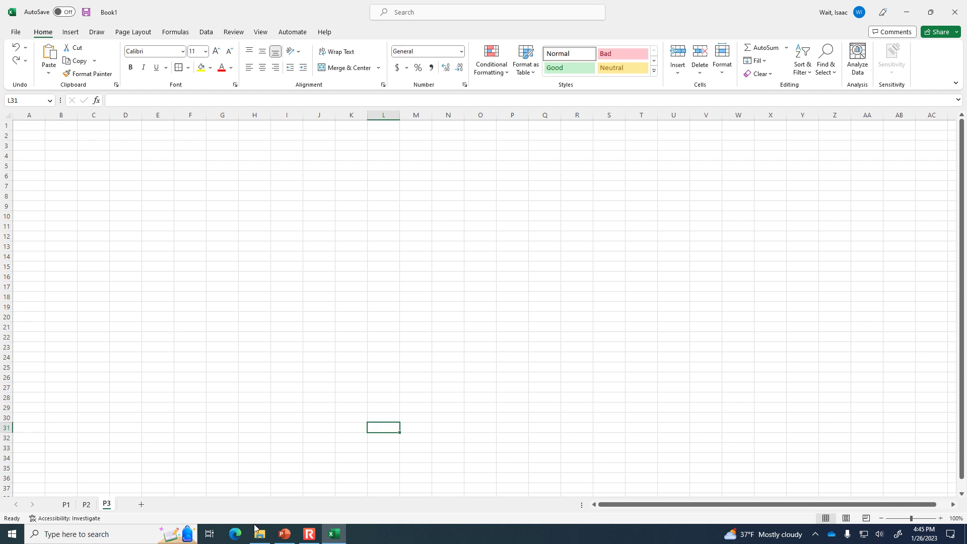
pyautogui.click(285, 533)
# Copy the Complex Cash Flow problem picture from PowerPoint slide 120 and return to Excel.
pyautogui.scroll(-3, 110, 442)
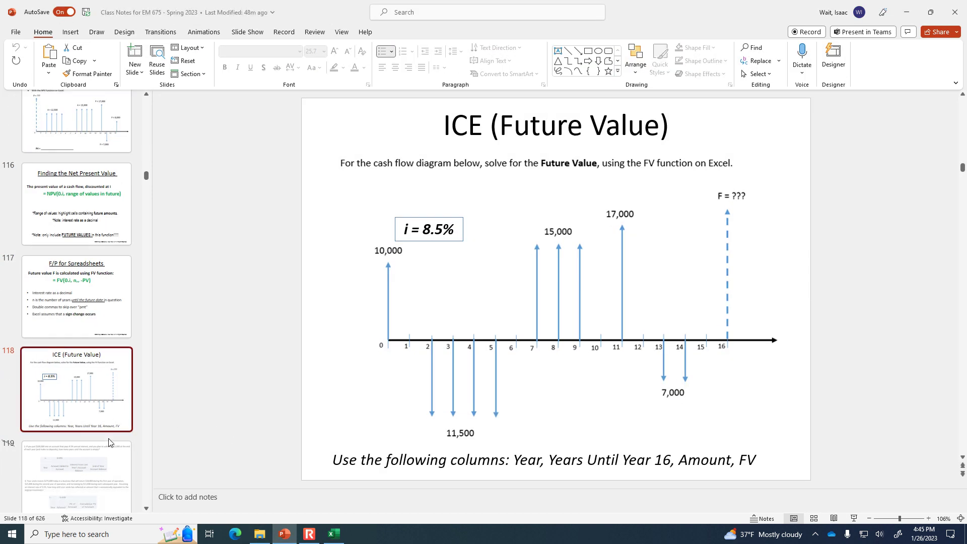
pyautogui.click(90, 366)
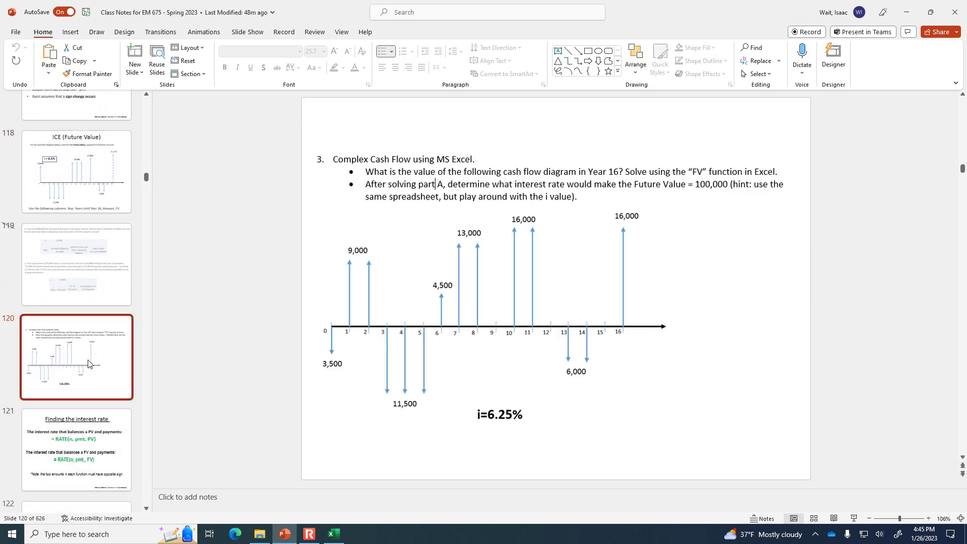
pyautogui.click(543, 306)
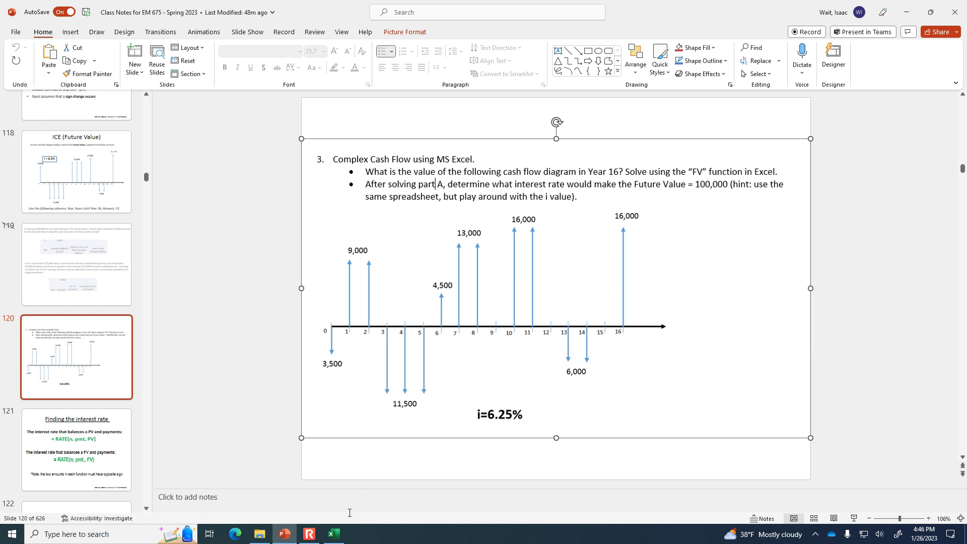
pyautogui.click(334, 534)
pyautogui.click(201, 144)
# Paste the cash flow problem picture into sheet P3 and move it right toward column H.
pyautogui.click(204, 134)
pyautogui.hotkey('ctrl', 'v')
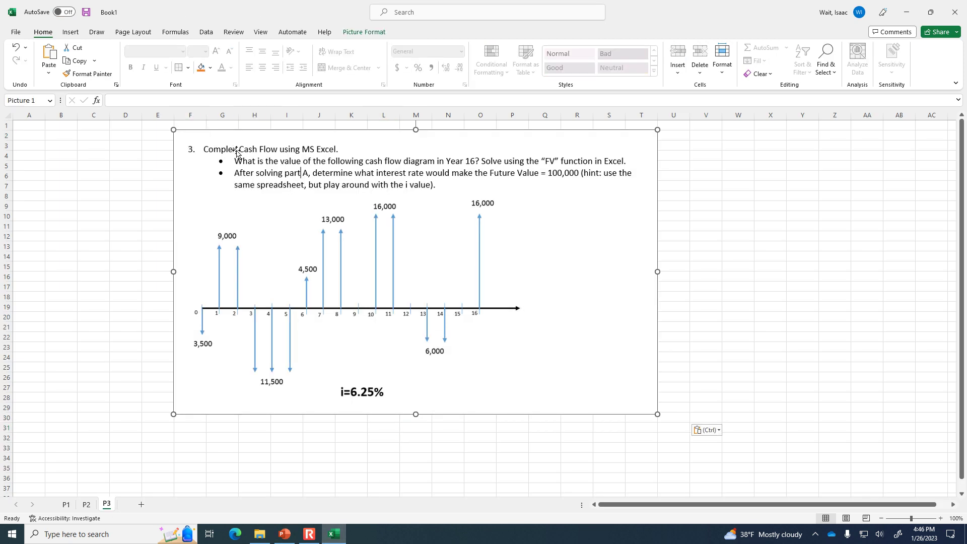
pyautogui.moveTo(236, 152); pyautogui.dragTo(296, 141)
pyautogui.click(26, 126)
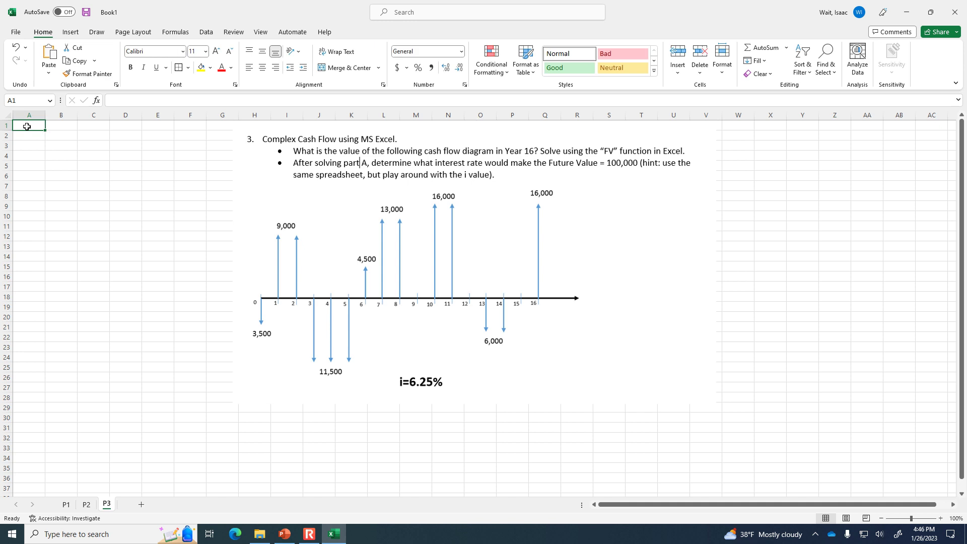
# Enter the label i= in A1 and the interest rate 0.0625 in B1.
pyautogui.write('i=')
pyautogui.press('Tab')
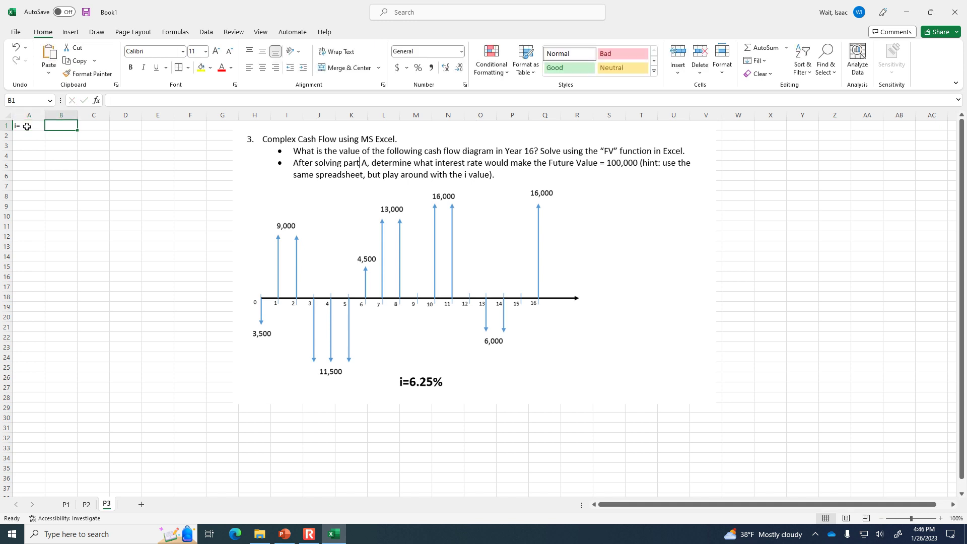
pyautogui.write('.0625')
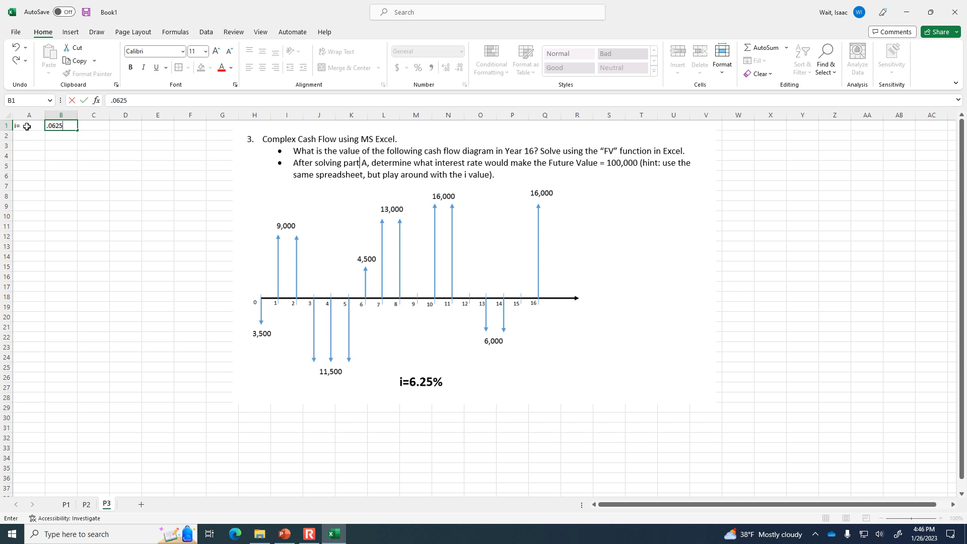
pyautogui.press('Return')
pyautogui.press('Return')
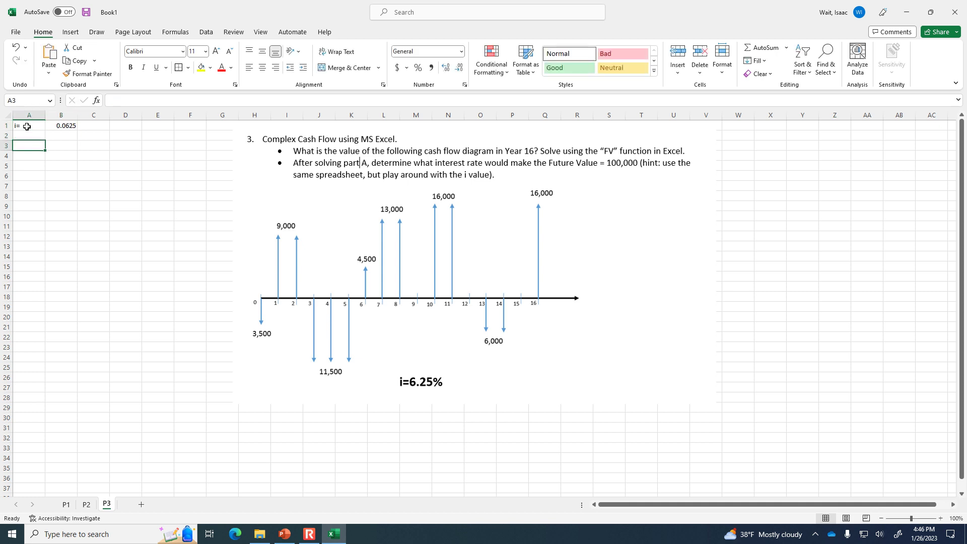
# Add the headers Year, Amount and FV of Amount in A3:C3.
pyautogui.write('Year')
pyautogui.press('Tab')
pyautogui.write('Amount')
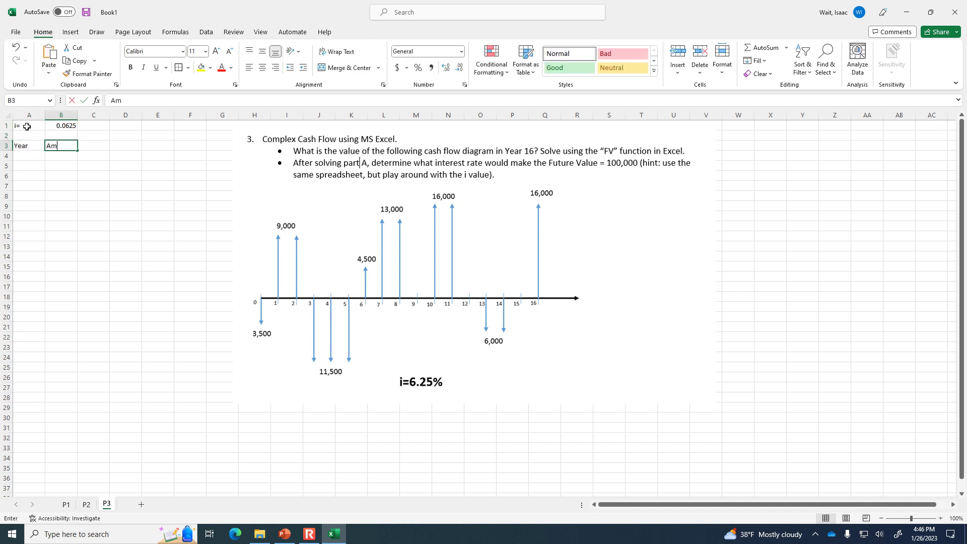
pyautogui.press('Tab')
pyautogui.write('FV of Amount')
pyautogui.press('Return')
# Enter years 0 and 1 in A4:A5.
pyautogui.write('0')
pyautogui.press('Return')
pyautogui.write('1')
pyautogui.press('Return')
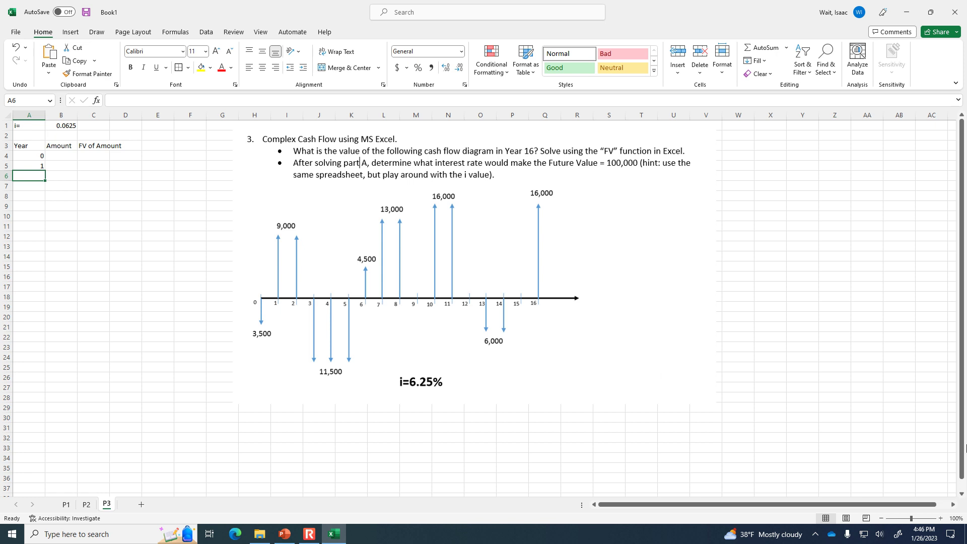
# Zoom to 150%, move the picture beside the table, shrink it, and select A4:A5.
pyautogui.click(940, 519)
pyautogui.click(940, 518)
pyautogui.click(940, 518)
pyautogui.moveTo(540, 298); pyautogui.dragTo(432, 297)
pyautogui.moveTo(195, 123); pyautogui.dragTo(234, 123)
pyautogui.click(941, 518)
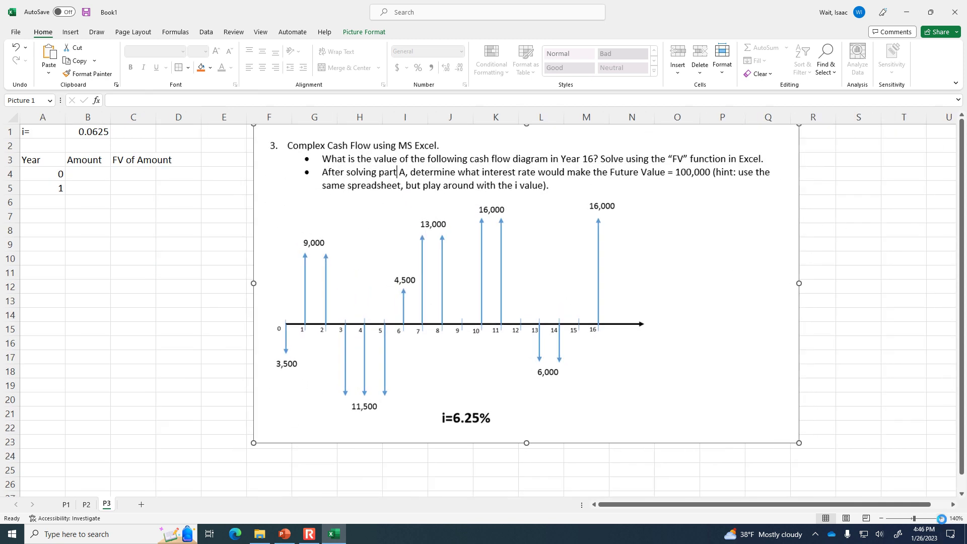
pyautogui.click(940, 518)
pyautogui.moveTo(63, 177); pyautogui.dragTo(69, 422)
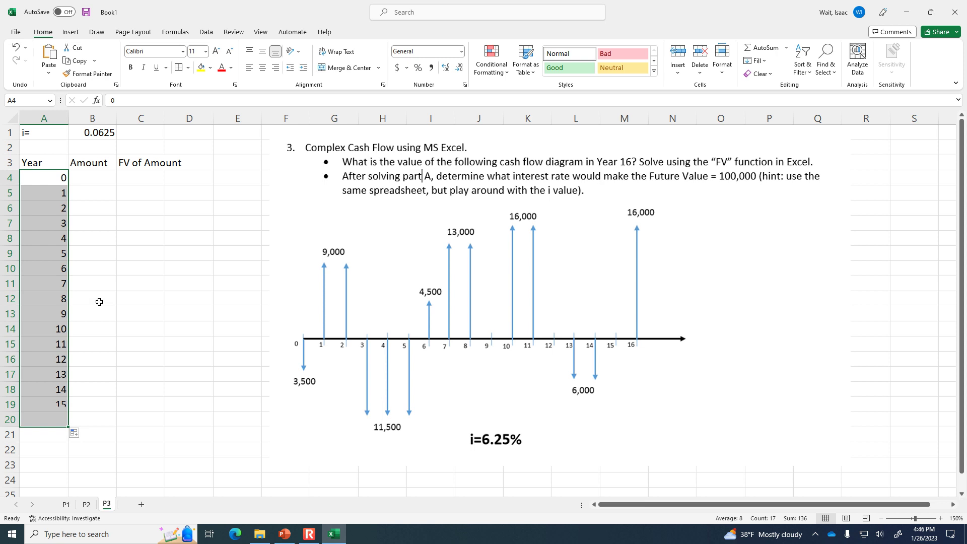
# Fill years down to 16 and enter amounts -3500, 9000, 9000 and -11500 for years 0–3.
pyautogui.click(104, 178)
pyautogui.write('-')
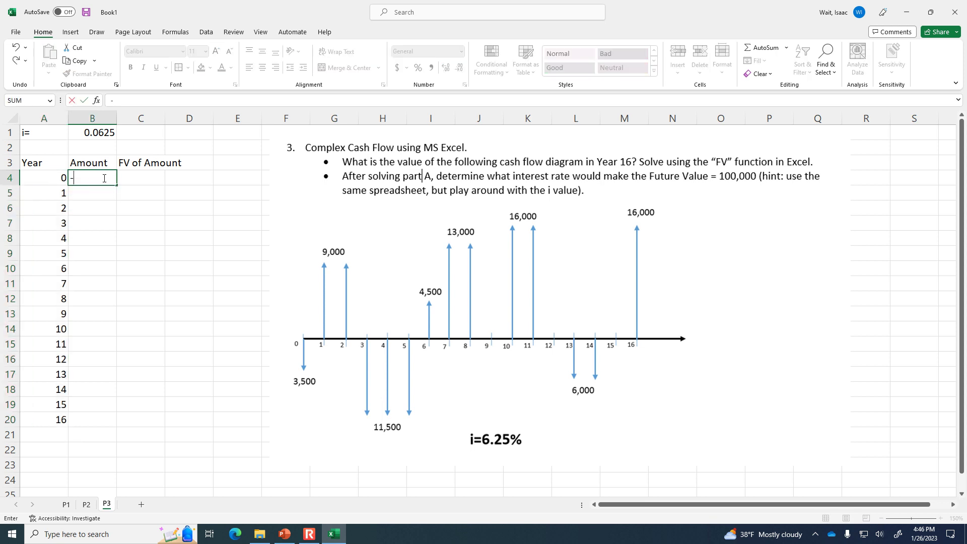
pyautogui.write('3500')
pyautogui.press('Return')
pyautogui.write('9000')
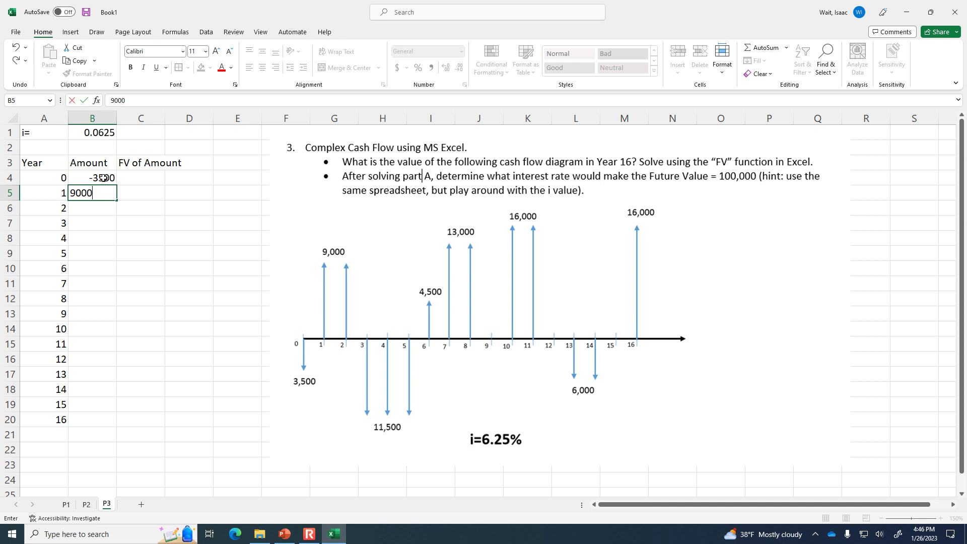
pyautogui.press('Return')
pyautogui.write('900')
pyautogui.press('Return')
pyautogui.write('-11500')
pyautogui.press('Return')
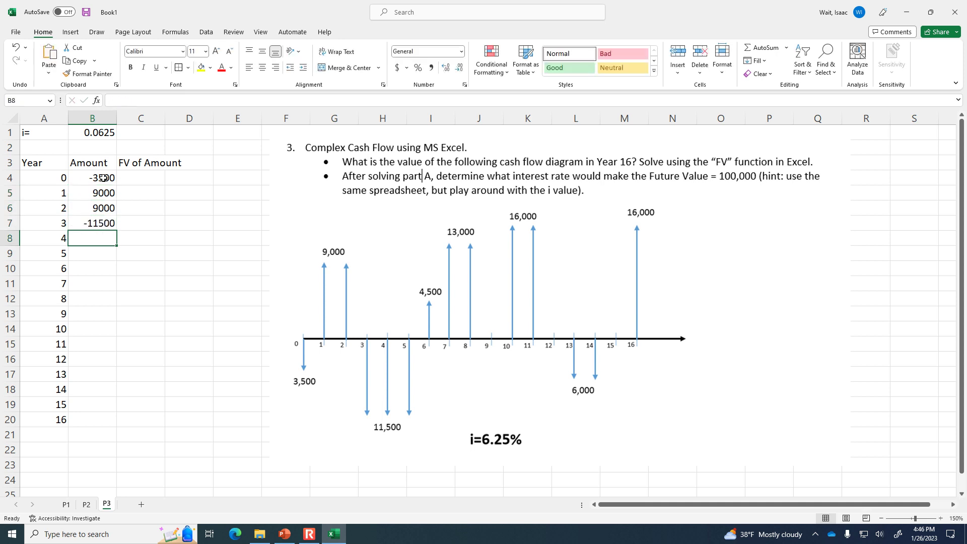
# Copy -11500 from B7 into B8:B9 for years 4 and 5.
pyautogui.click(98, 223)
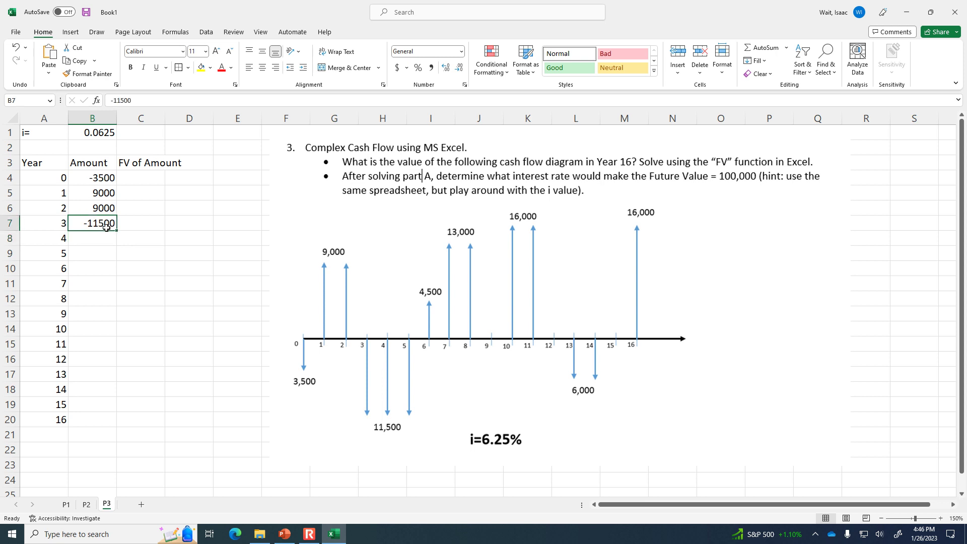
pyautogui.moveTo(117, 230); pyautogui.dragTo(117, 258)
pyautogui.click(108, 278)
pyautogui.click(107, 269)
# Enter amounts 4500, 13000, 13000, 0 and 16000 for years 6–10.
pyautogui.write('4500')
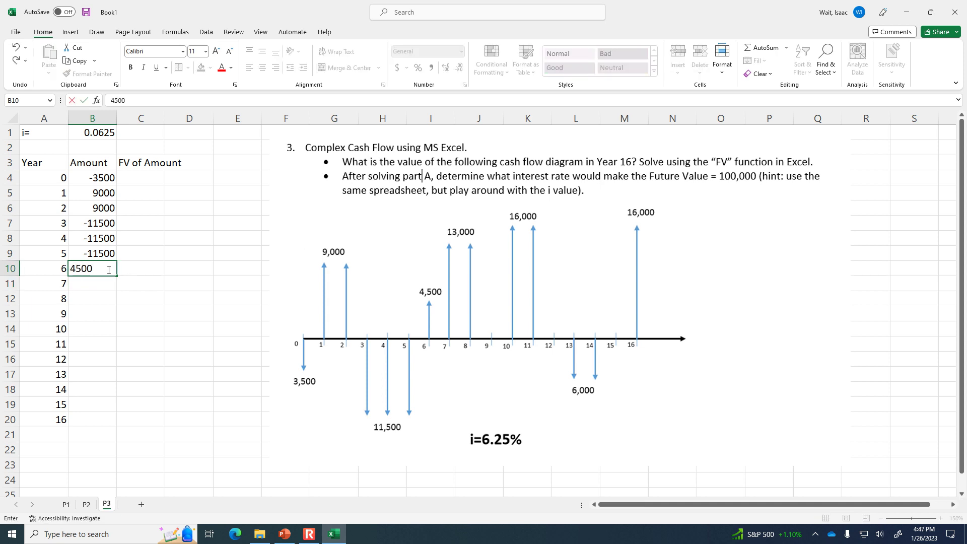
pyautogui.press('Return')
pyautogui.write('13000')
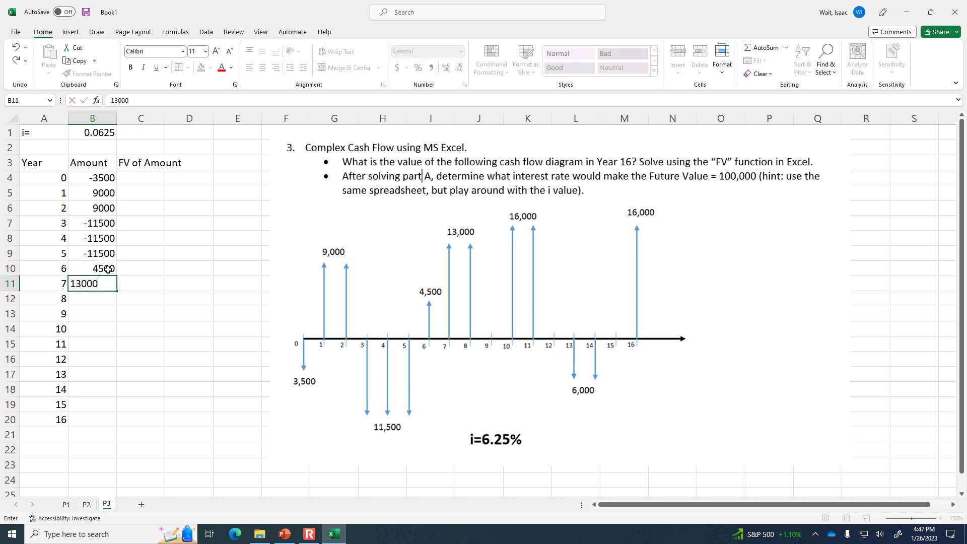
pyautogui.press('Return')
pyautogui.write('13000')
pyautogui.press('Return')
pyautogui.write('0')
pyautogui.press('Return')
pyautogui.write('16')
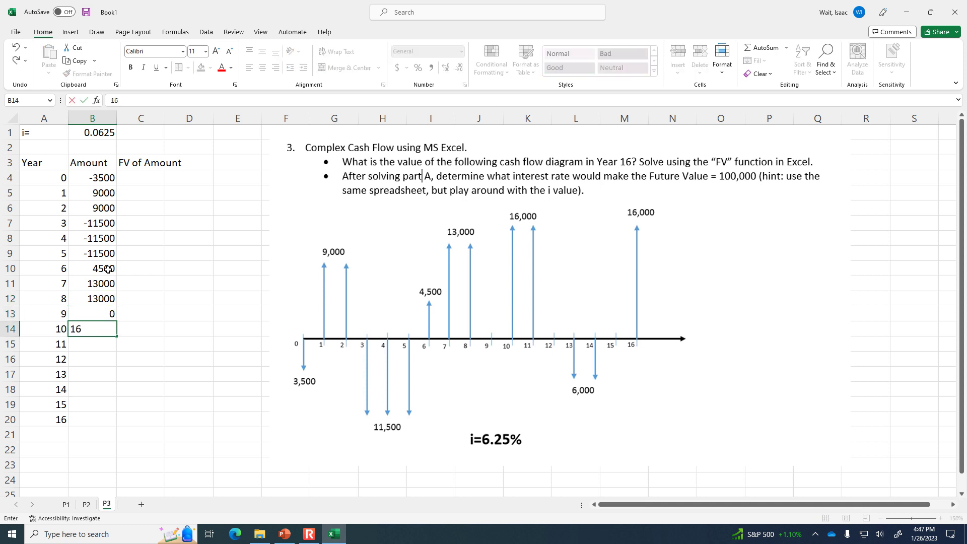
pyautogui.press('Return')
# Enter amounts 16000, 0, -6000, -6000, 0 and 16000 for years 11–16.
pyautogui.write('1')
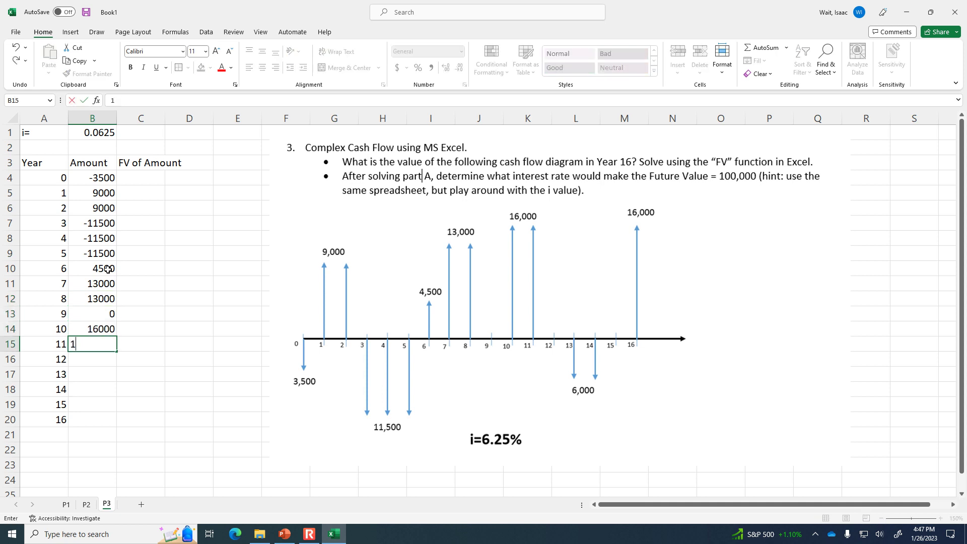
pyautogui.write('6000')
pyautogui.press('Return')
pyautogui.write('0')
pyautogui.press('Return')
pyautogui.write('-6000')
pyautogui.press('Return')
pyautogui.write('-6000')
pyautogui.press('Return')
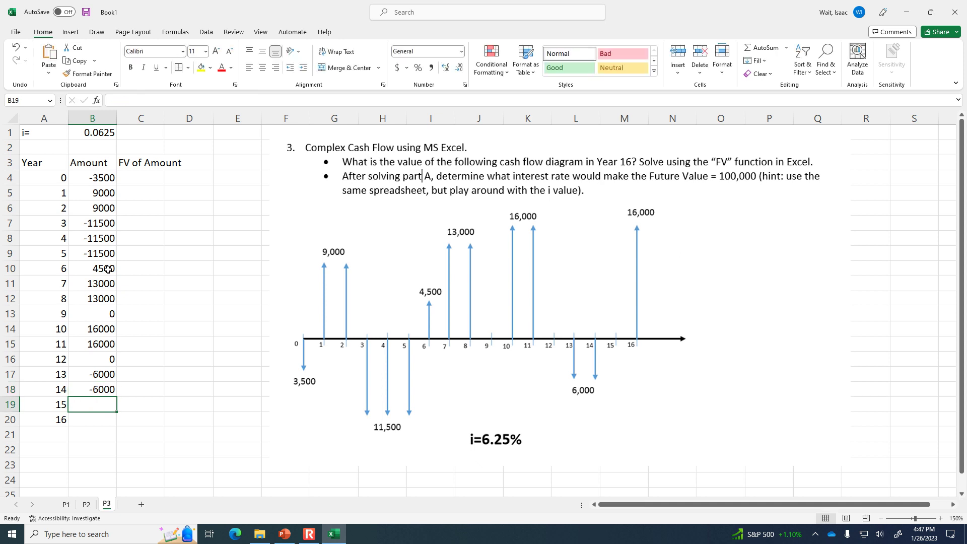
pyautogui.write('0')
pyautogui.press('Return')
pyautogui.write('16000')
pyautogui.press('Return')
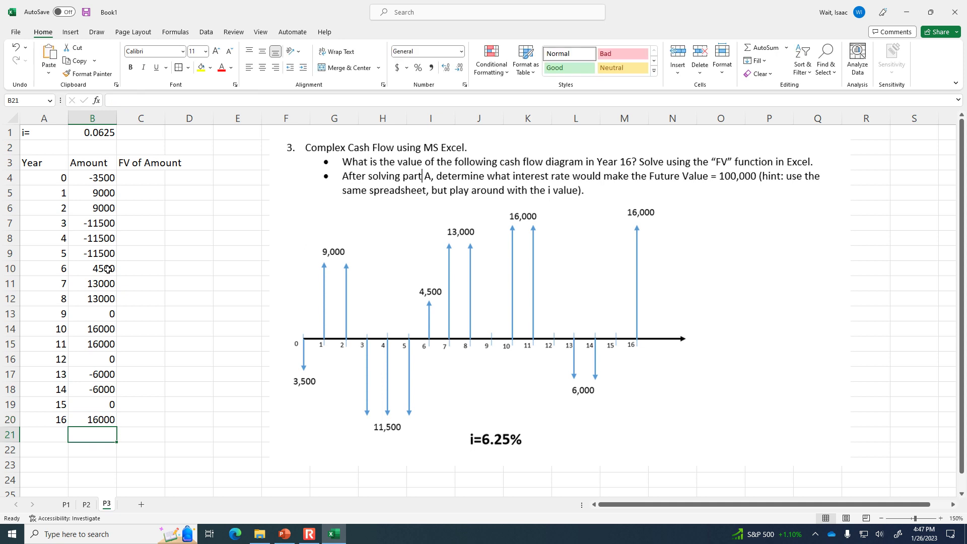
# Widen column C, insert a blank column before Amount, and move the 0.0625 rate back to B1.
pyautogui.moveTo(165, 119); pyautogui.dragTo(201, 119)
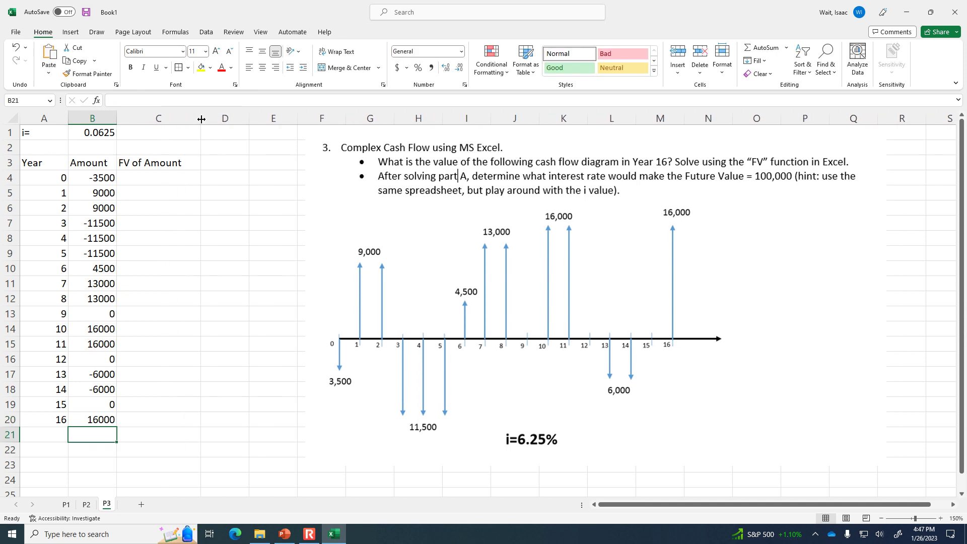
pyautogui.click(153, 179)
pyautogui.click(103, 119)
pyautogui.rightClick(105, 120)
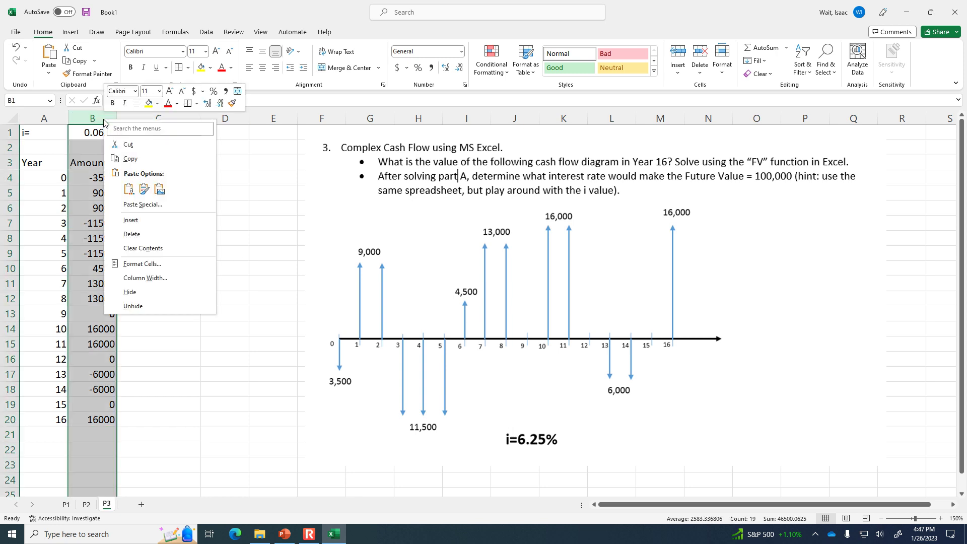
pyautogui.click(137, 221)
pyautogui.click(153, 135)
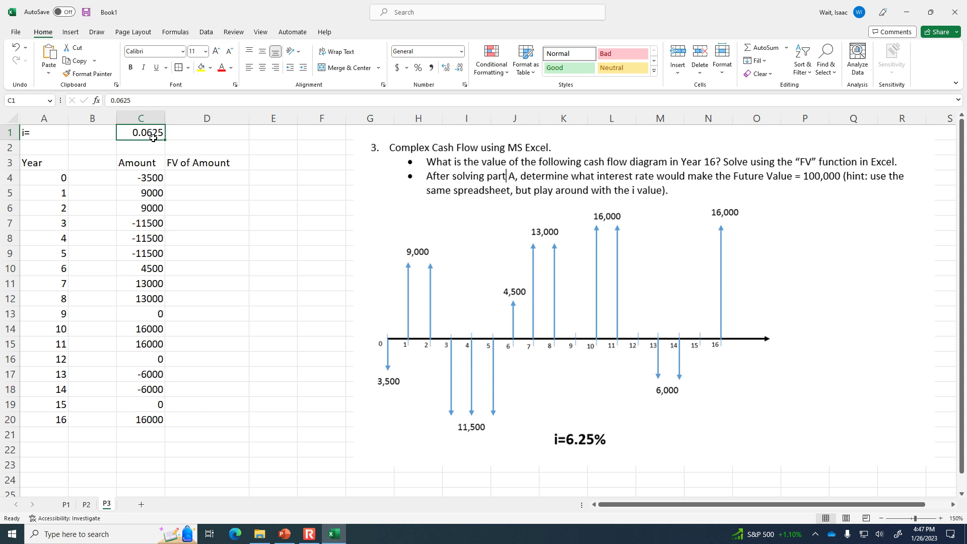
pyautogui.moveTo(152, 141); pyautogui.dragTo(104, 141)
# Add the 'Yrs until yr 16' header in B3 and fill =16-A4 from B4 down to B20.
pyautogui.click(104, 165)
pyautogui.write('Yrs until yr 1')
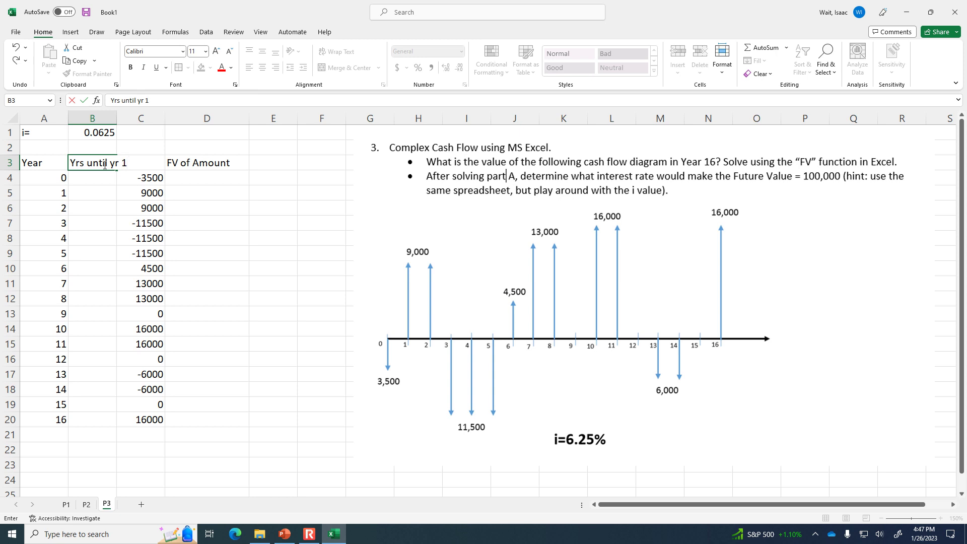
pyautogui.press('Return')
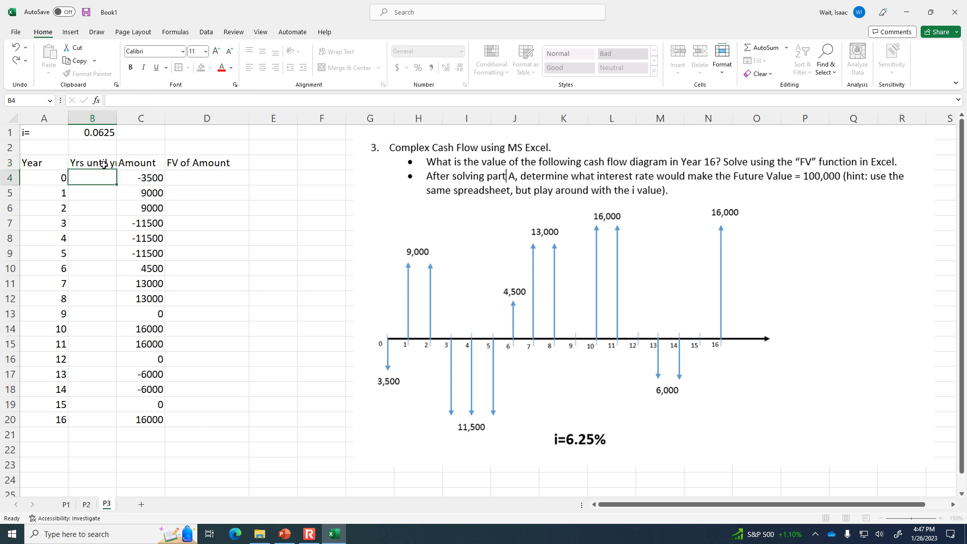
pyautogui.moveTo(121, 120); pyautogui.dragTo(145, 121)
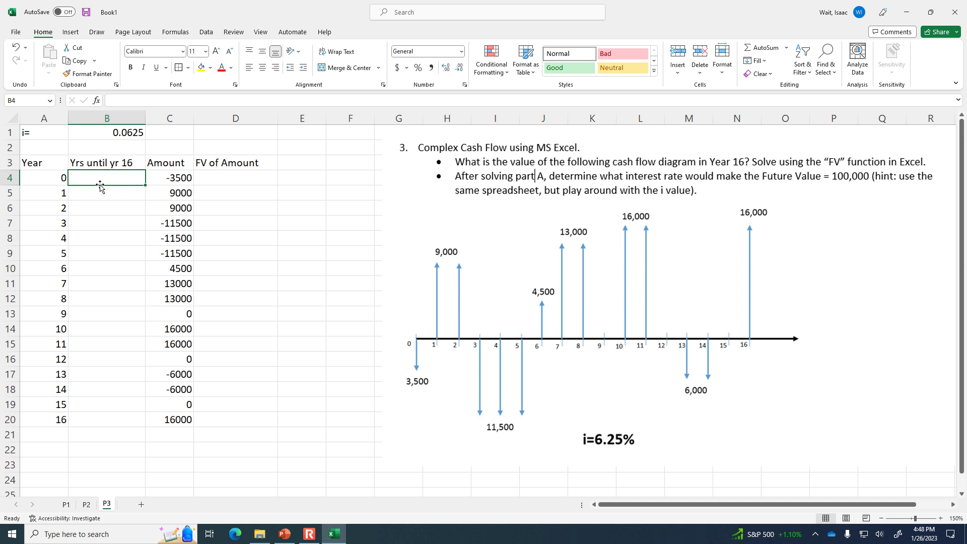
pyautogui.write('=16-')
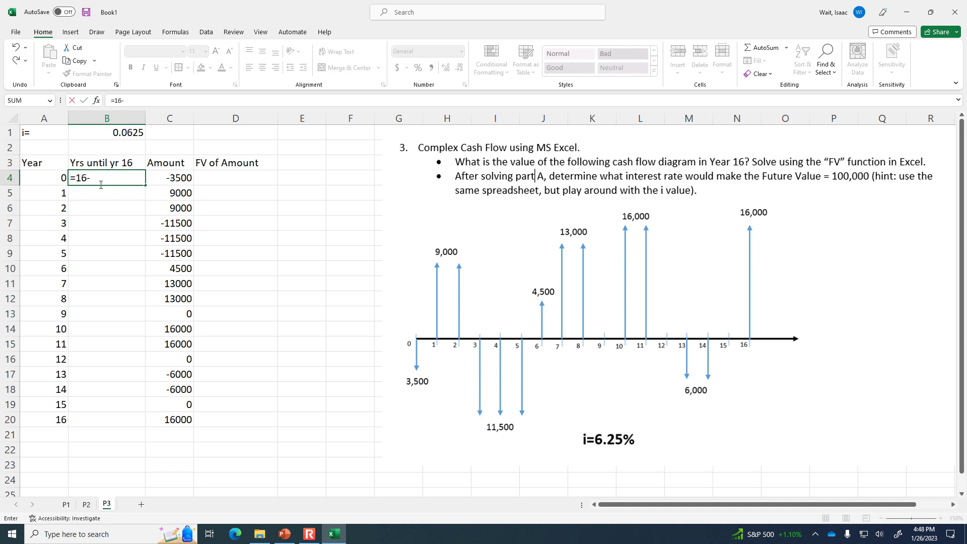
pyautogui.write('A4')
pyautogui.press('Return')
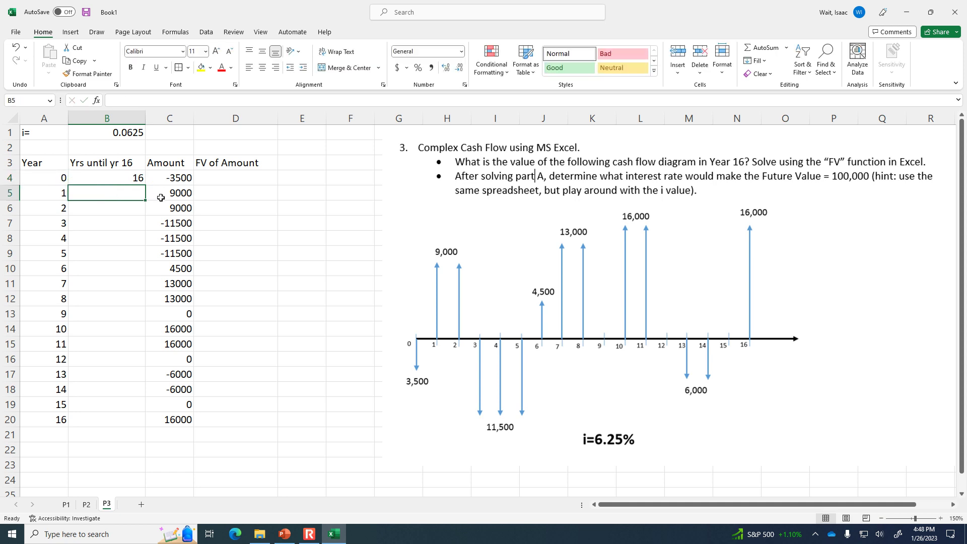
pyautogui.click(137, 180)
pyautogui.moveTo(145, 186); pyautogui.dragTo(136, 422)
pyautogui.click(245, 174)
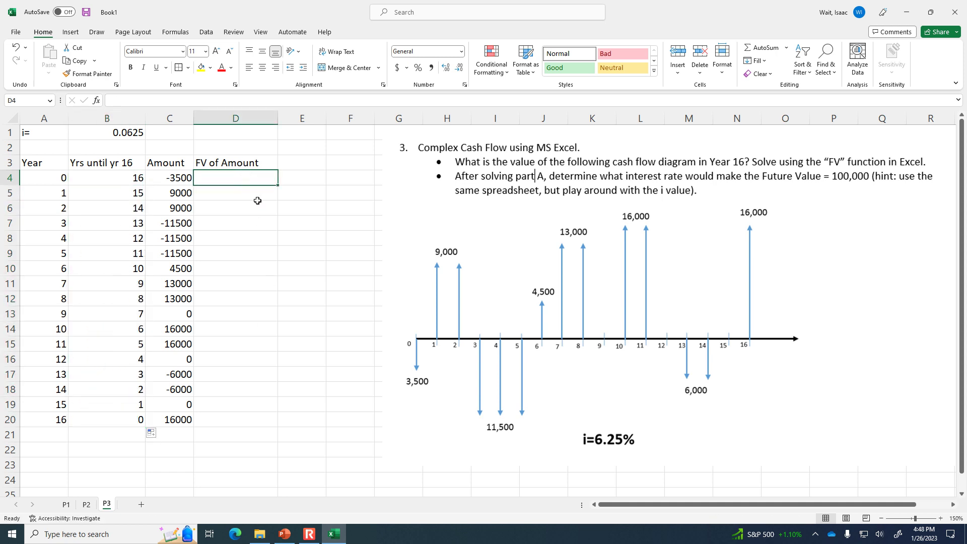
# Enter =FV($B$1,B4,,-C4) in D4 for the first future value.
pyautogui.write('=fv(')
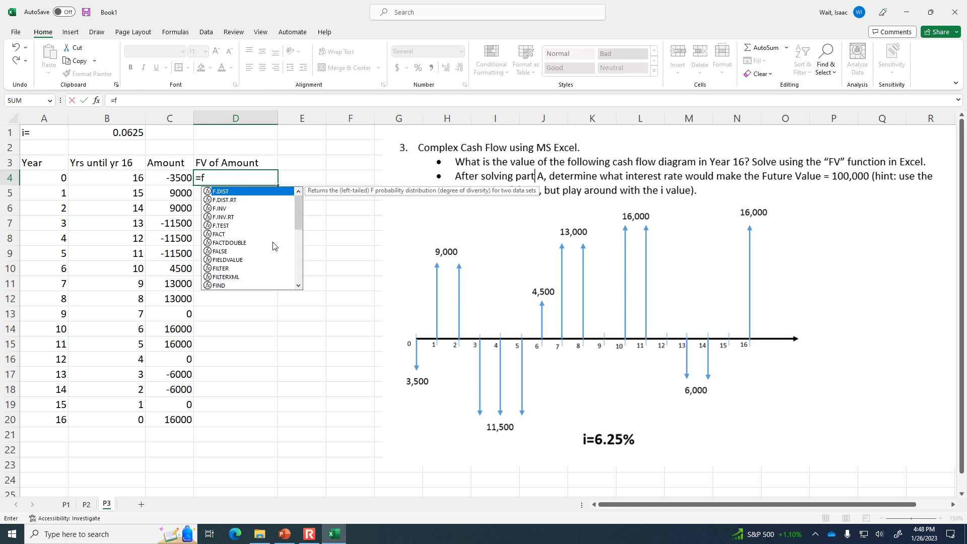
pyautogui.click(122, 133)
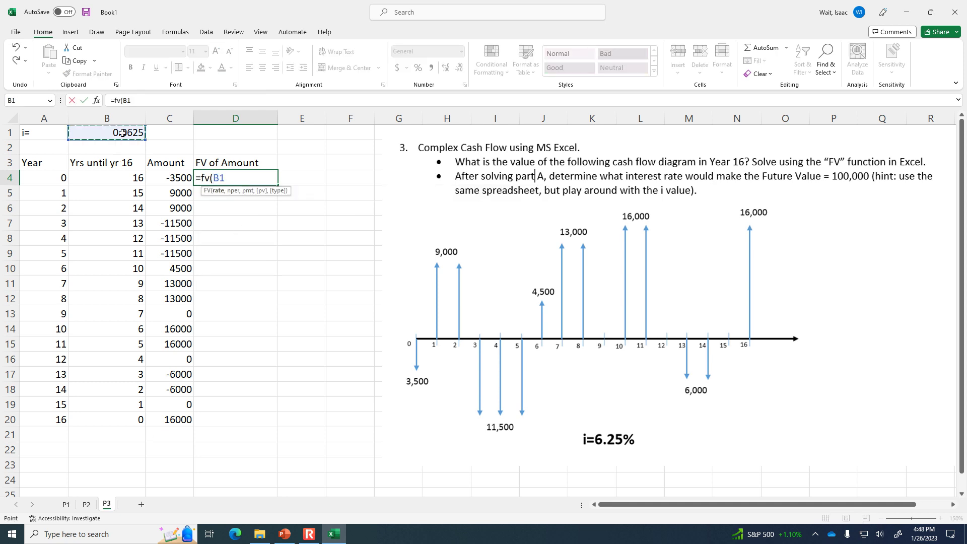
pyautogui.press('F4')
pyautogui.write(',')
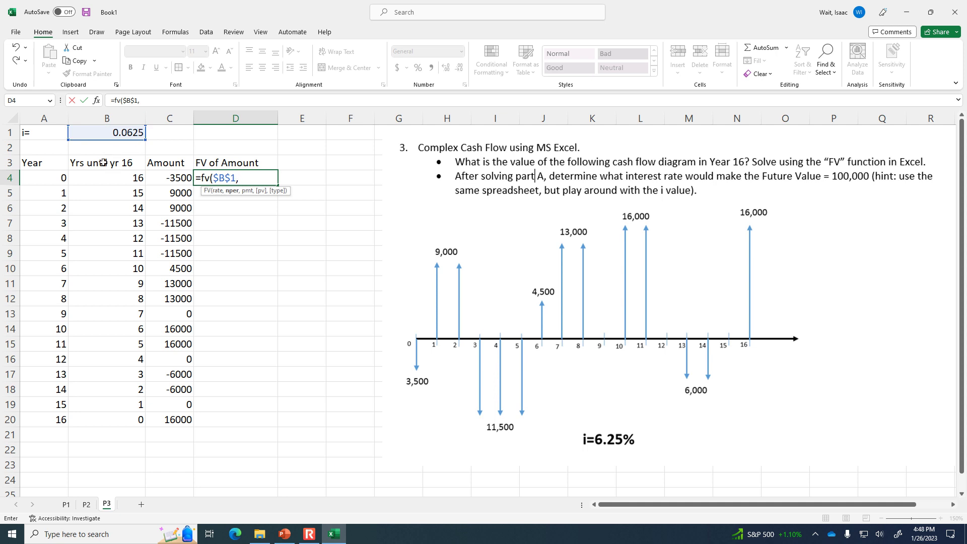
pyautogui.click(109, 182)
pyautogui.write(',,-')
pyautogui.click(157, 177)
pyautogui.write(')')
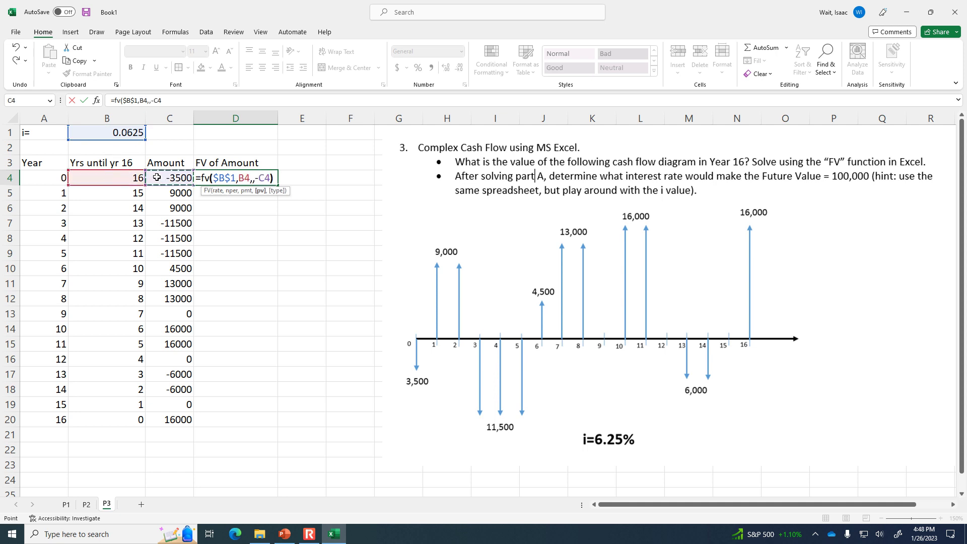
pyautogui.press('Return')
# Format the amounts and FV cells C4:D20 as Currency.
pyautogui.moveTo(190, 176); pyautogui.dragTo(276, 419)
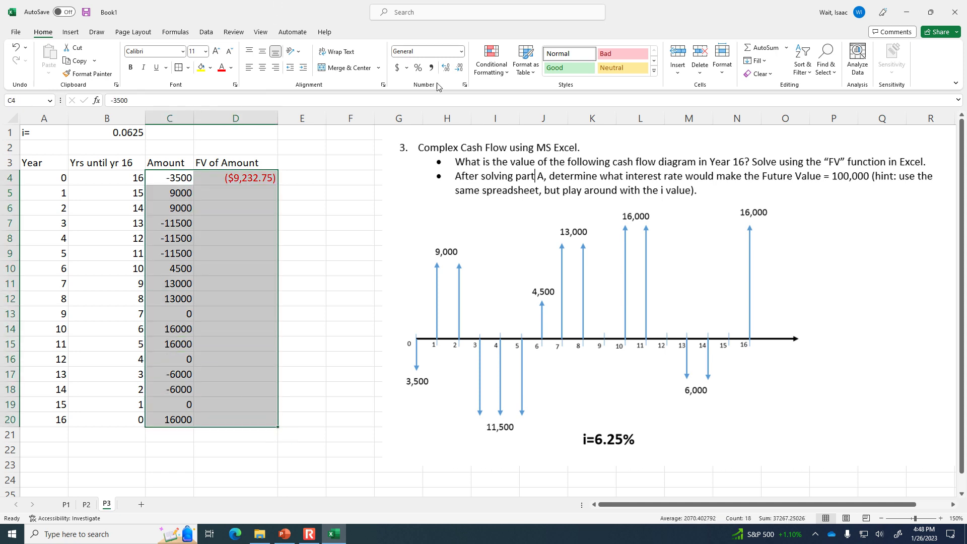
pyautogui.click(462, 51)
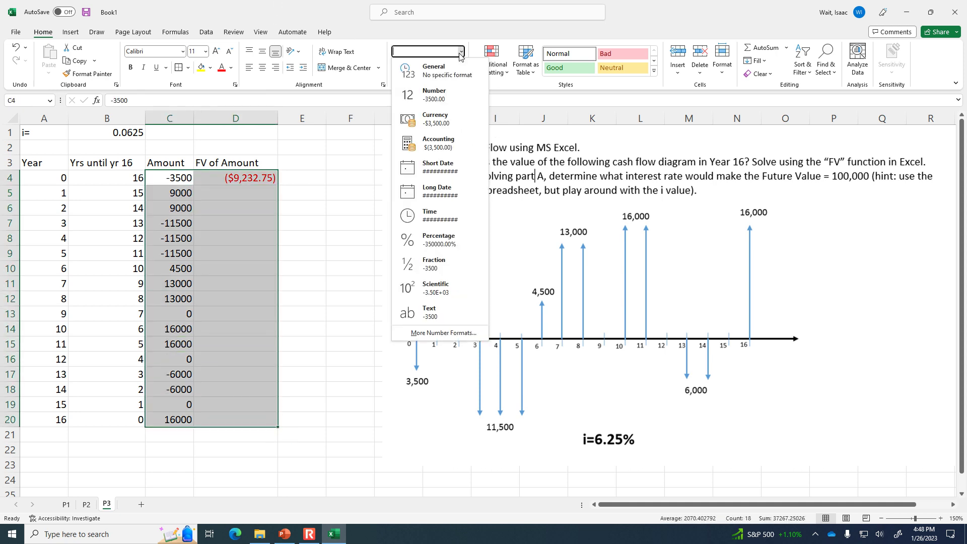
pyautogui.click(452, 116)
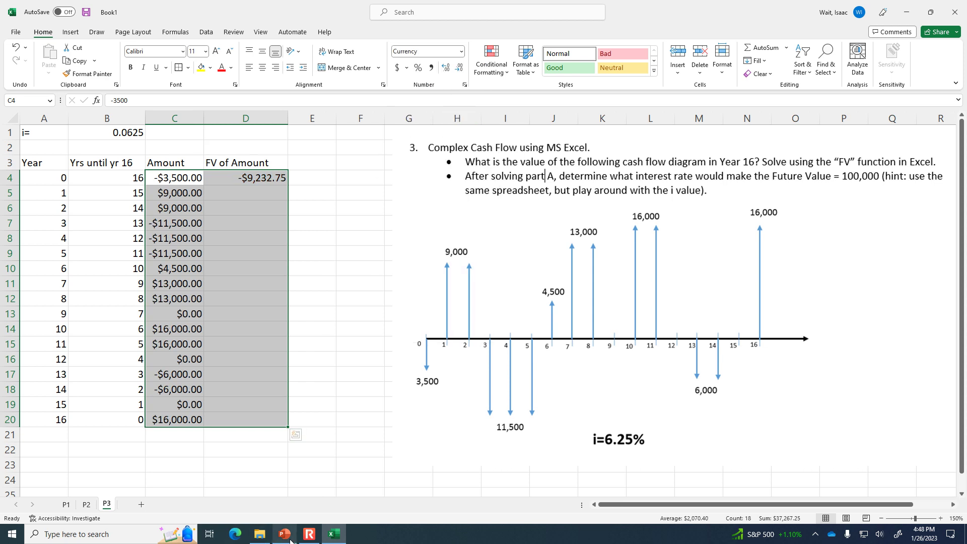
pyautogui.click(309, 534)
pyautogui.click(158, 141)
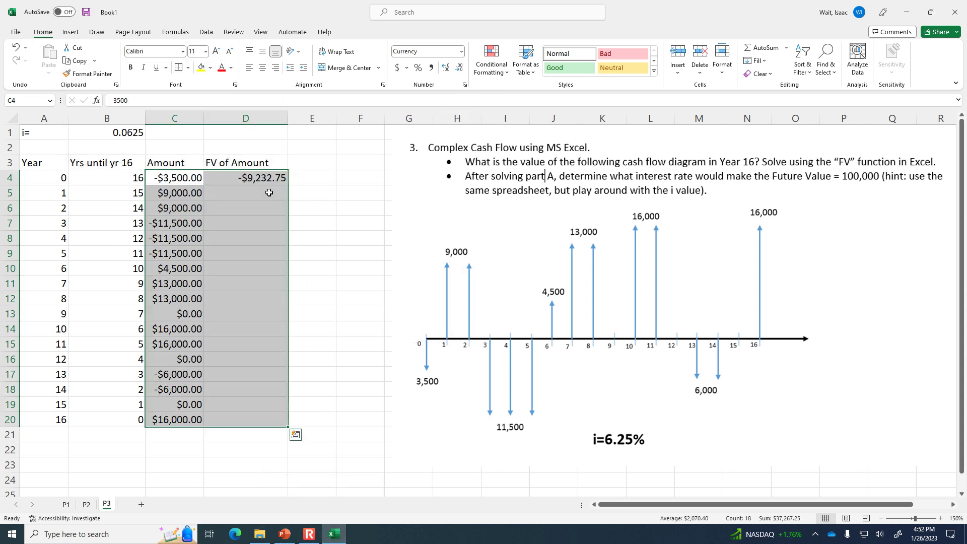
# Copy the FV formula down to D20 and type the label Sum: in C22.
pyautogui.click(273, 181)
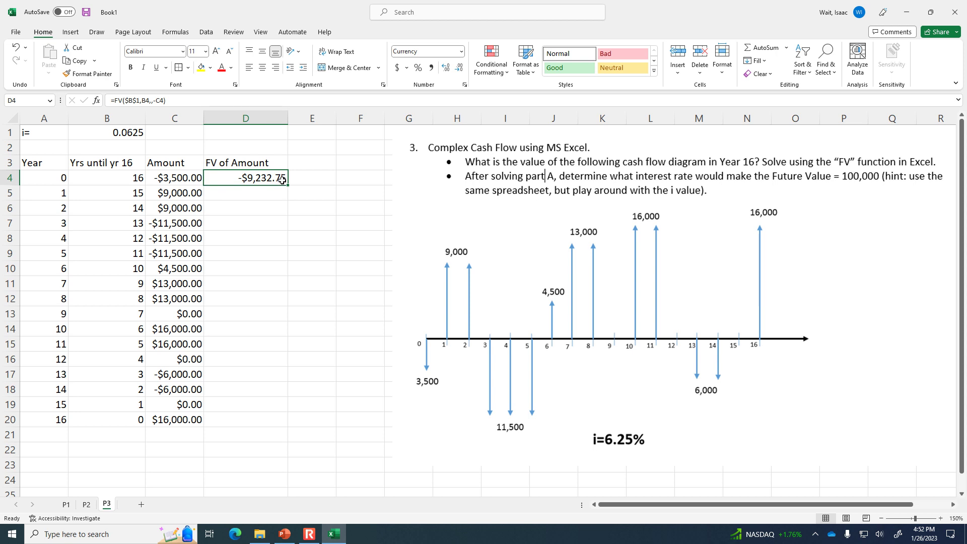
pyautogui.moveTo(289, 186); pyautogui.dragTo(280, 428)
pyautogui.click(184, 444)
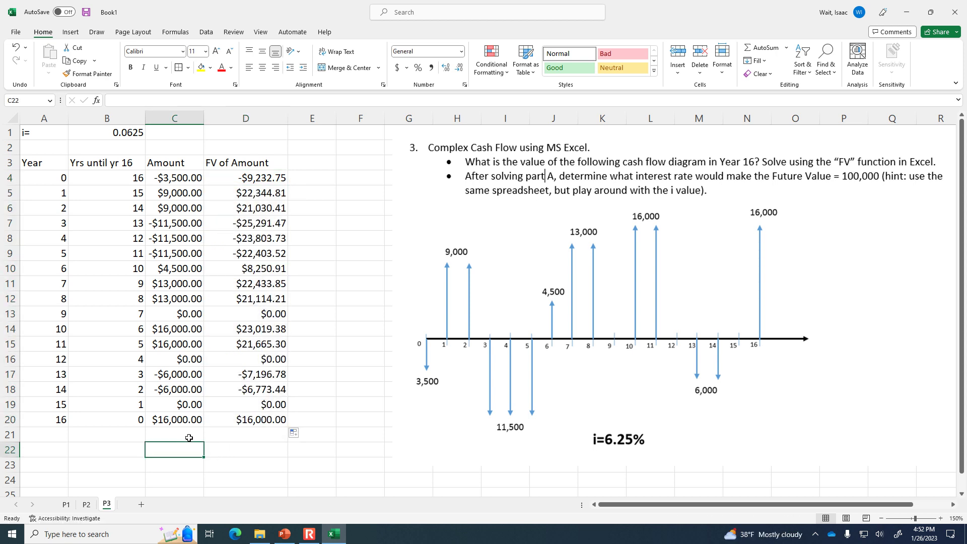
pyautogui.write('Sum:')
pyautogui.press('Tab')
# Enter =SUM(D4:D20) in D22 and bold C22:D22, showing $61,157.18.
pyautogui.write('=sum(')
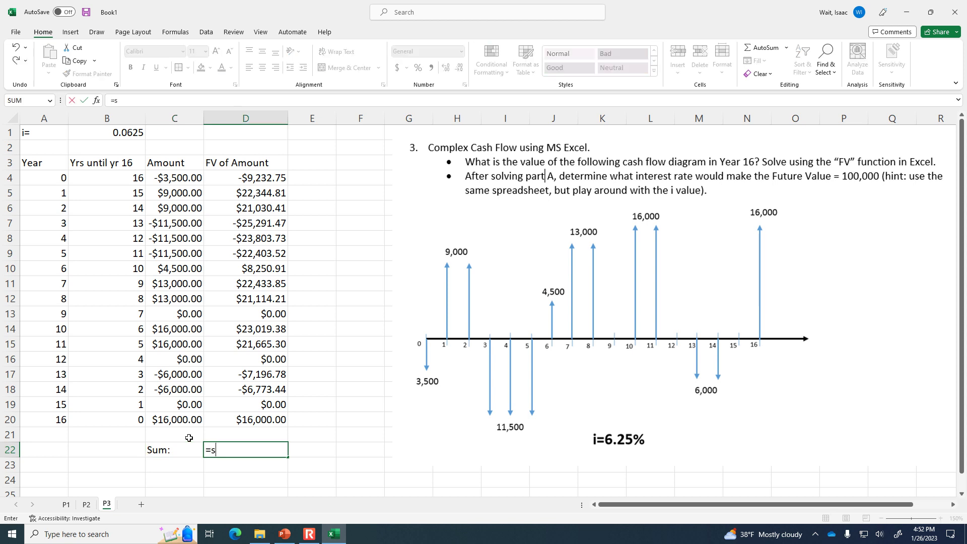
pyautogui.press('Up')
pyautogui.press('Up')
pyautogui.hotkey('shift', 'Up')
pyautogui.hotkey('shift', 'Up')
pyautogui.hotkey('shift', 'Up')
pyautogui.hotkey('shift', 'Up')
pyautogui.hotkey('shift', 'Up')
pyautogui.hotkey('shift', 'Up')
pyautogui.hotkey('shift', 'Up')
pyautogui.hotkey('shift', 'Up')
pyautogui.hotkey('shift', 'Up')
pyautogui.hotkey('shift', 'Up')
pyautogui.hotkey('shift', 'Up')
pyautogui.hotkey('shift', 'Up')
pyautogui.hotkey('shift', 'Up')
pyautogui.hotkey('shift', 'Up')
pyautogui.hotkey('shift', 'Up')
pyautogui.hotkey('shift', 'Up')
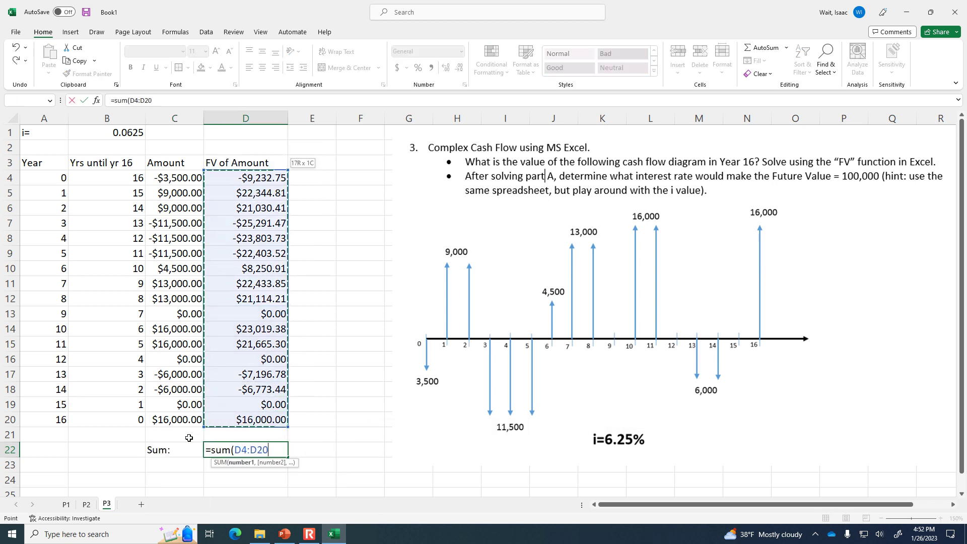
pyautogui.press('Return')
pyautogui.moveTo(168, 448); pyautogui.dragTo(272, 449)
pyautogui.click(131, 67)
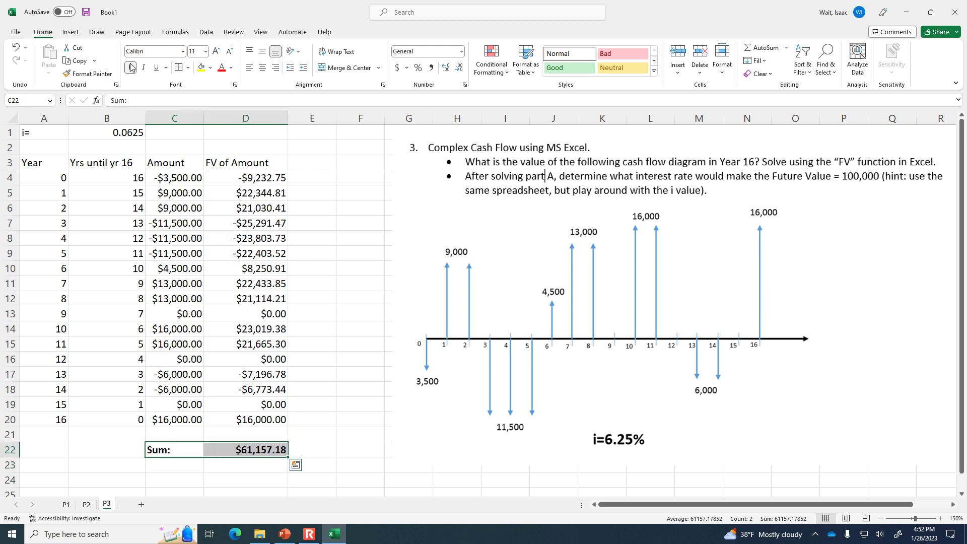
pyautogui.click(340, 266)
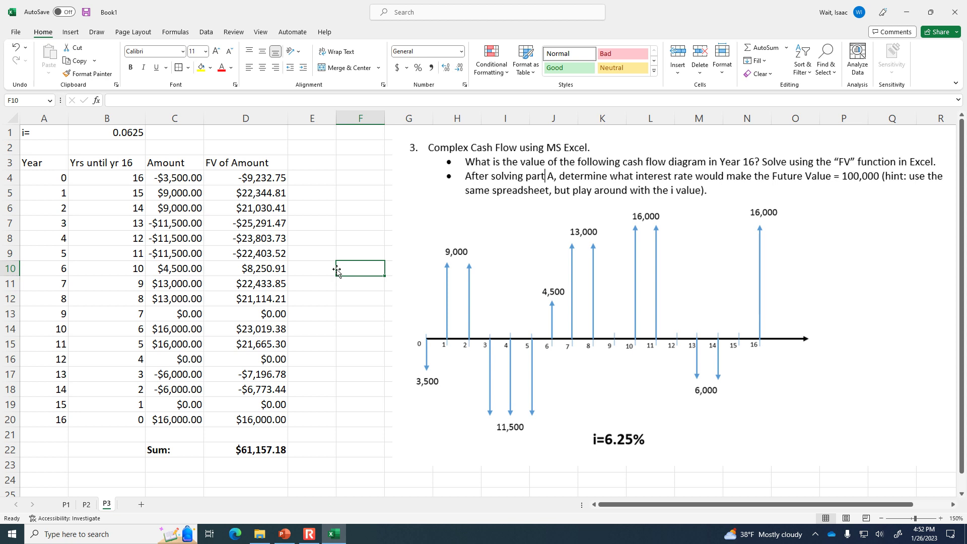
pyautogui.click(309, 533)
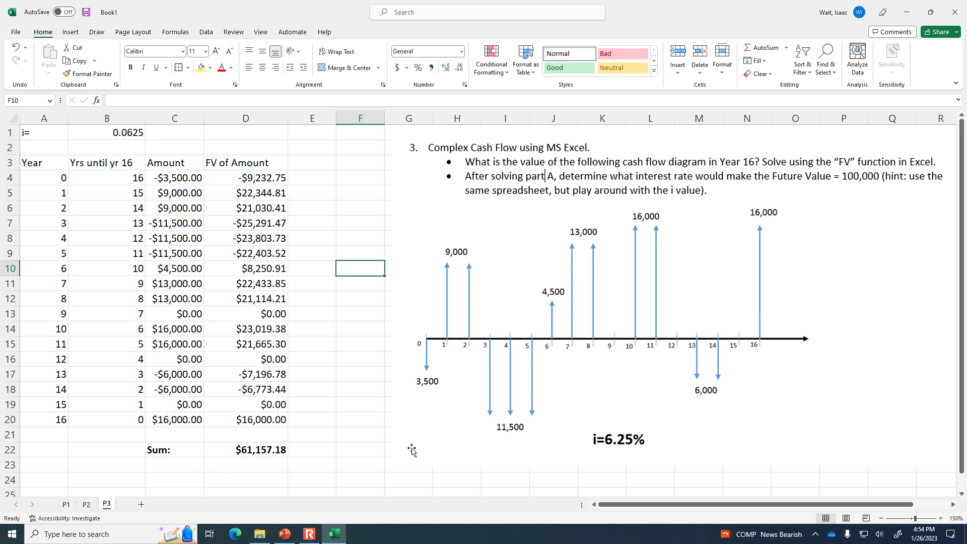
# Note in C24 that 6.25% gives an FV sum of $61,157.18; ask in C25 what rate reaches $100,000.
pyautogui.click(182, 475)
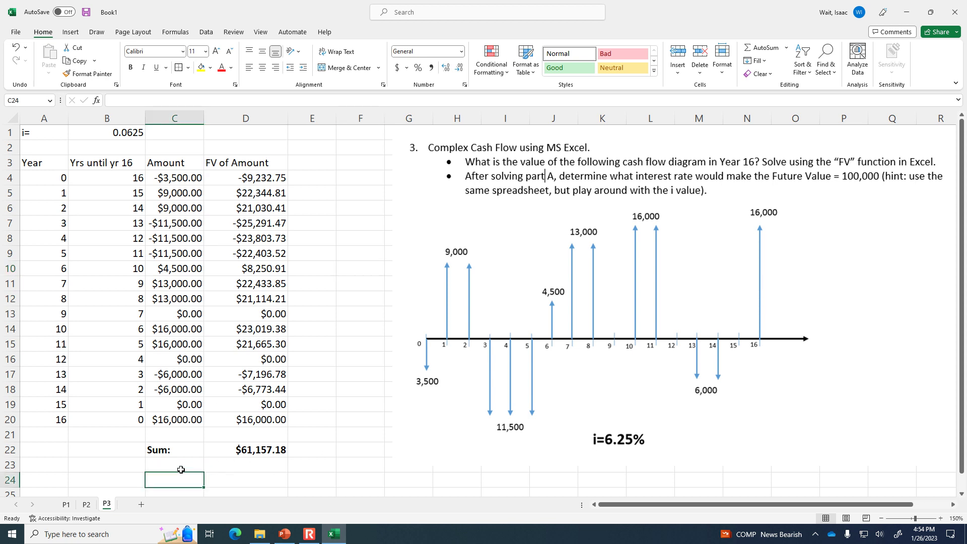
pyautogui.write('At')
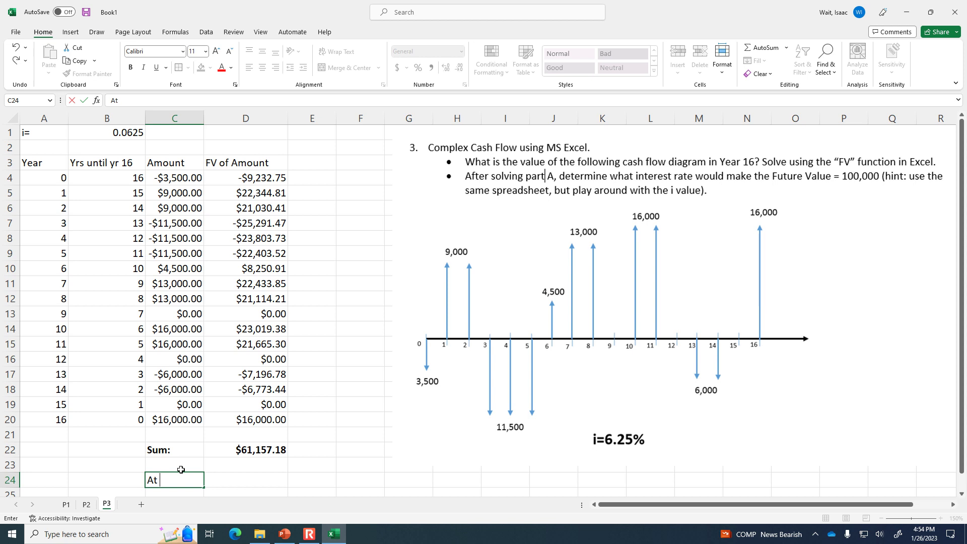
pyautogui.write('r6.25% interest, the sum of the FV is $61,157')
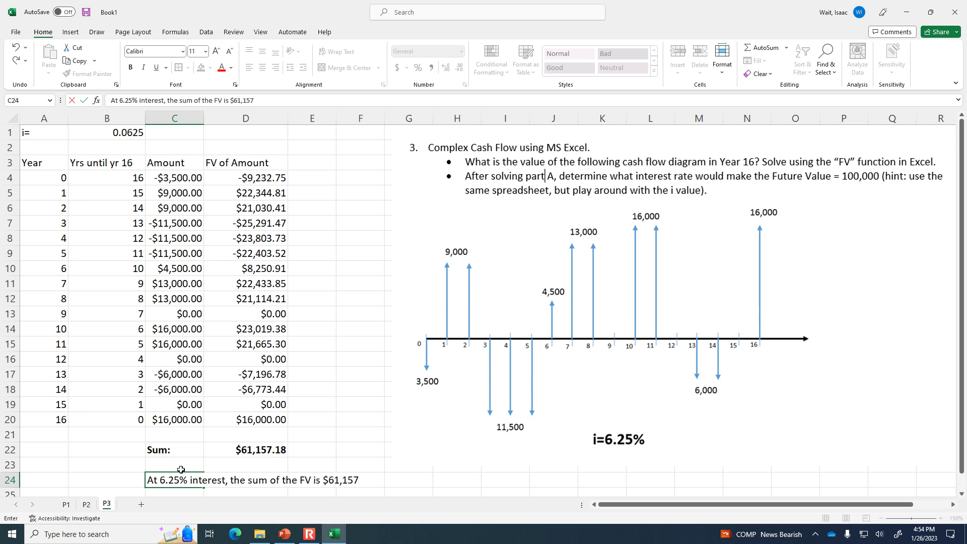
pyautogui.write('.18.')
pyautogui.press('Return')
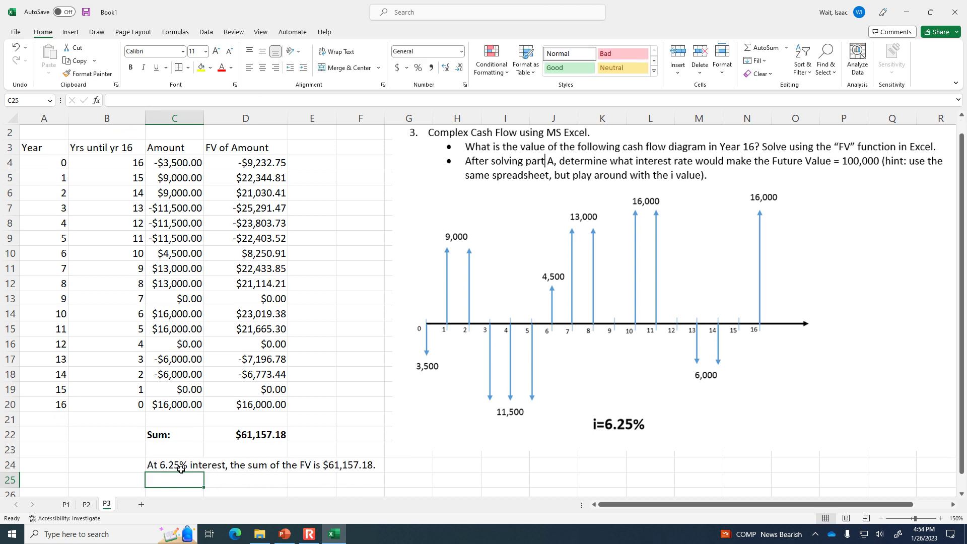
pyautogui.write('But what interest rate is need')
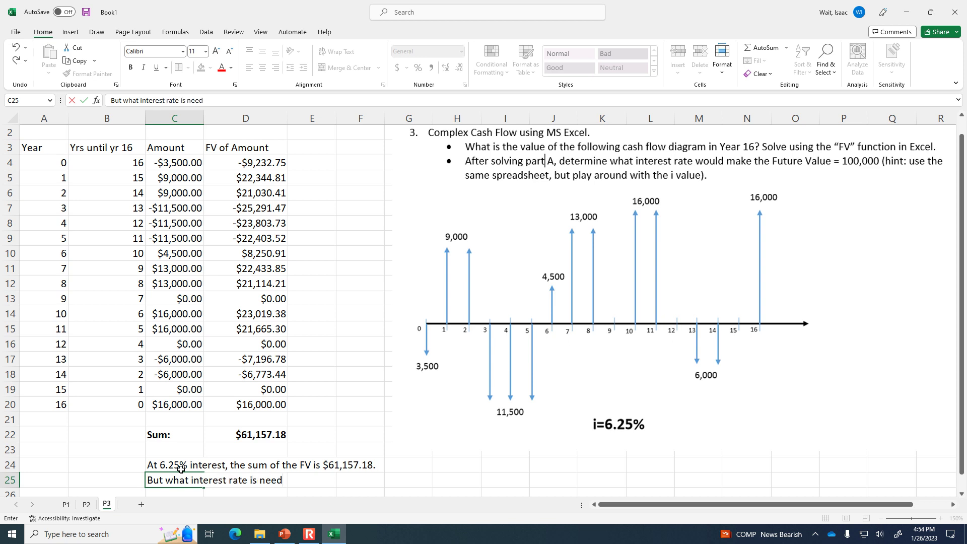
pyautogui.write('ed for the sum of the FV to be $1')
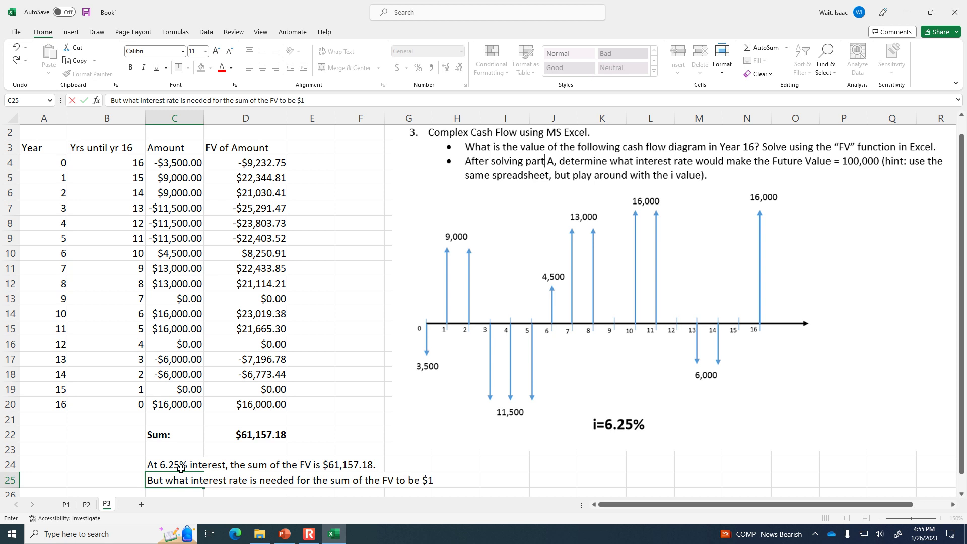
pyautogui.write('00,000')
pyautogui.press('Return')
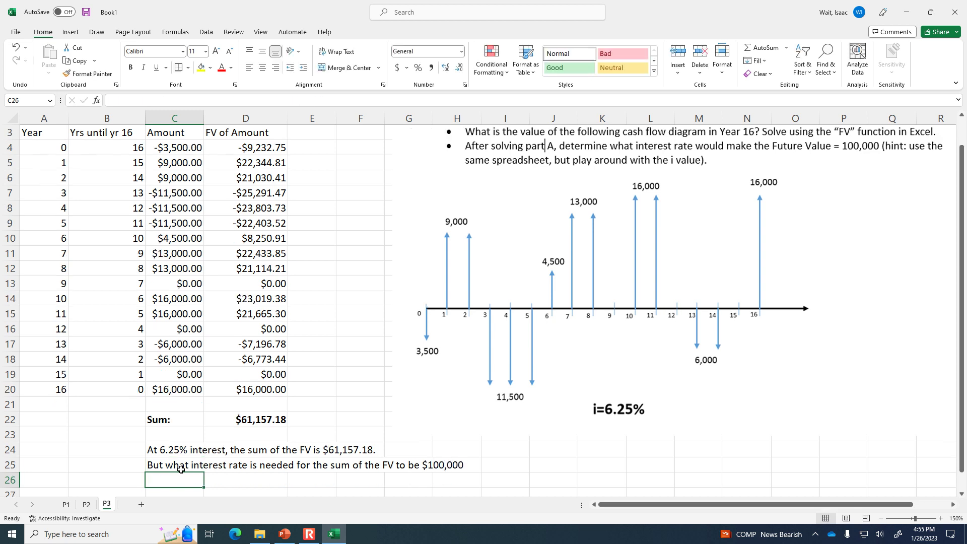
# Zoom out and widen column C so all amounts display fully.
pyautogui.click(882, 518)
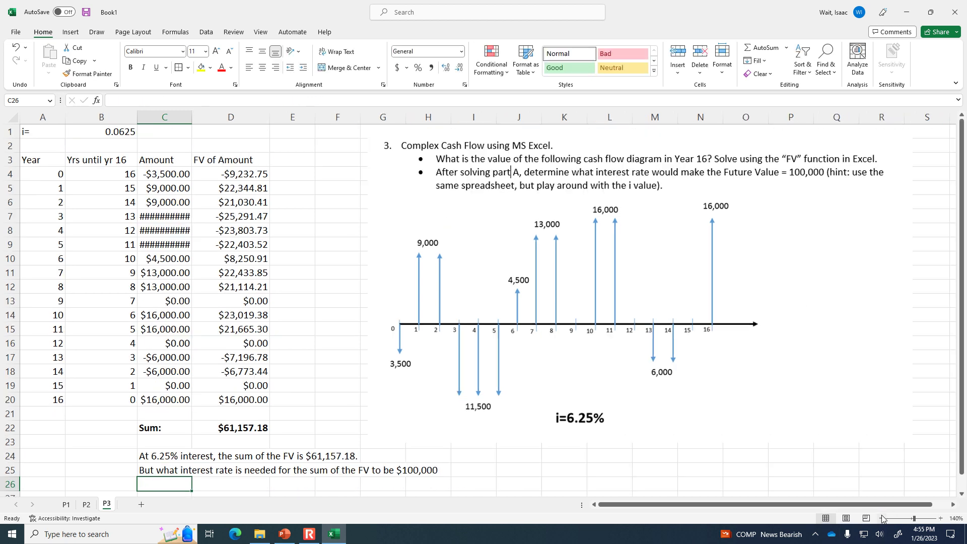
pyautogui.click(881, 518)
pyautogui.moveTo(178, 121); pyautogui.dragTo(183, 125)
pyautogui.click(222, 406)
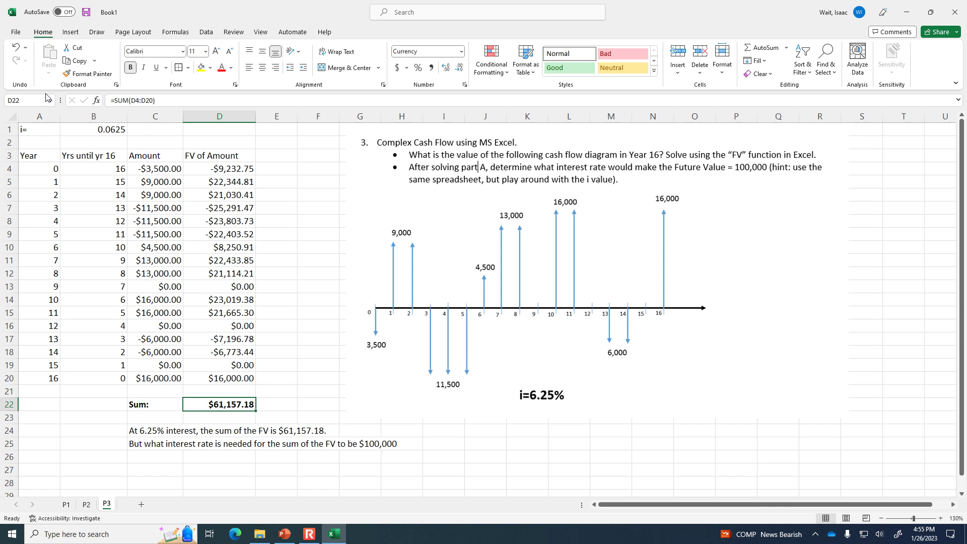
# Try interest rates 0.1, 0.11, 0.15 and finally 0.16 in B1, raising the FV sum to $94,418.06.
pyautogui.click(116, 131)
pyautogui.write('0.1')
pyautogui.press('Return')
pyautogui.click(115, 130)
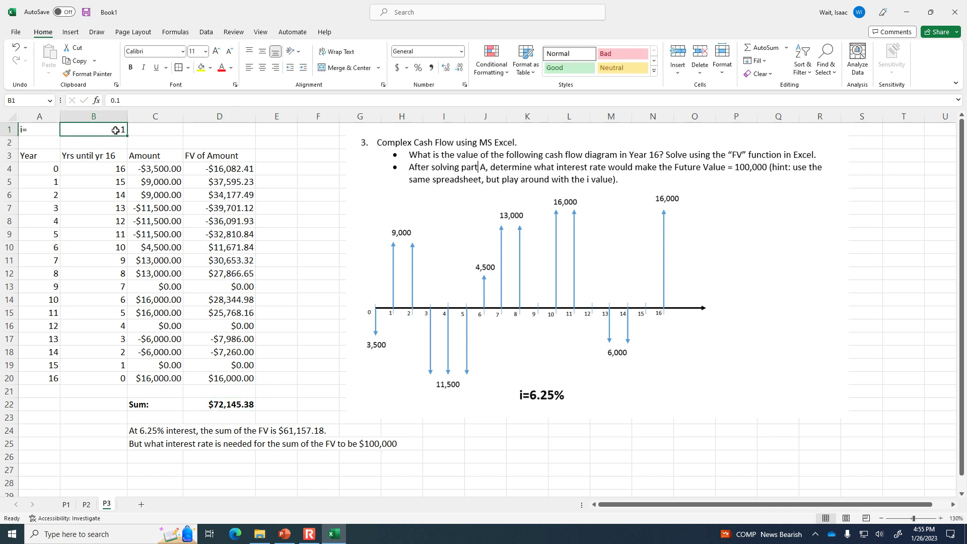
pyautogui.write('0.11')
pyautogui.press('Return')
pyautogui.click(115, 130)
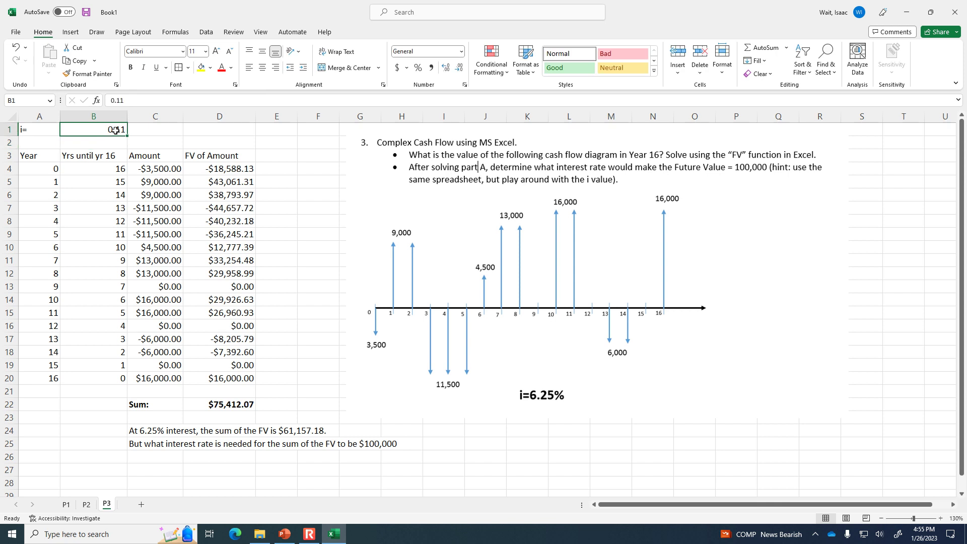
pyautogui.write('0.15')
pyautogui.press('Return')
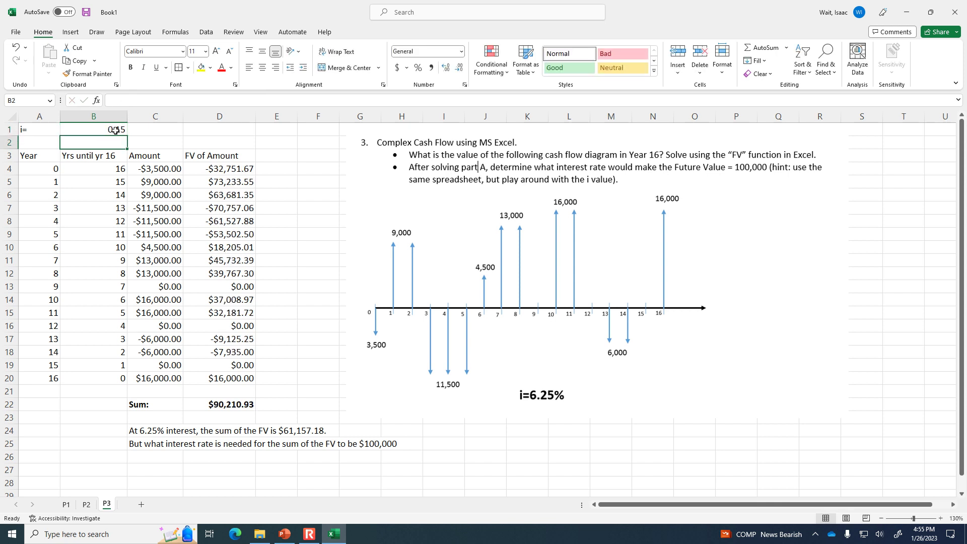
pyautogui.click(116, 131)
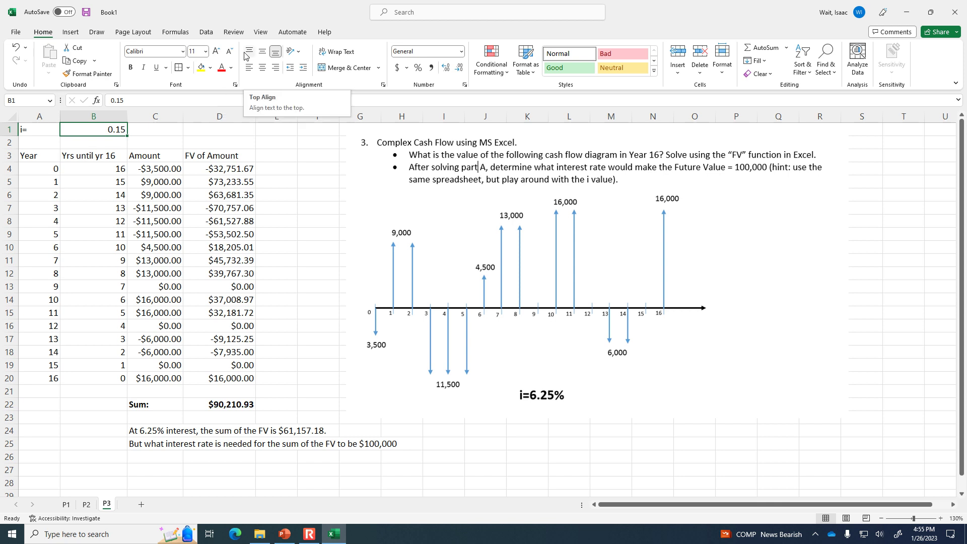
pyautogui.write('.1')
pyautogui.press('Return')
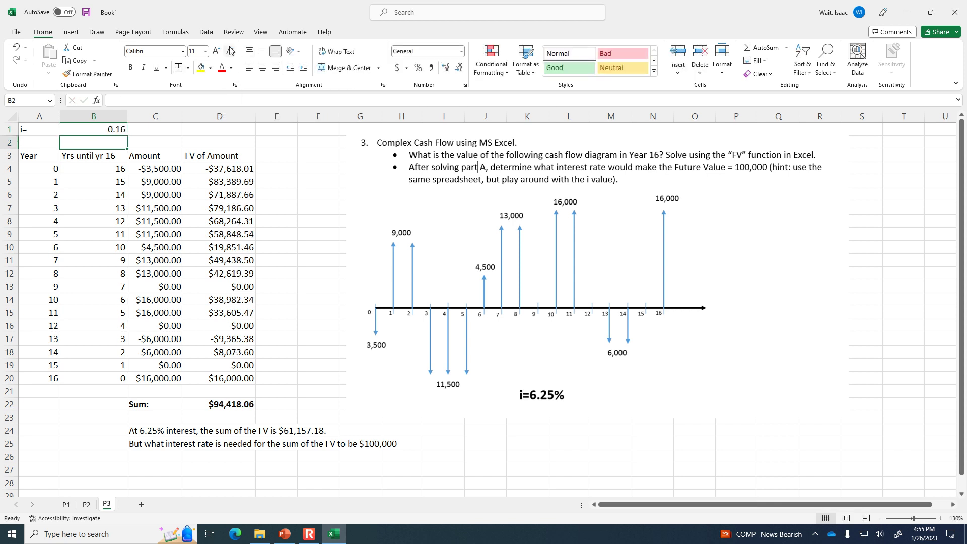
pyautogui.click(205, 33)
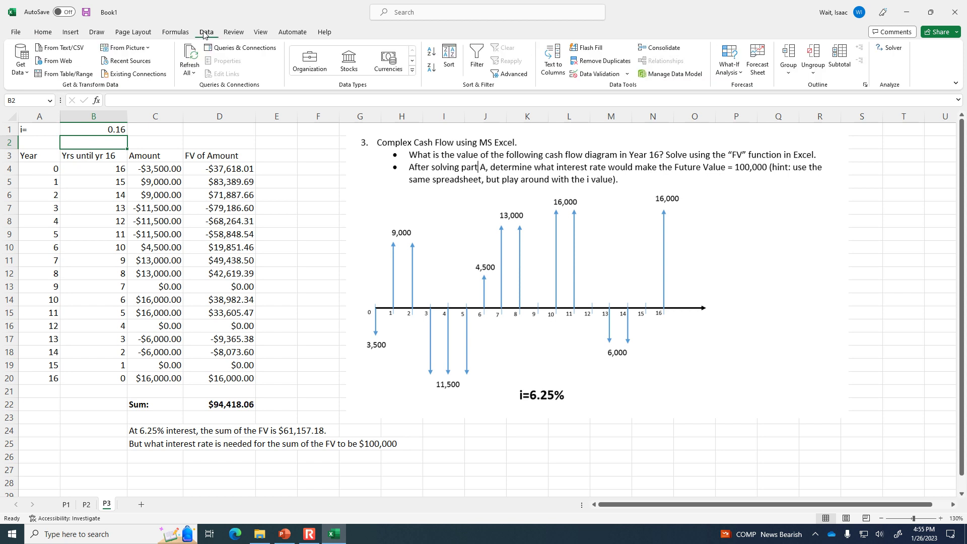
# Goal Seek $D$22 to 100000 by changing $B$1, setting the rate to 0.172461803.
pyautogui.click(737, 73)
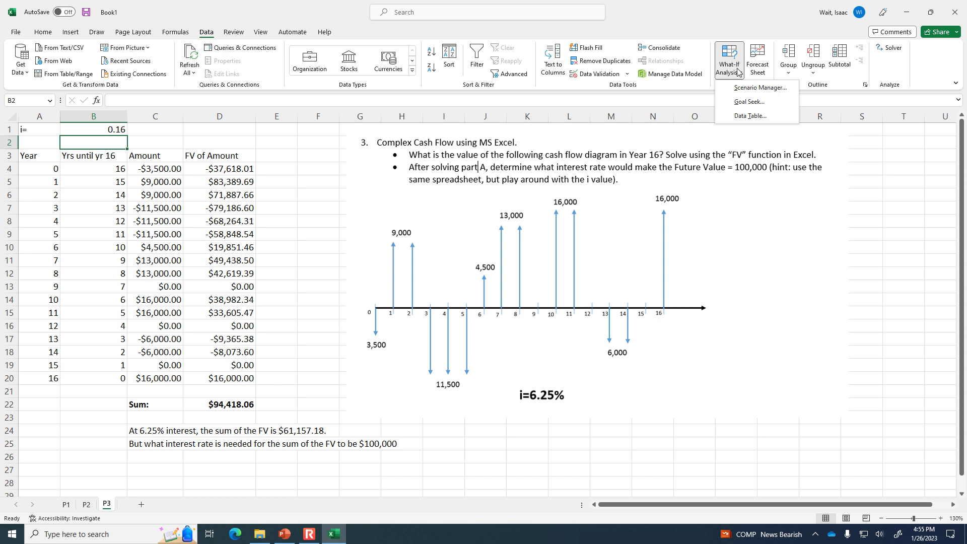
pyautogui.click(744, 102)
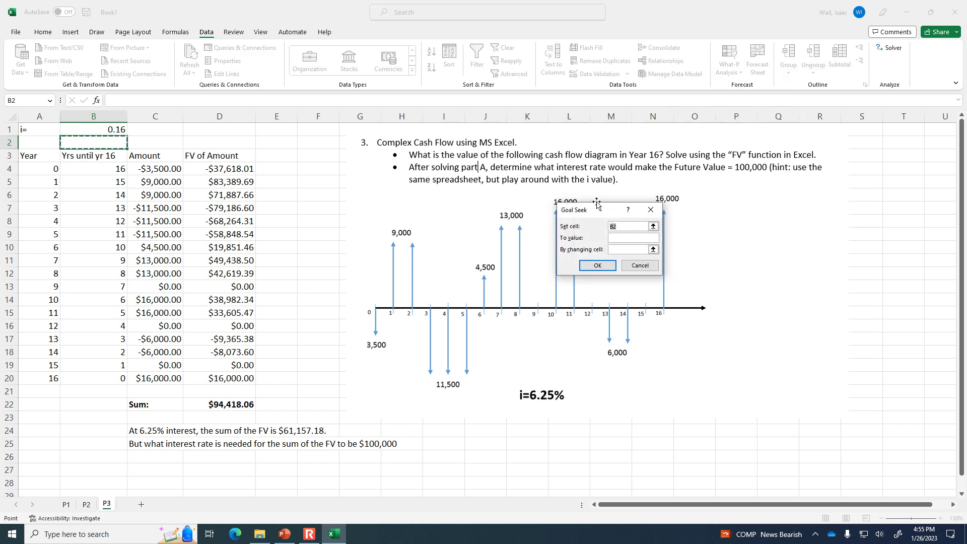
pyautogui.moveTo(596, 204); pyautogui.dragTo(305, 325)
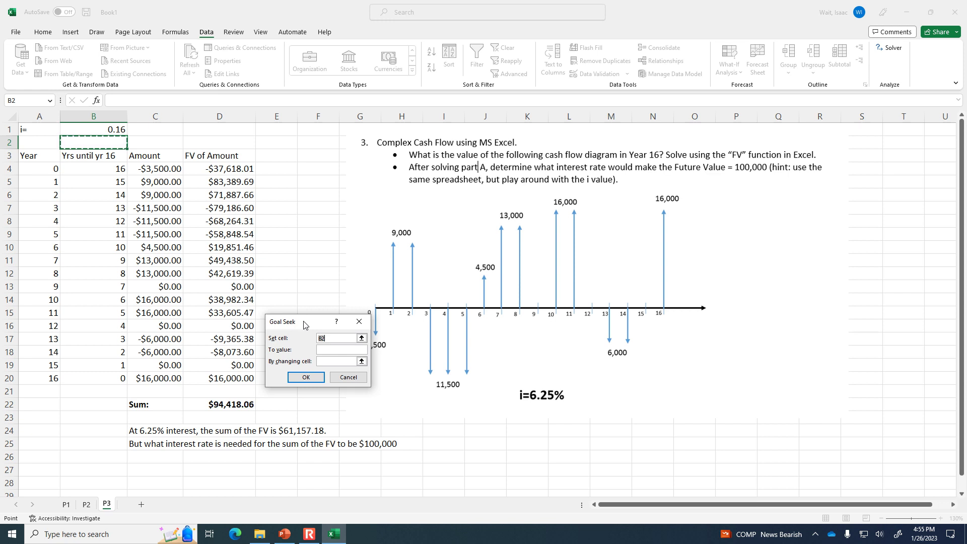
pyautogui.click(227, 406)
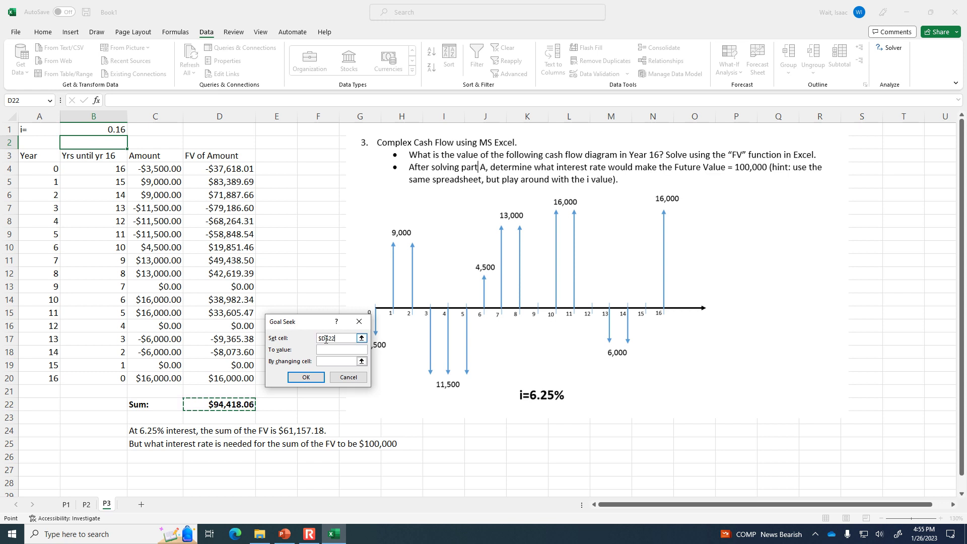
pyautogui.click(337, 350)
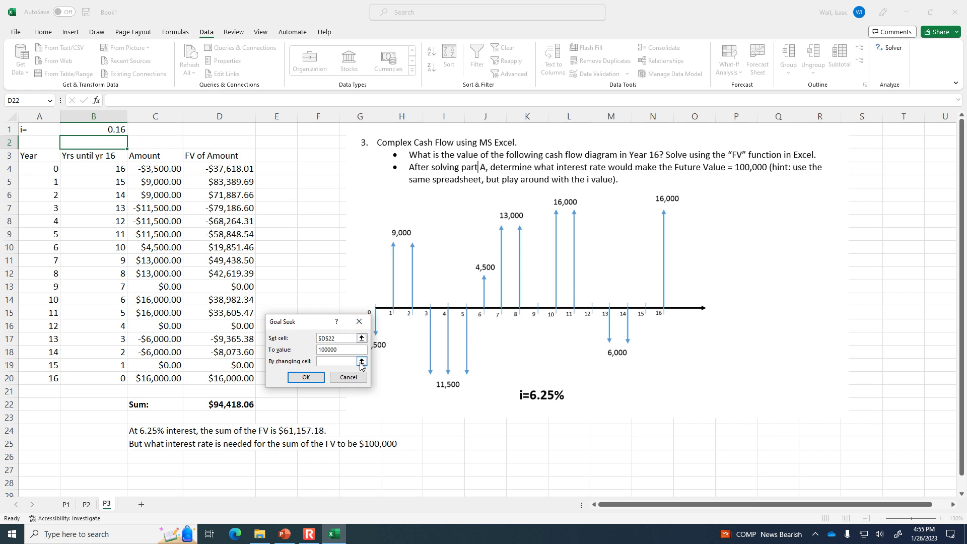
pyautogui.click(362, 362)
pyautogui.click(108, 129)
pyautogui.click(364, 334)
pyautogui.click(295, 379)
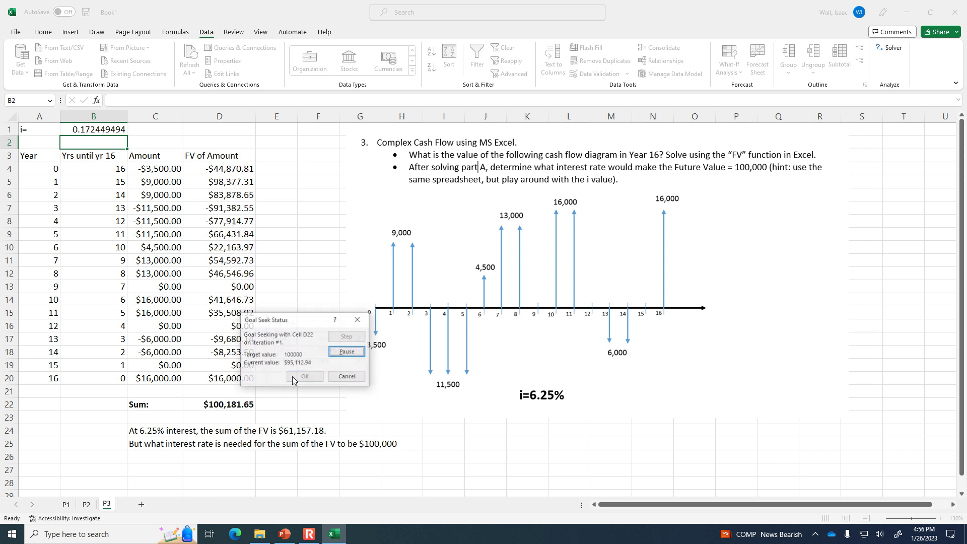
pyautogui.click(294, 379)
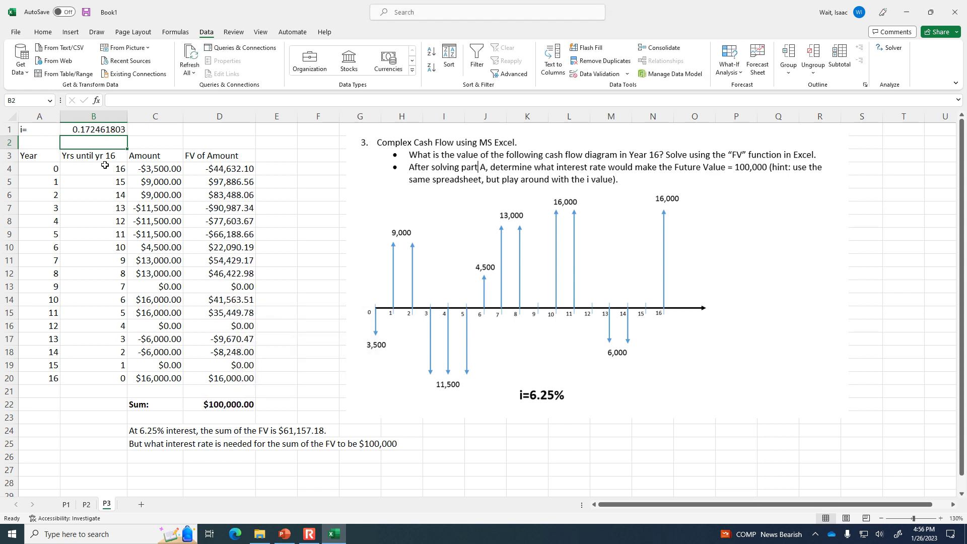
pyautogui.click(93, 130)
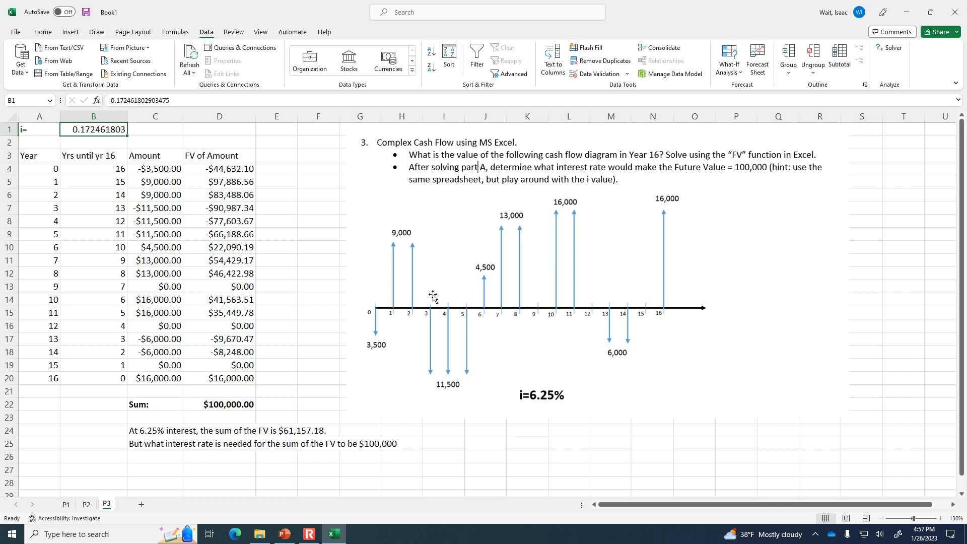
pyautogui.click(226, 405)
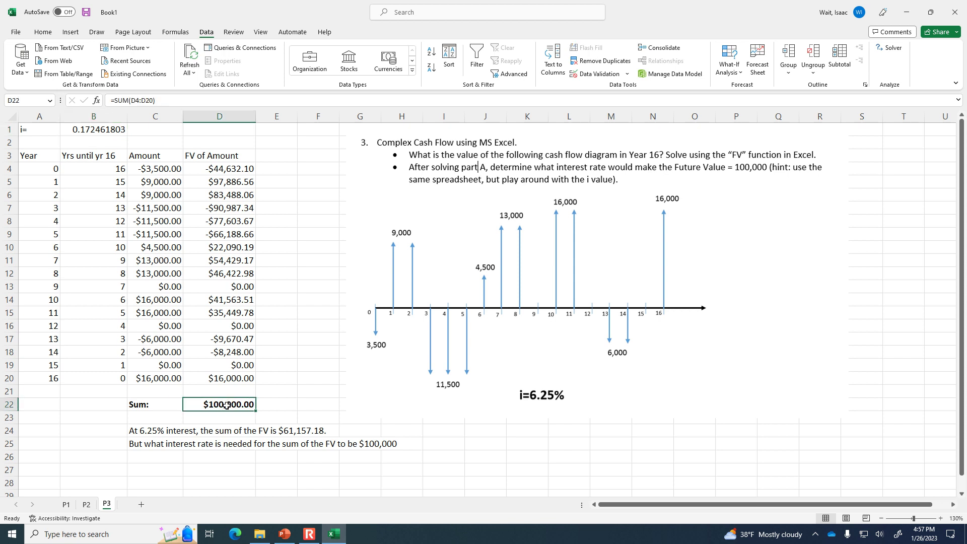
pyautogui.moveTo(158, 169); pyautogui.dragTo(162, 378)
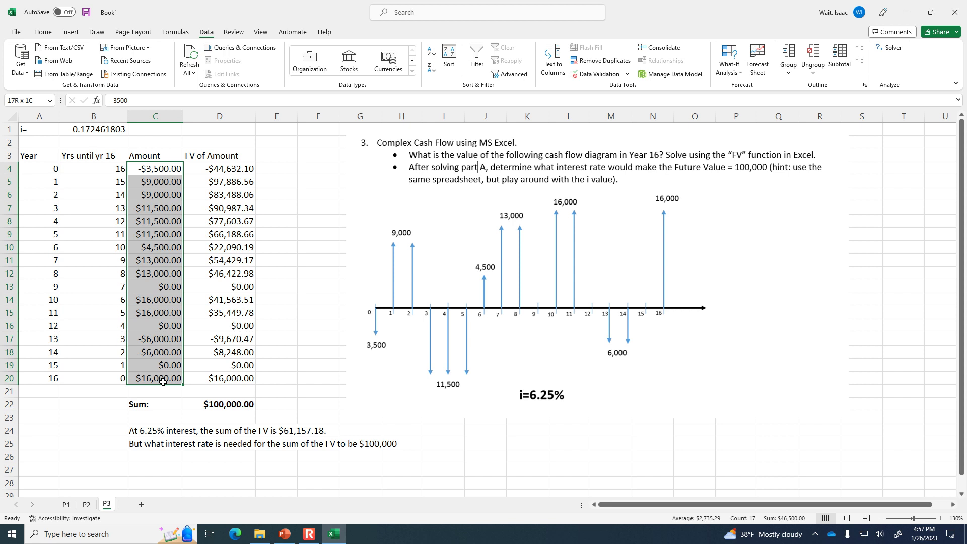
pyautogui.click(108, 131)
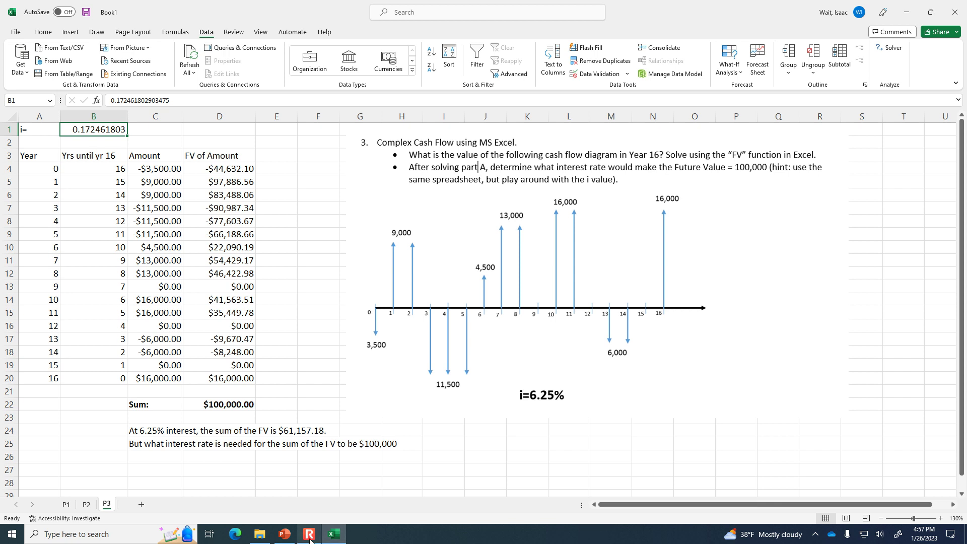
pyautogui.click(310, 494)
# Show PowerPoint slide 121, 'Finding the interest rate', as a full-screen slide show.
pyautogui.click(285, 532)
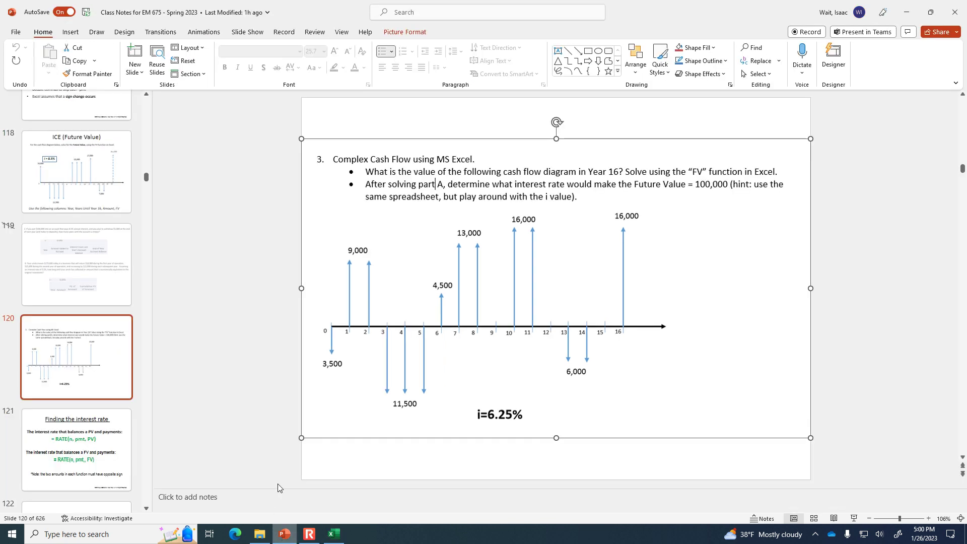
pyautogui.click(116, 431)
pyautogui.scroll(-2, 116, 431)
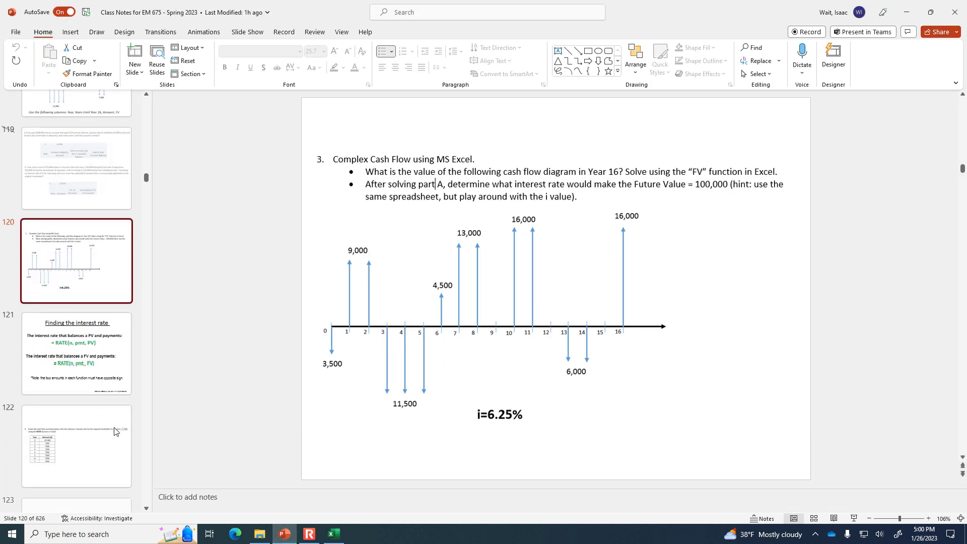
pyautogui.click(102, 353)
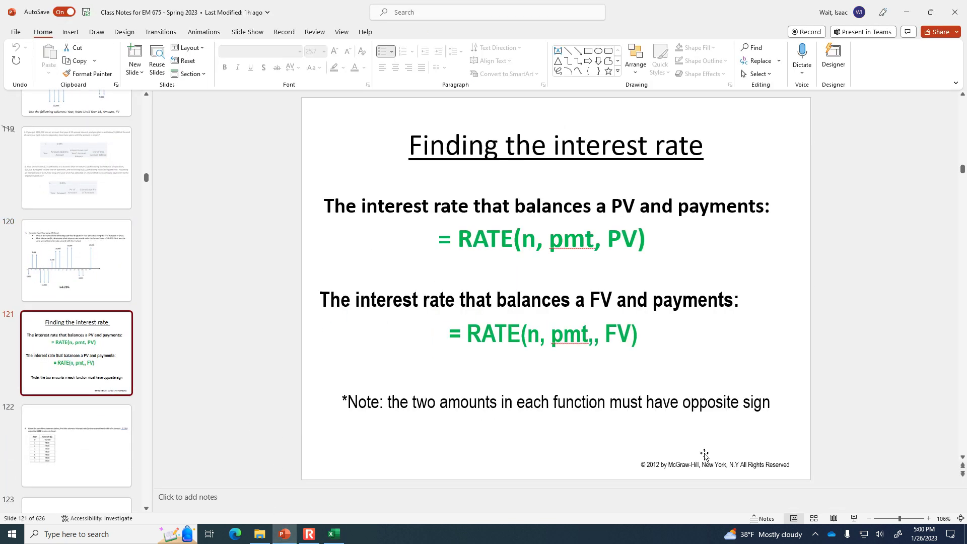
pyautogui.click(855, 519)
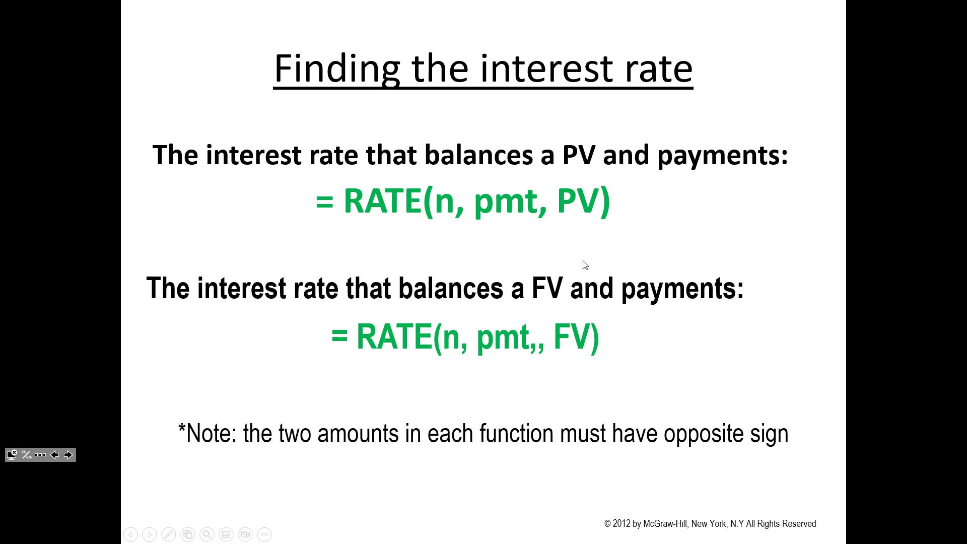
# Exit the slide show and display slide 122 with the cash flow interest rate problem.
pyautogui.press('Escape')
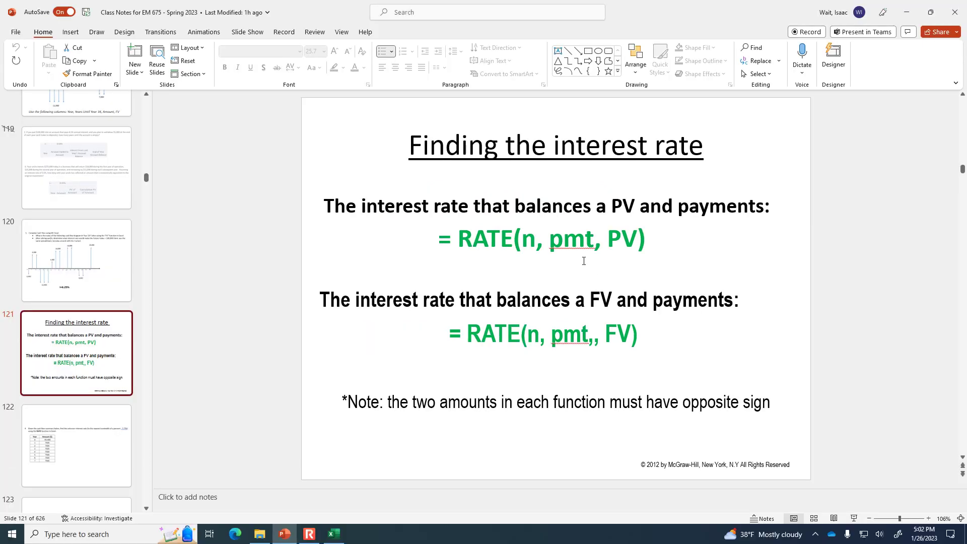
pyautogui.click(80, 446)
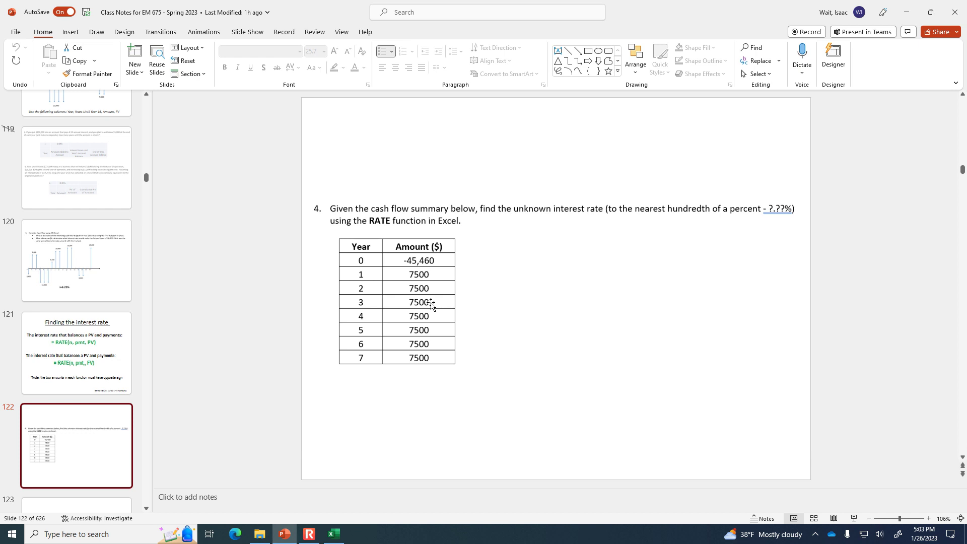
# Return to the slide 121 'Finding the interest rate' slide, then switch to the Excel workbook.
pyautogui.click(91, 370)
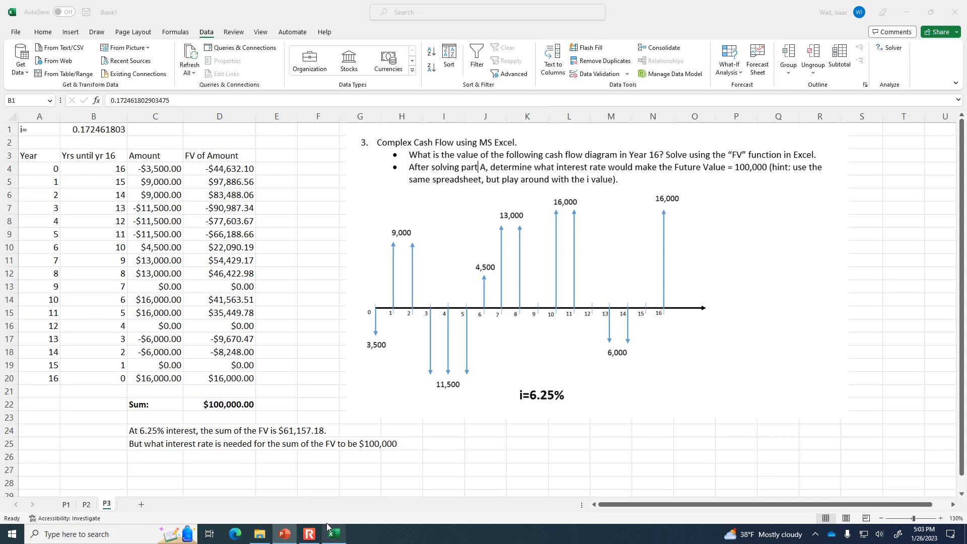
pyautogui.click(334, 534)
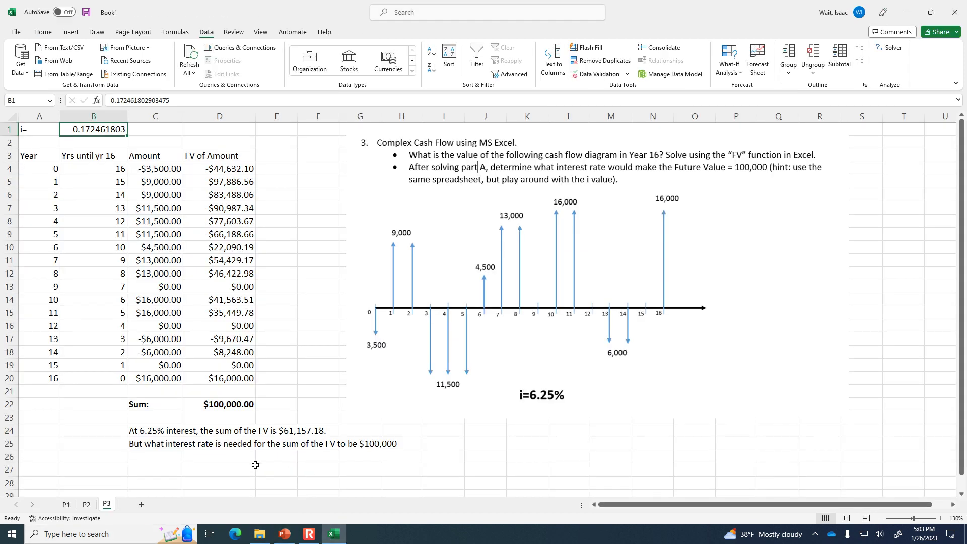
# Add a new worksheet named P4.
pyautogui.click(141, 504)
pyautogui.doubleClick(139, 505)
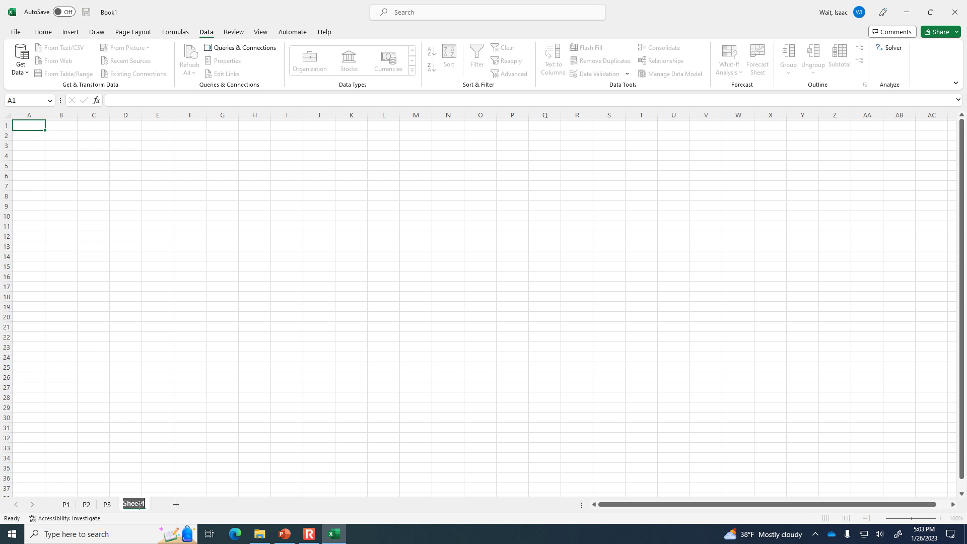
pyautogui.write('P4')
pyautogui.press('Return')
# Copy the slide 122 cash flow problem picture and paste it into P4 around G2.
pyautogui.click(288, 540)
pyautogui.click(96, 453)
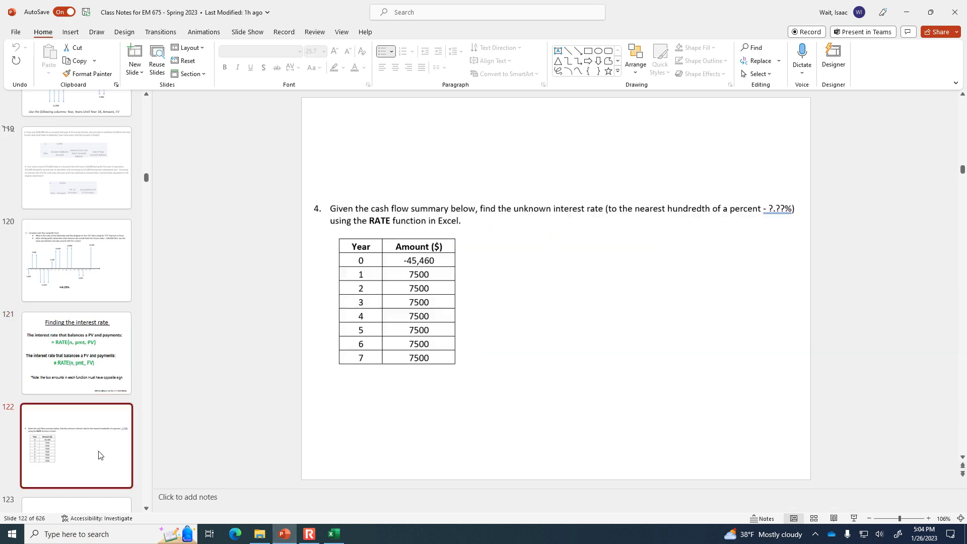
pyautogui.click(460, 257)
pyautogui.click(341, 537)
pyautogui.click(233, 135)
pyautogui.hotkey('ctrl', 'v')
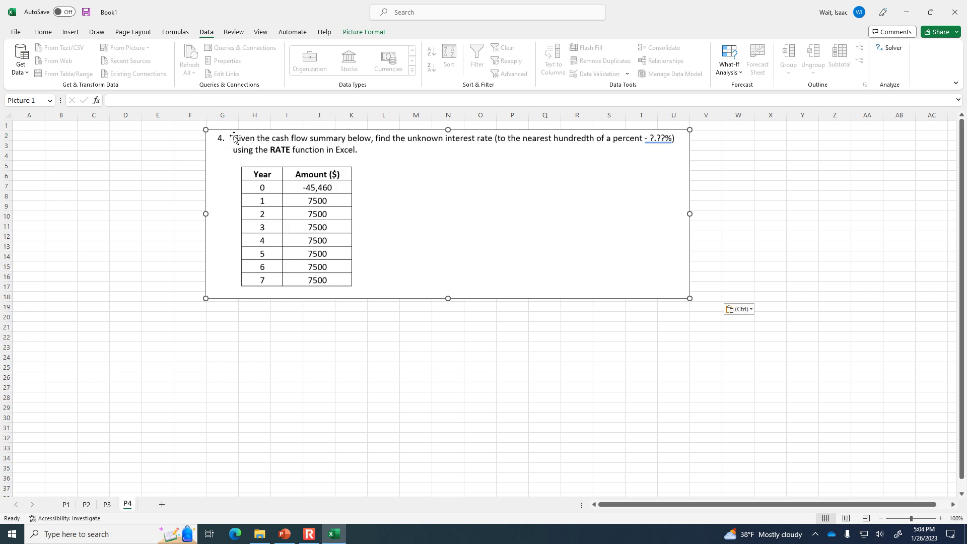
pyautogui.moveTo(287, 164); pyautogui.dragTo(319, 163)
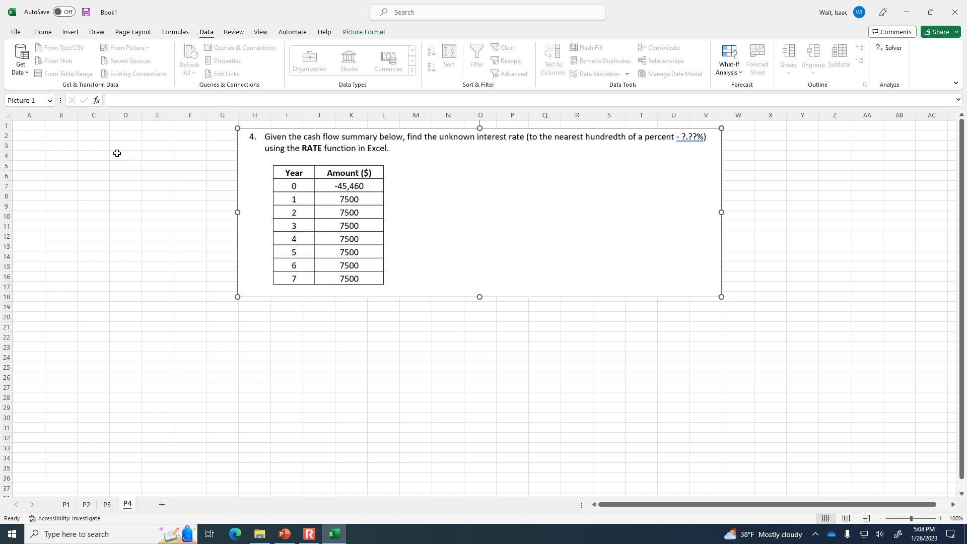
pyautogui.click(21, 143)
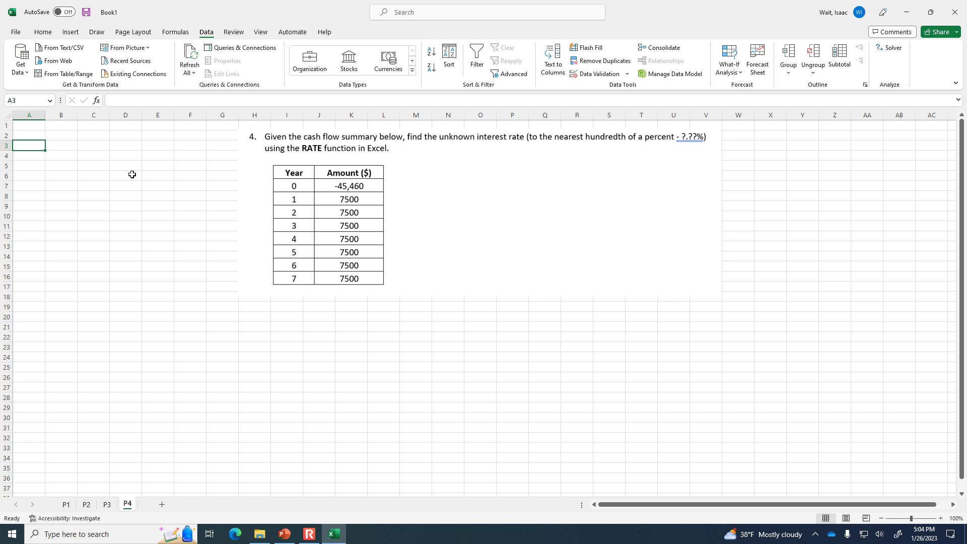
# Enter =RATE(7,7500,-45460) in A3, returning a 4% interest rate.
pyautogui.write('=rat')
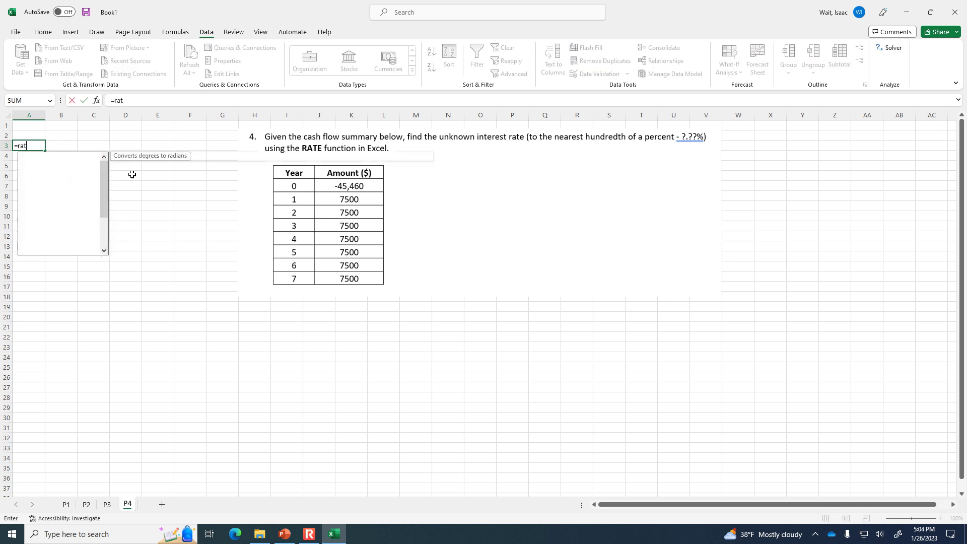
pyautogui.write('e()')
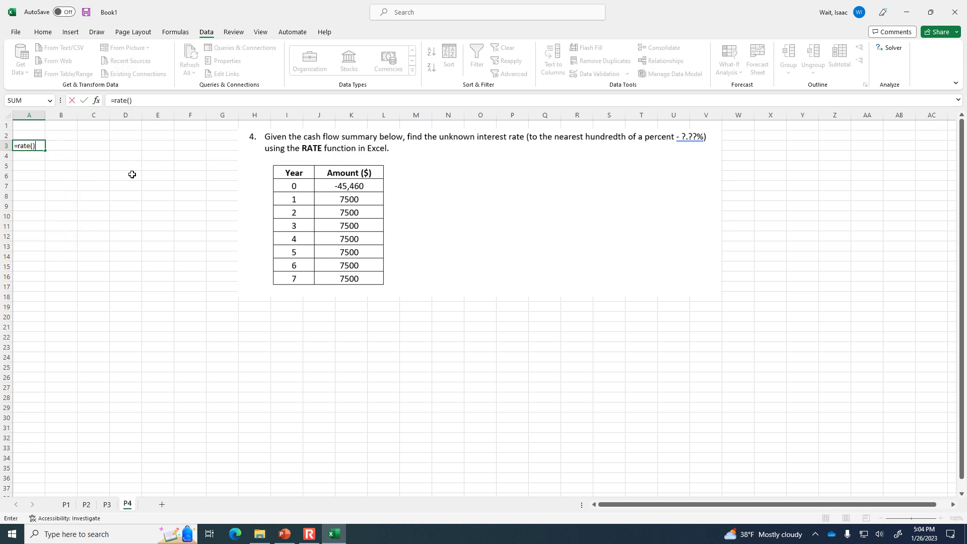
pyautogui.press('BackSpace')
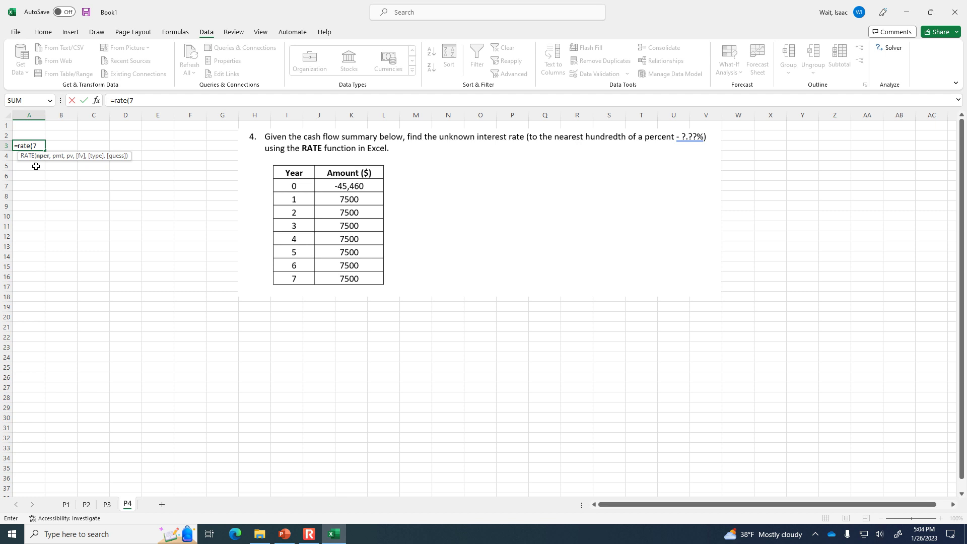
pyautogui.write('7,7500,-')
pyautogui.write('45')
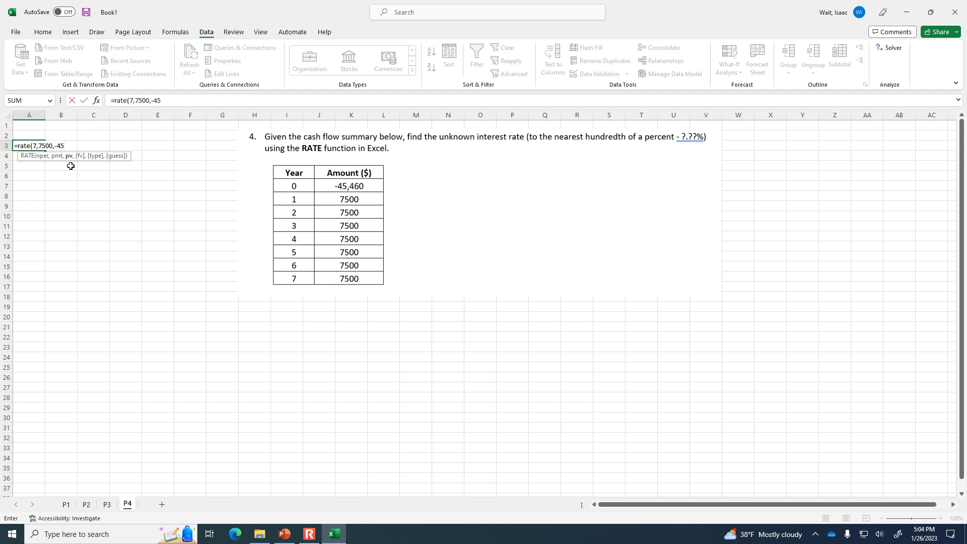
pyautogui.write('460)')
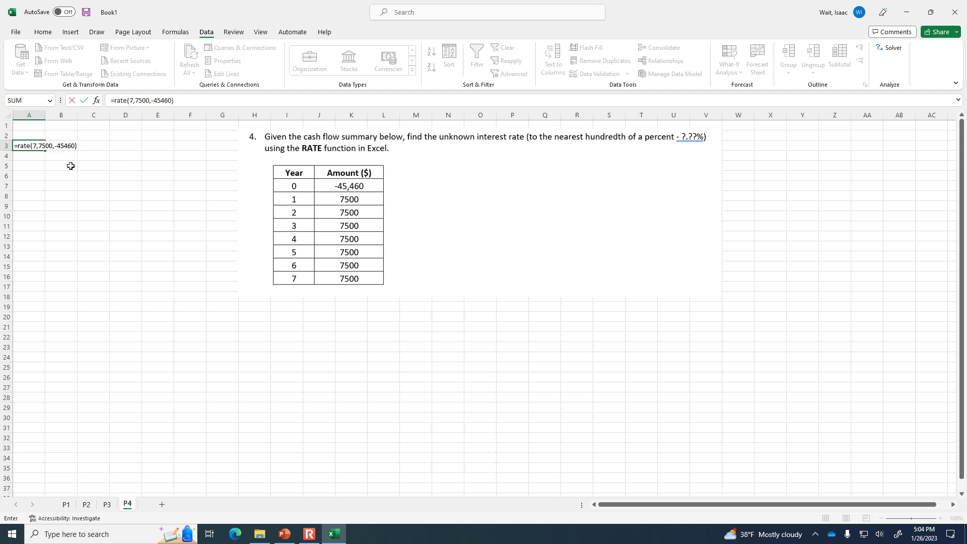
pyautogui.press('Return')
pyautogui.press('Up')
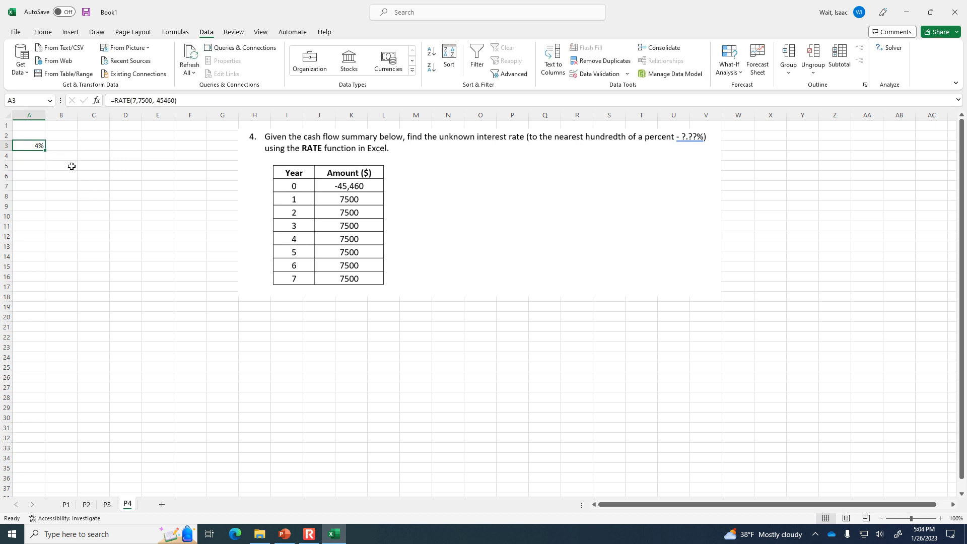
# Add three decimal places to A3 so the rate reads 3.735%.
pyautogui.click(43, 32)
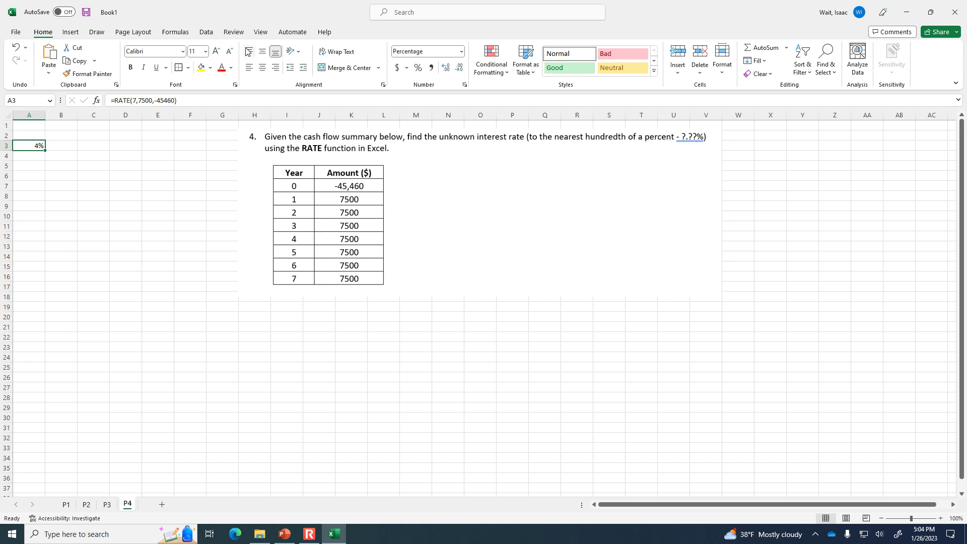
pyautogui.click(446, 68)
pyautogui.click(446, 68)
pyautogui.click(447, 68)
# Type the two-line problem in A11:A12: eight $10,000 annual payments, then a year-8 lump sum.
pyautogui.click(61, 243)
pyautogui.click(26, 227)
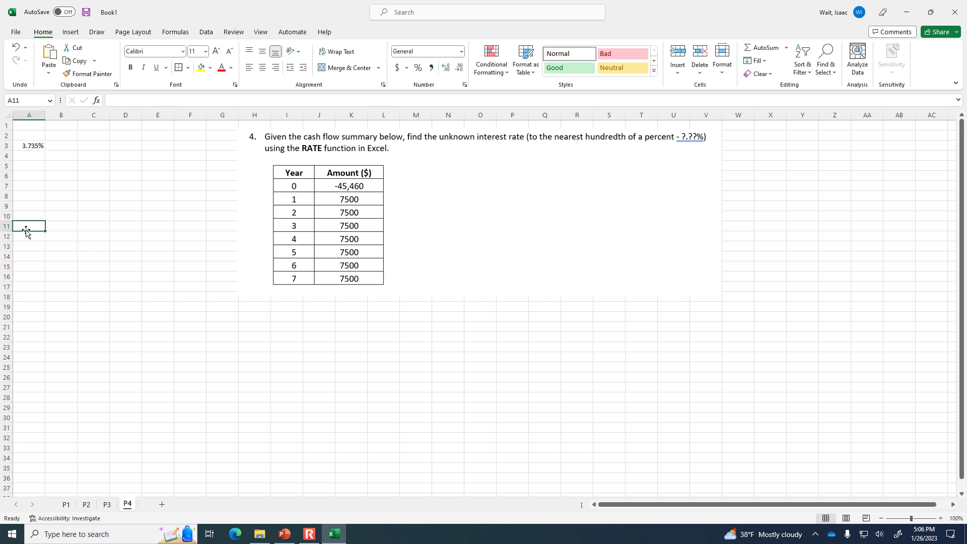
pyautogui.write('Eigh')
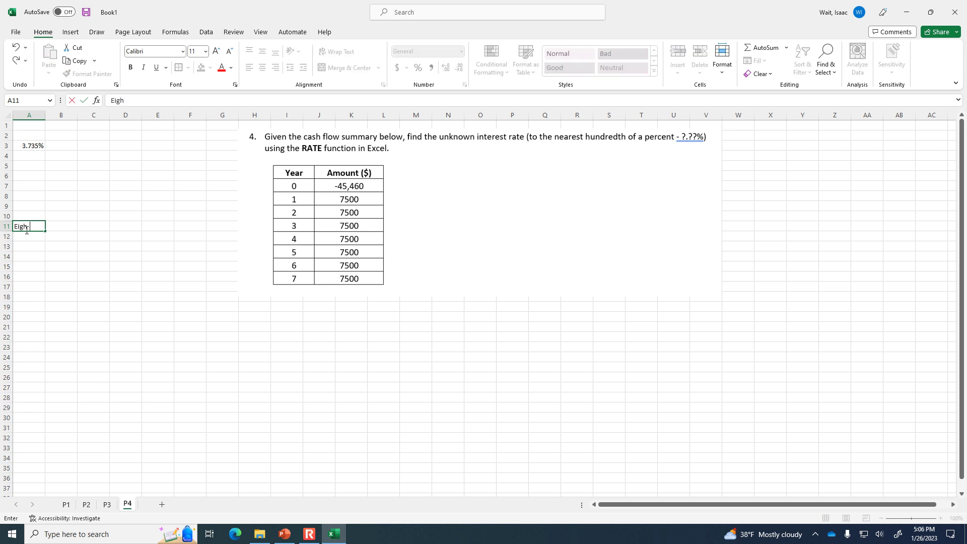
pyautogui.write('t equal annual payment ')
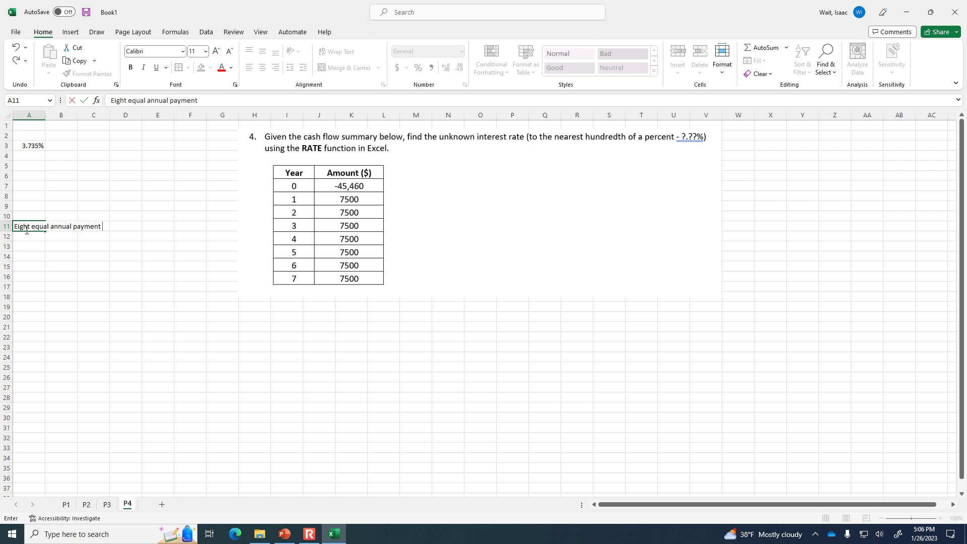
pyautogui.write('you receive of $10,0')
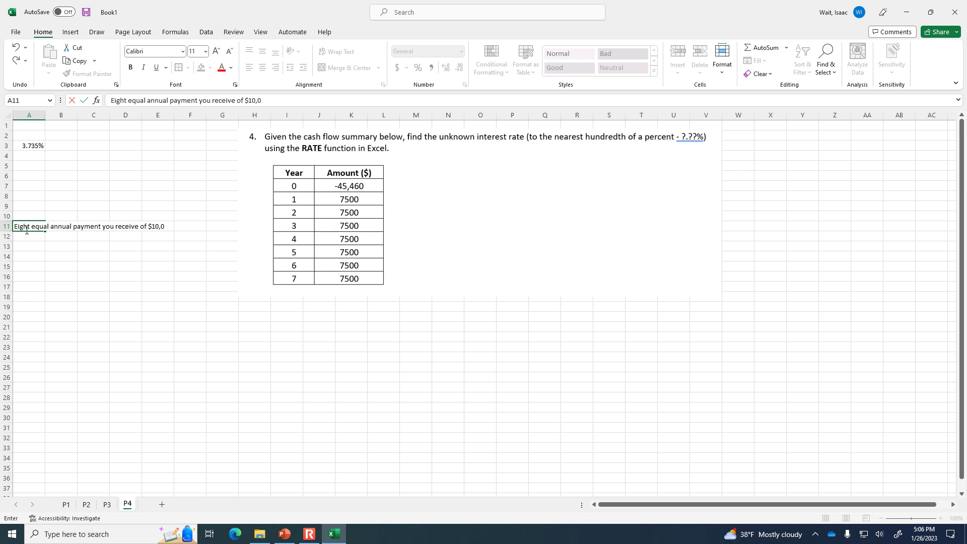
pyautogui.write('00, followed by')
pyautogui.press('Return')
pyautogui.write('a')
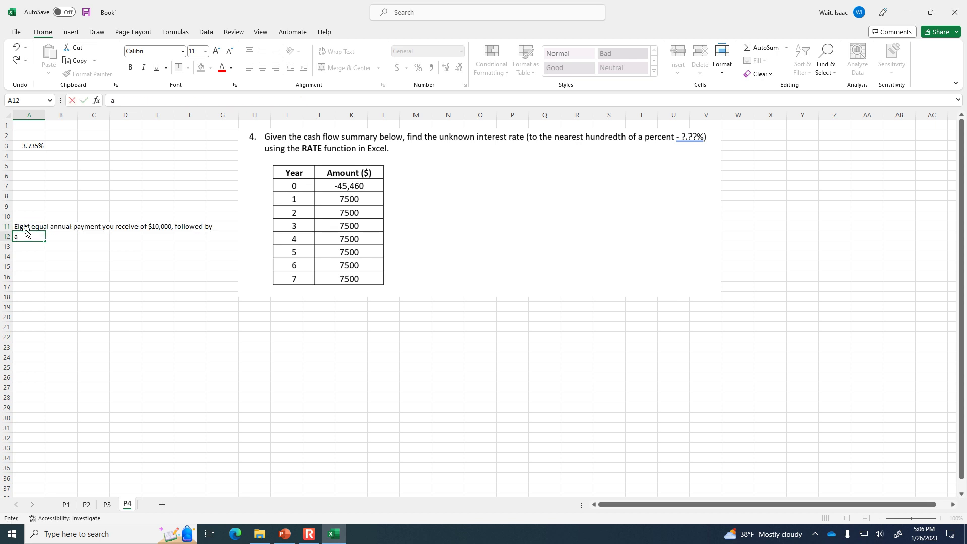
pyautogui.write(' single lump sump paymen')
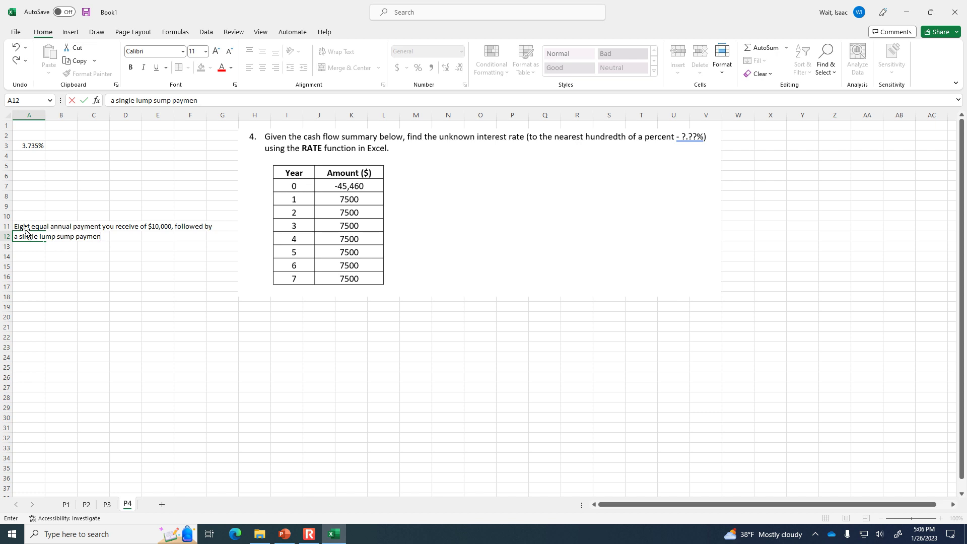
pyautogui.write('t you give to the bank in year 8...')
pyautogui.press('Return')
# Enter 'What is the interest rate?' in A14 and begin =rate( in A16.
pyautogui.press('BackSpace')
pyautogui.press('BackSpace')
pyautogui.press('BackSpace')
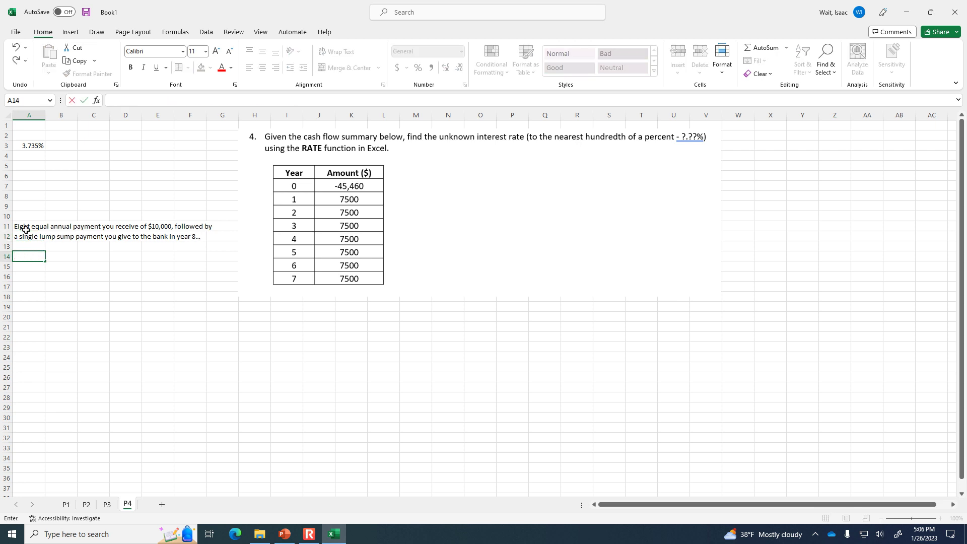
pyautogui.write('What is the interest rate?')
pyautogui.press('Return')
pyautogui.press('Return')
pyautogui.write('=rate(')
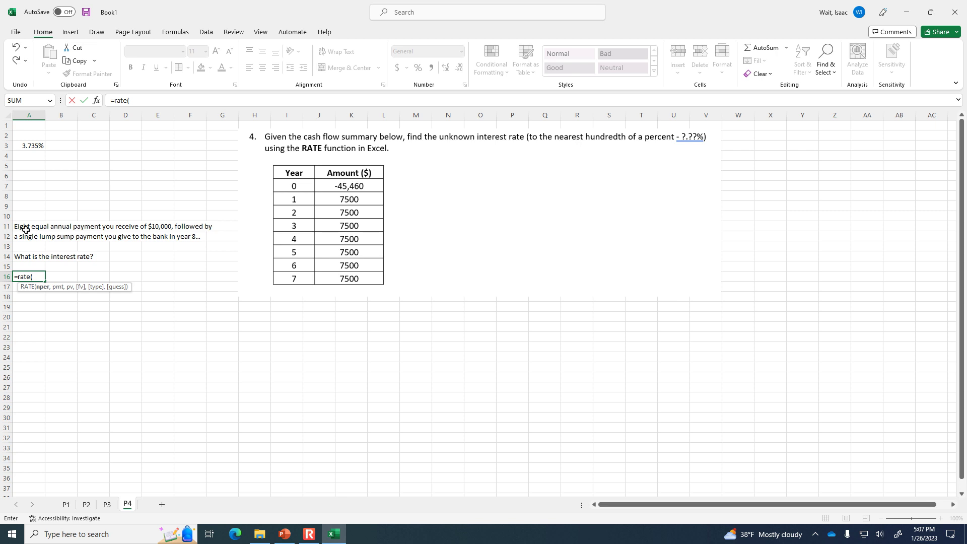
# Complete =rate(8,10000,,-100000) in A16, giving a 6% interest rate.
pyautogui.write('8,10000,')
pyautogui.write(',-1')
pyautogui.write('00000')
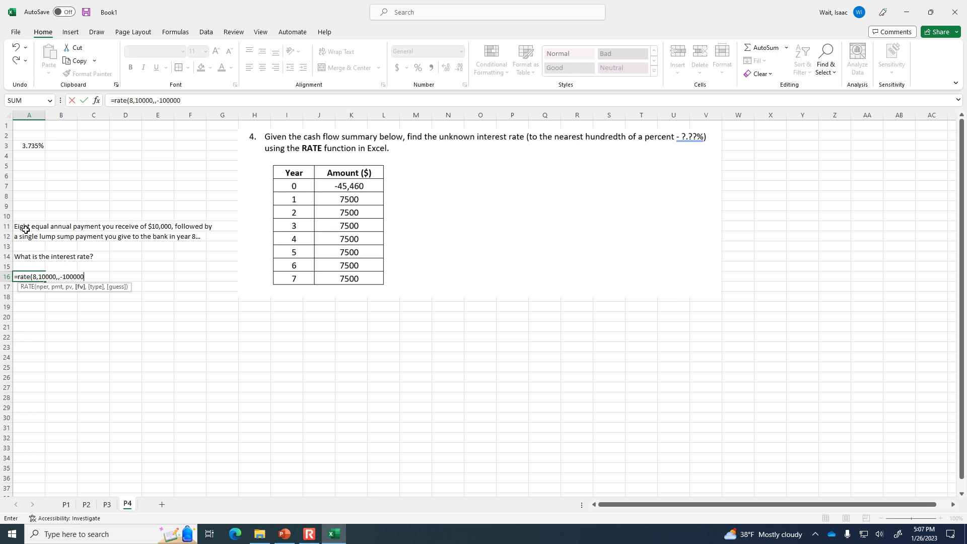
pyautogui.write(')')
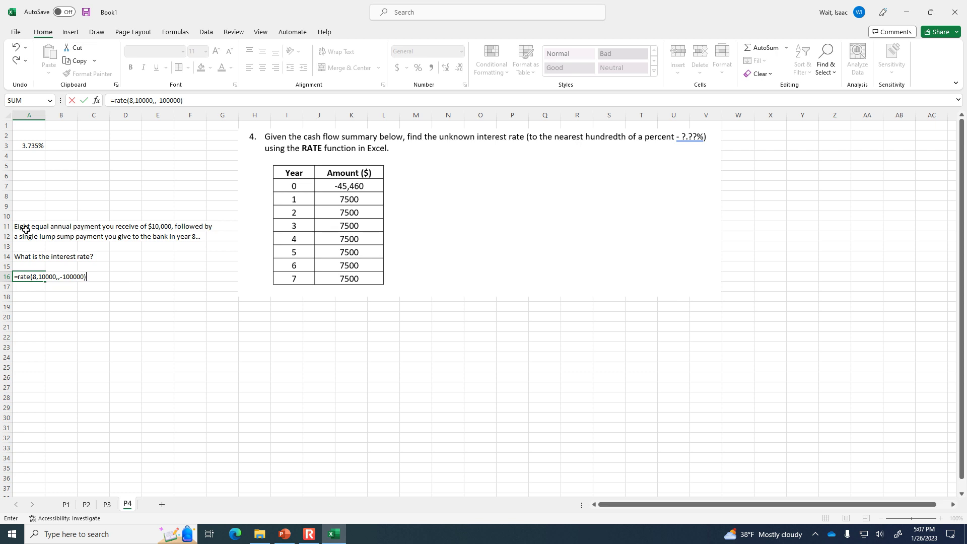
pyautogui.press('Return')
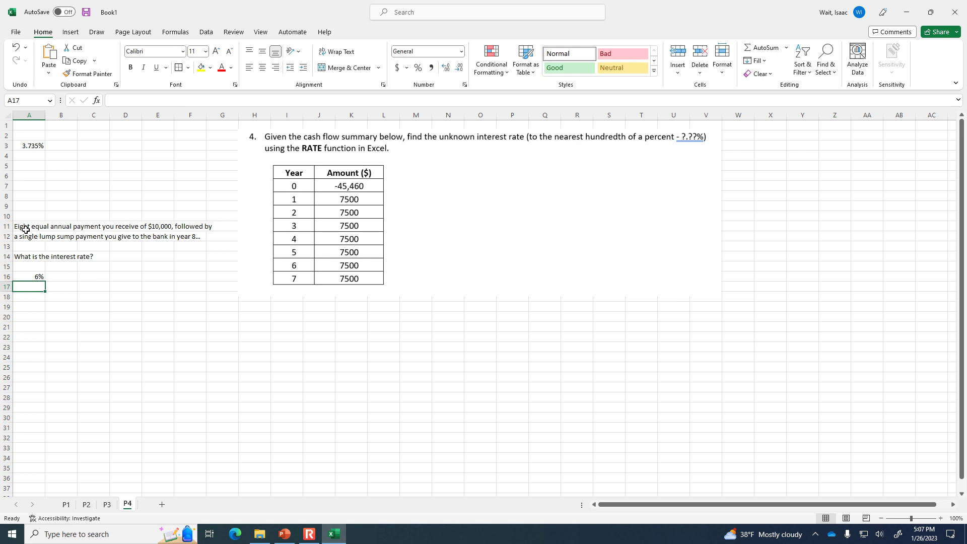
# Show A16's rate to two decimal places as 6.29%.
pyautogui.click(16, 278)
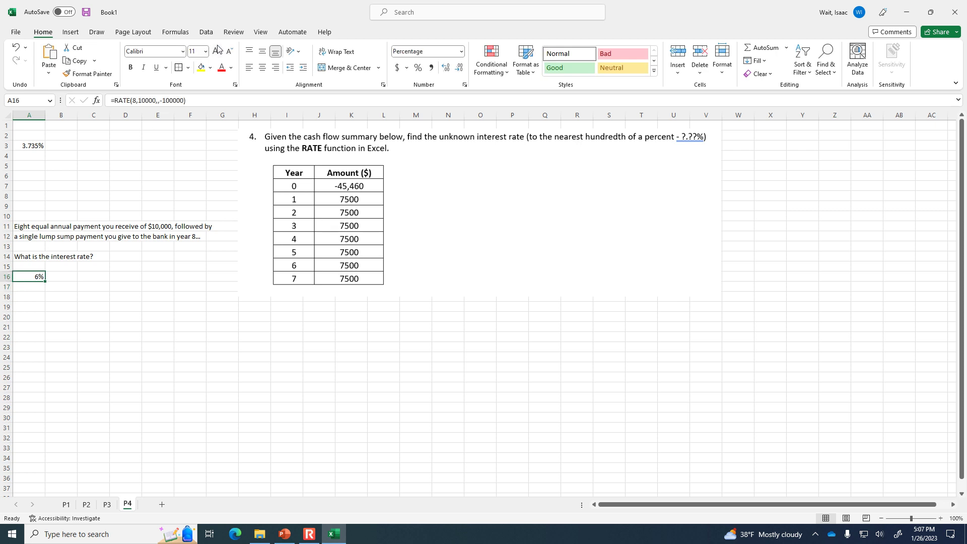
pyautogui.click(442, 69)
pyautogui.click(442, 70)
# Add the missing closing parenthesis to A16's RATE formula in the formula bar.
pyautogui.click(178, 102)
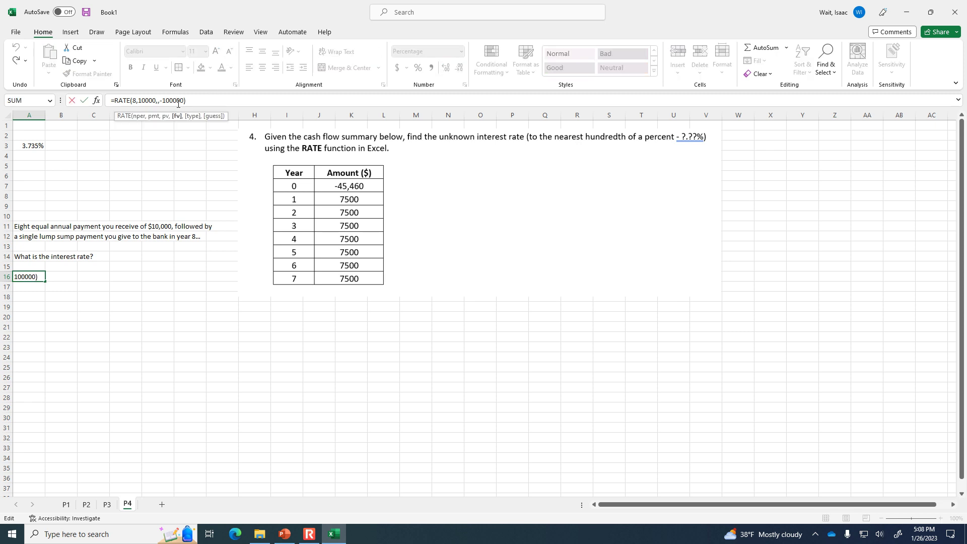
pyautogui.click(160, 101)
pyautogui.press('Left')
pyautogui.press('Right')
pyautogui.press('End')
pyautogui.write(')')
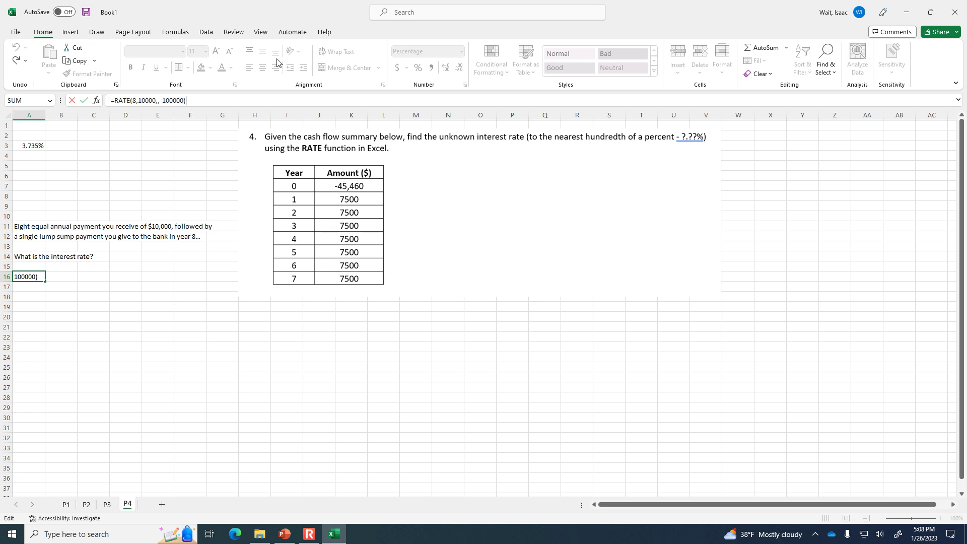
pyautogui.press('Return')
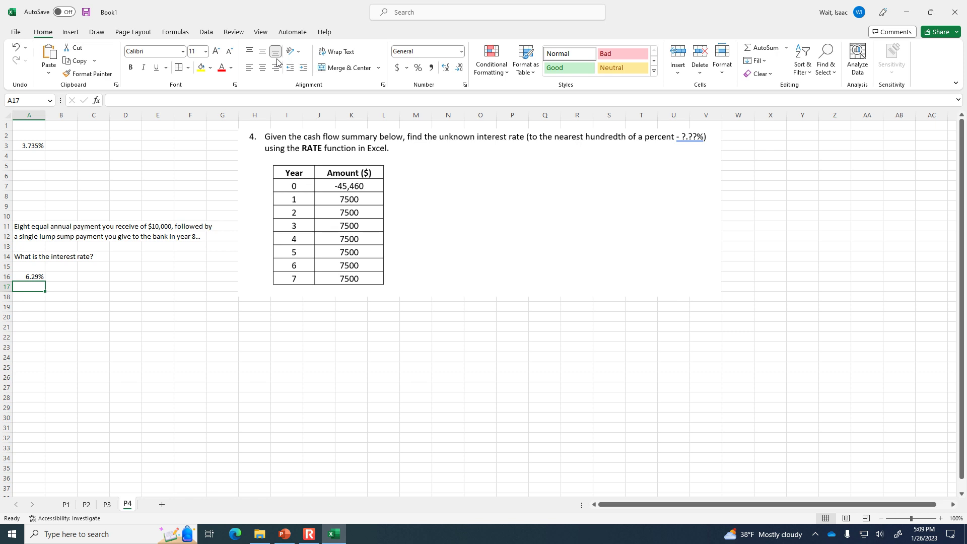
pyautogui.click(307, 530)
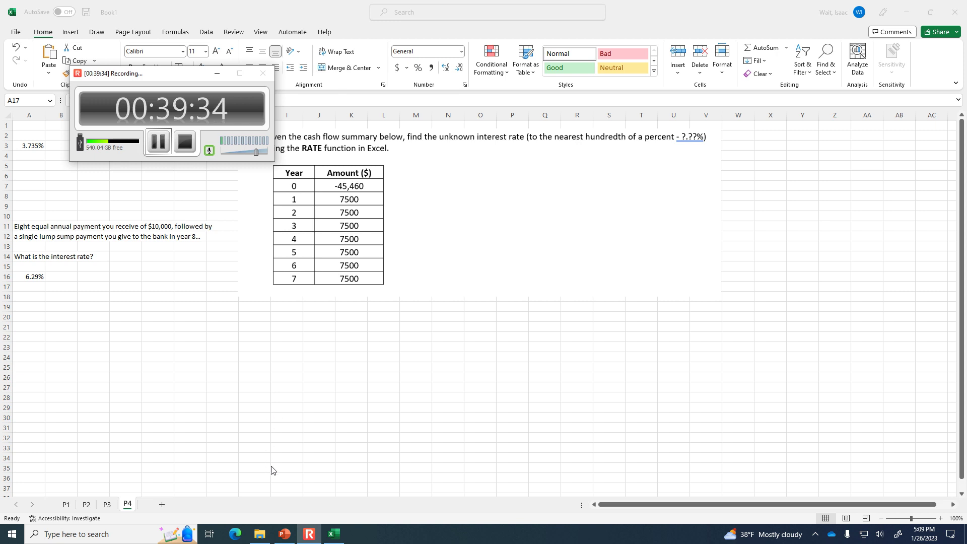